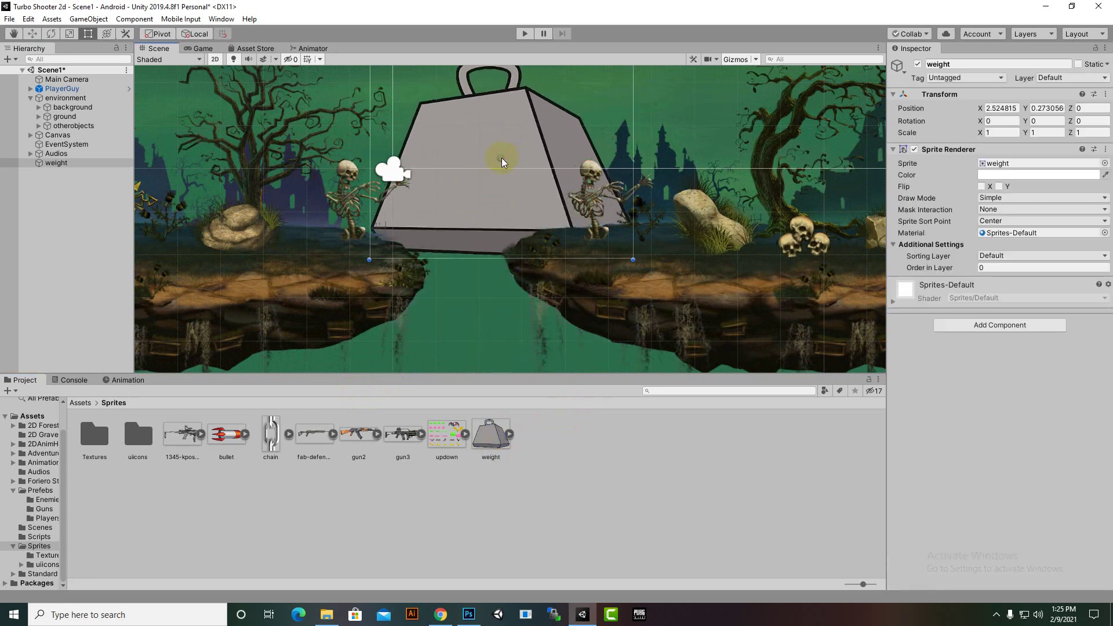
Undo the weight sprite's placement and try the chain sprite in the scene, undoing that placement as well.
{"action": "key", "text": "ctrl+z"}
{"action": "left_click_drag", "start_coordinate": [280, 447], "coordinate": [488, 186]}
{"action": "key", "text": "ctrl+z"}
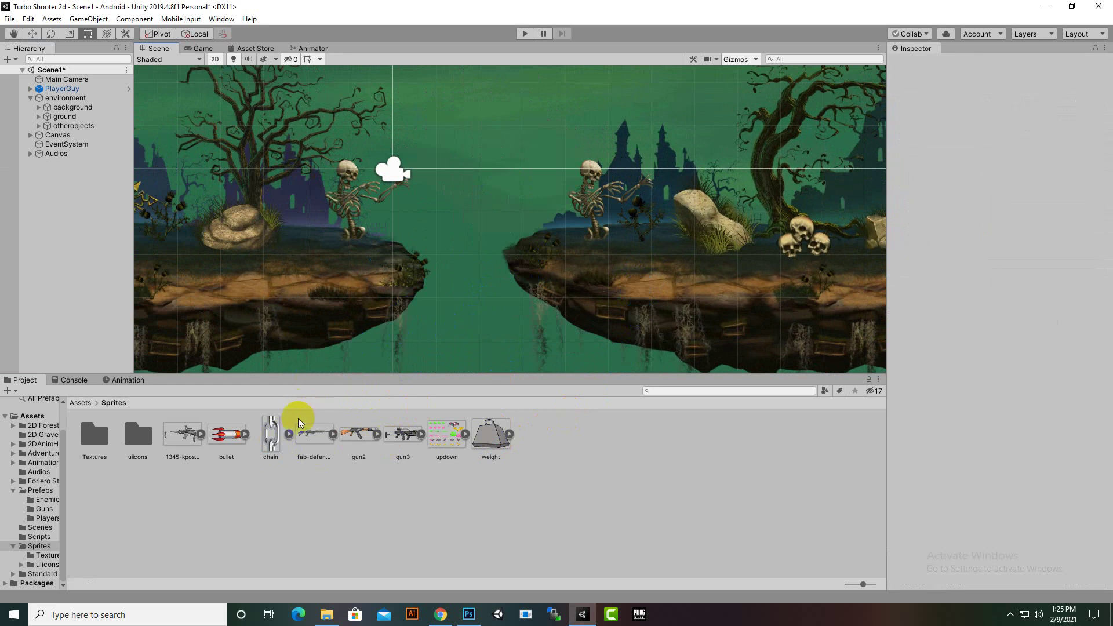
Look through the Textures folder inside Sprites for a suitable rope anchor sprite.
{"action": "left_click", "coordinate": [82, 403]}
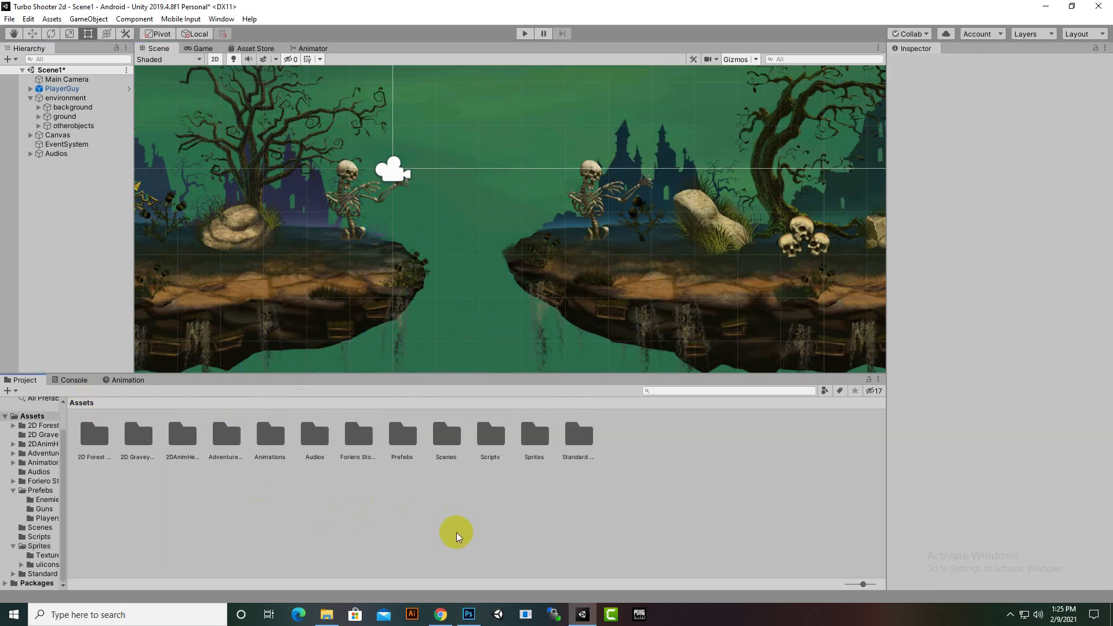
{"action": "left_click", "coordinate": [496, 451]}
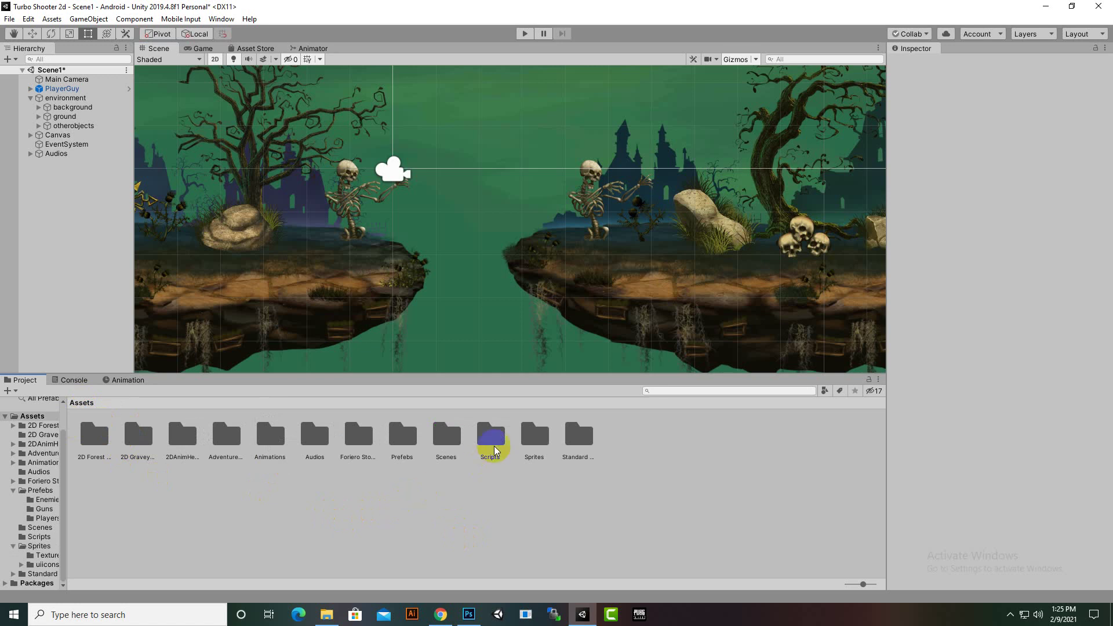
{"action": "double_click", "coordinate": [536, 446]}
{"action": "left_click", "coordinate": [148, 435]}
{"action": "double_click", "coordinate": [95, 436]}
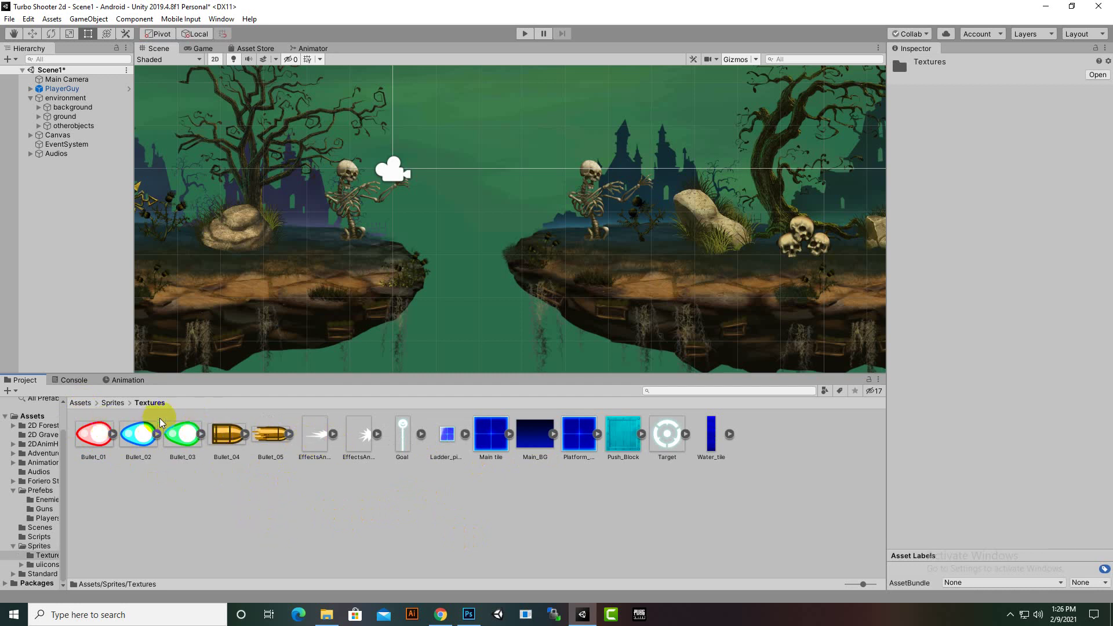
Look through the Spine Animation Source Files assets of 2DAnimHeroes for a suitable sprite.
{"action": "left_click", "coordinate": [86, 404]}
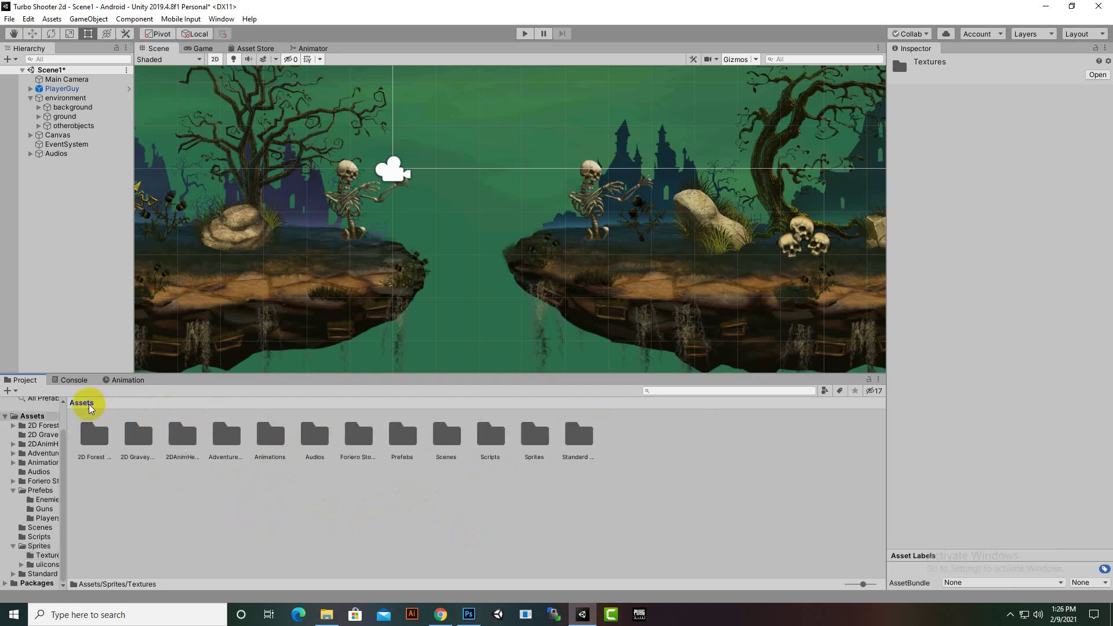
{"action": "left_click", "coordinate": [221, 440]}
{"action": "double_click", "coordinate": [174, 436]}
{"action": "double_click", "coordinate": [108, 439]}
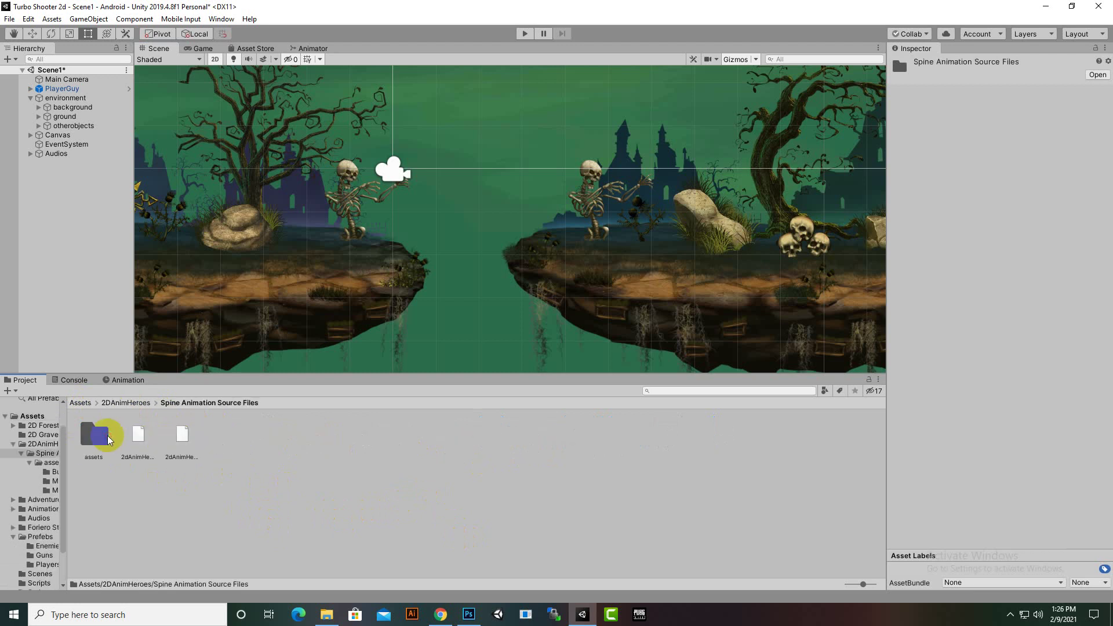
{"action": "double_click", "coordinate": [108, 439]}
{"action": "left_click", "coordinate": [109, 440]}
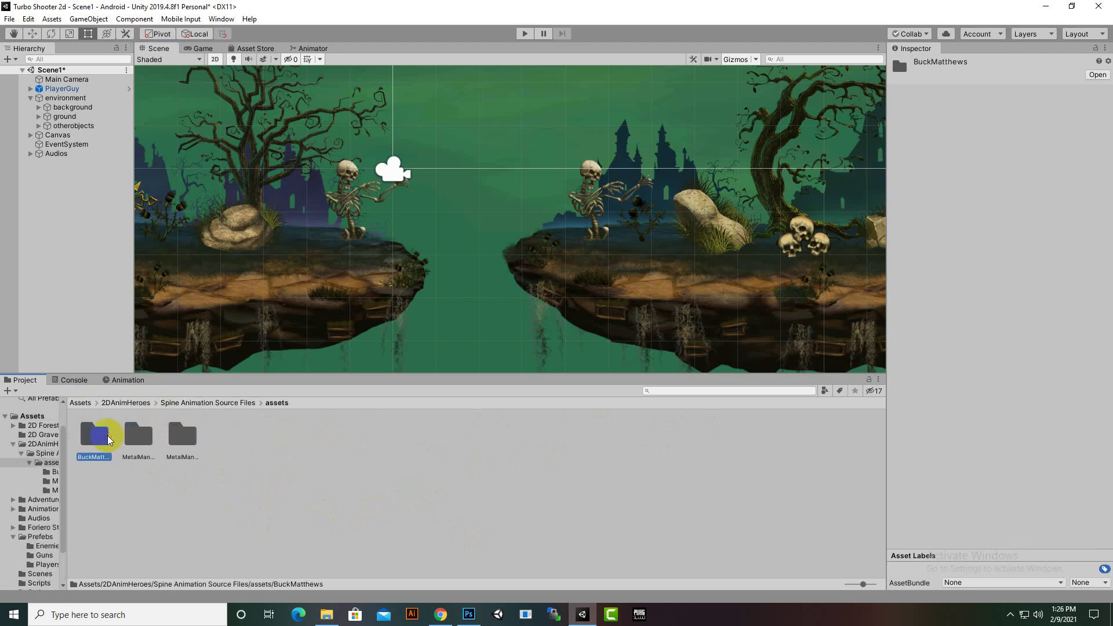
{"action": "left_click", "coordinate": [138, 436]}
{"action": "left_click", "coordinate": [116, 402]}
Open the gems@4x sprites folder of gems_vol_1 within the Foriero Store Gems project.
{"action": "left_click", "coordinate": [80, 402]}
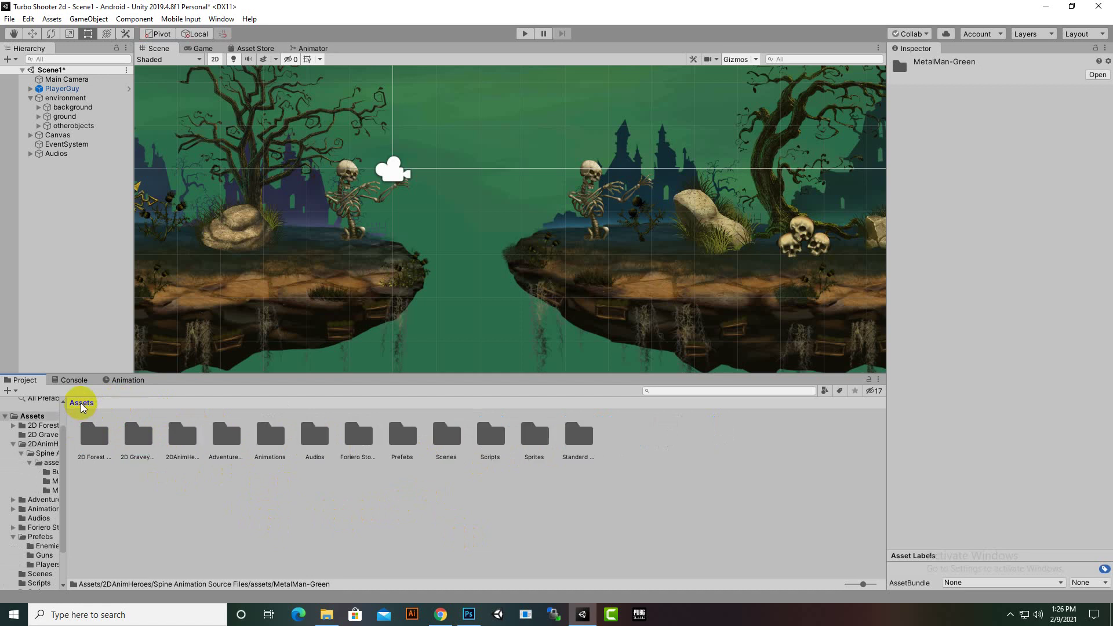
{"action": "double_click", "coordinate": [351, 441]}
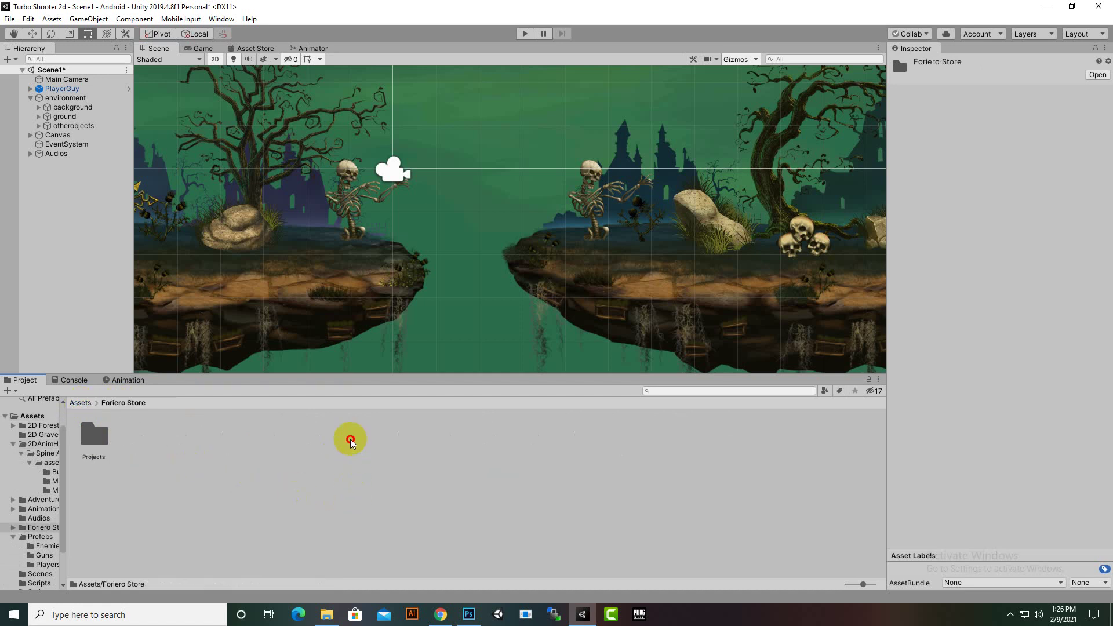
{"action": "double_click", "coordinate": [87, 443]}
{"action": "double_click", "coordinate": [94, 444]}
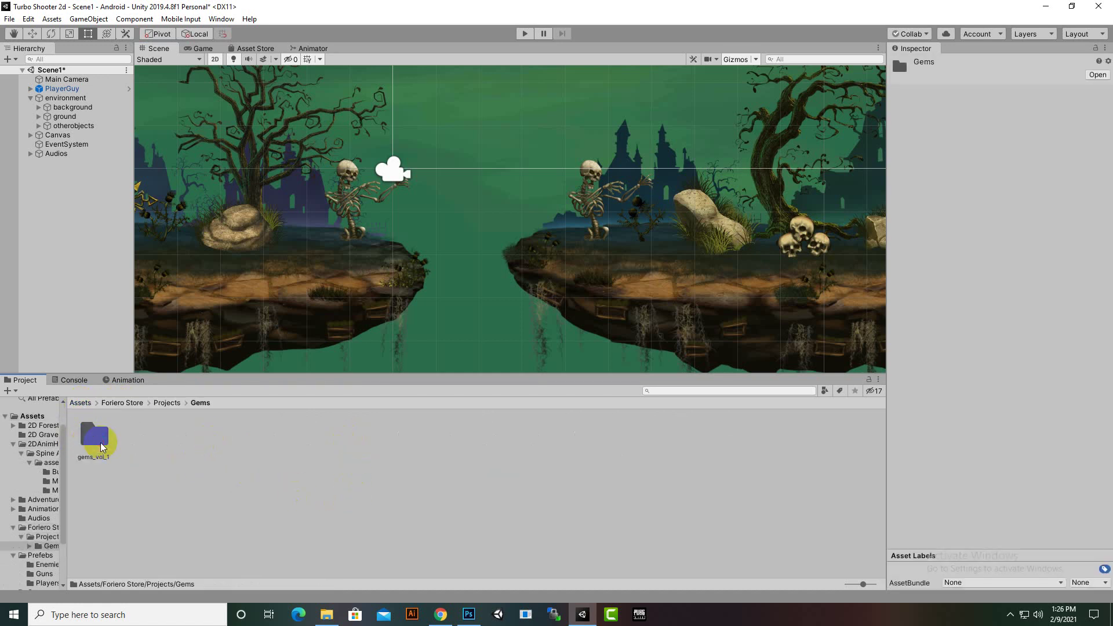
{"action": "double_click", "coordinate": [98, 446]}
{"action": "double_click", "coordinate": [98, 444]}
{"action": "double_click", "coordinate": [96, 442]}
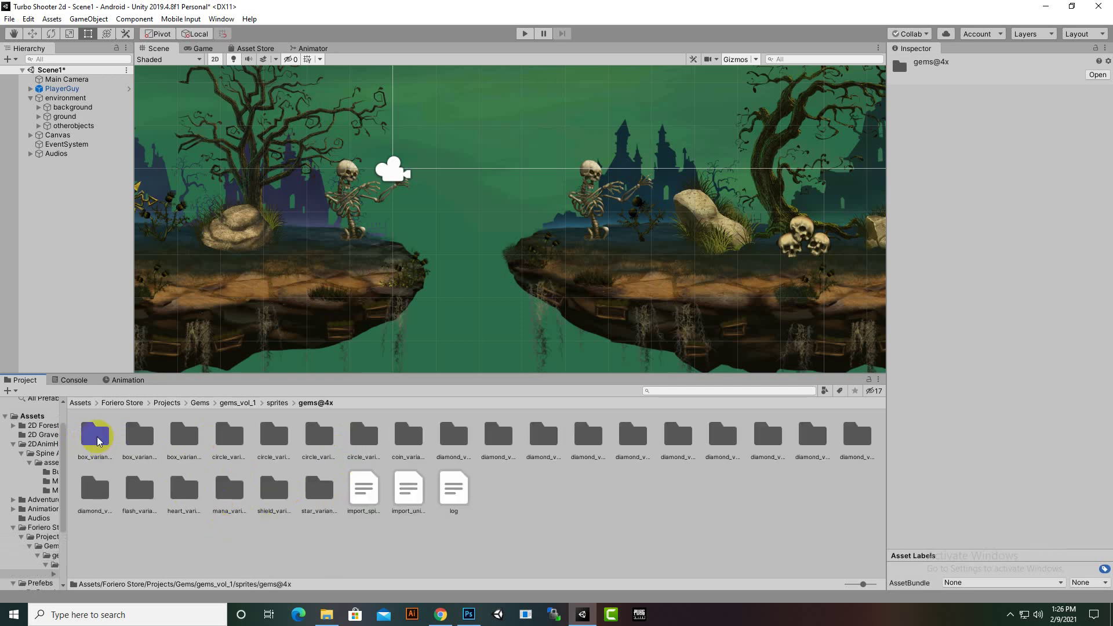
Examine the shield_variant_1 sprites and the neighbouring star, flash and heart variant folders.
{"action": "left_click", "coordinate": [319, 490]}
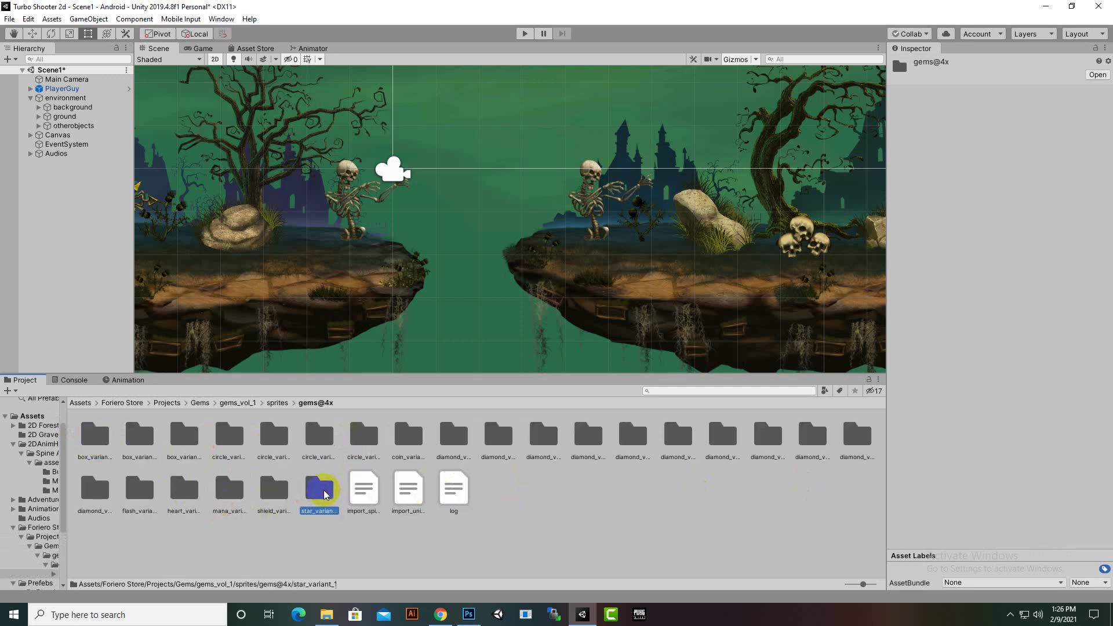
{"action": "left_click", "coordinate": [282, 458]}
{"action": "double_click", "coordinate": [270, 487]}
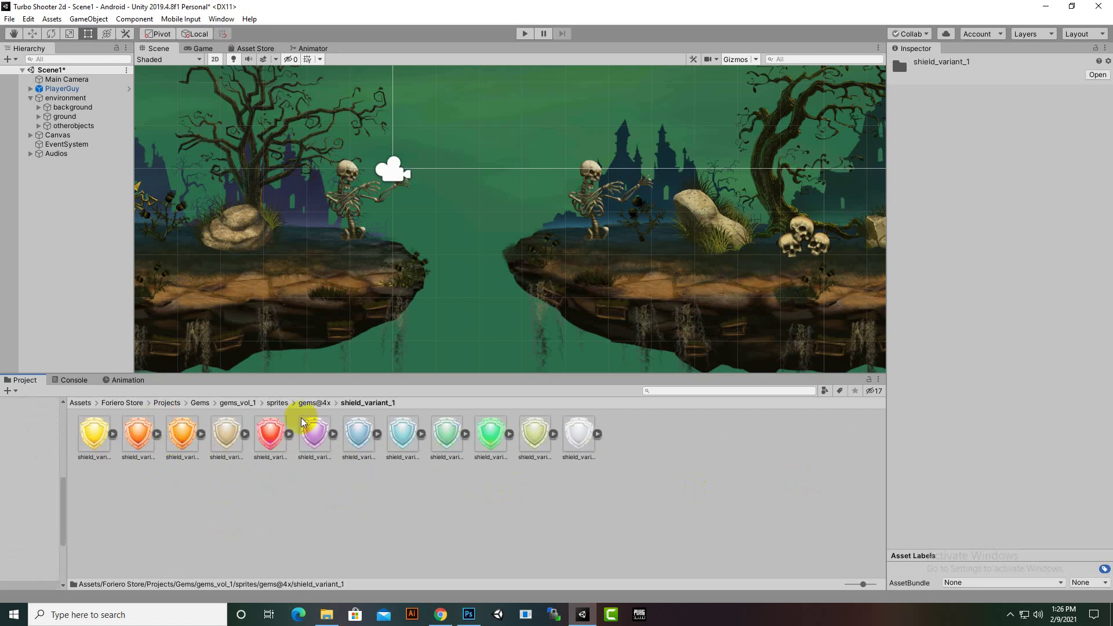
{"action": "left_click", "coordinate": [318, 403]}
{"action": "left_click", "coordinate": [139, 490]}
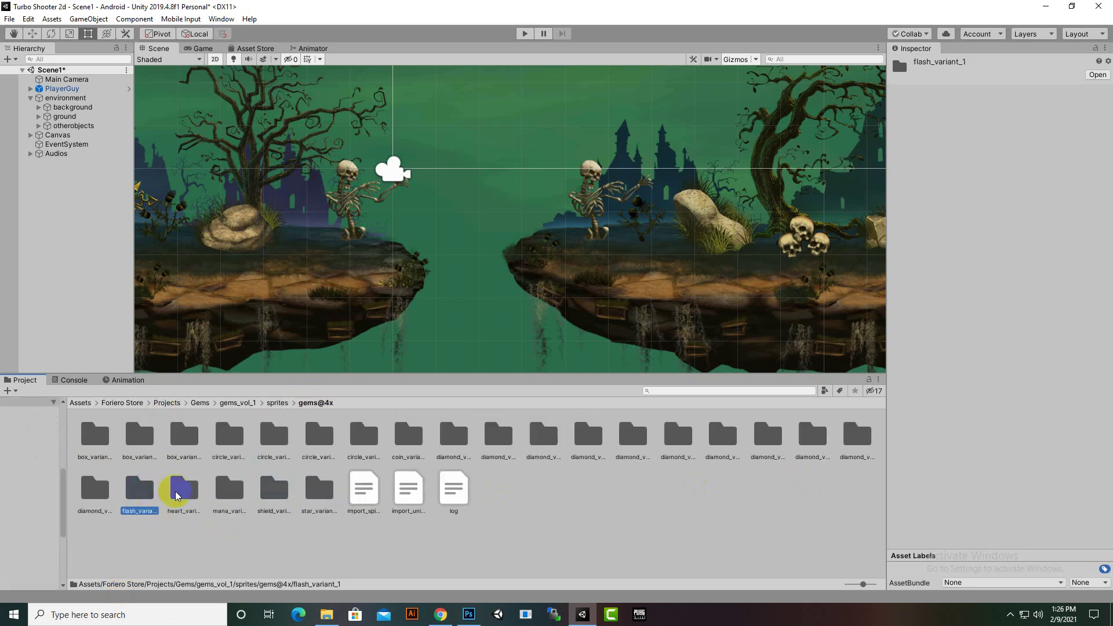
{"action": "left_click", "coordinate": [190, 494]}
Place the red circle_variant_4_5@4x sprite from the circle_variant_4 folder in the scene, above the gap between the platforms.
{"action": "left_click", "coordinate": [234, 440]}
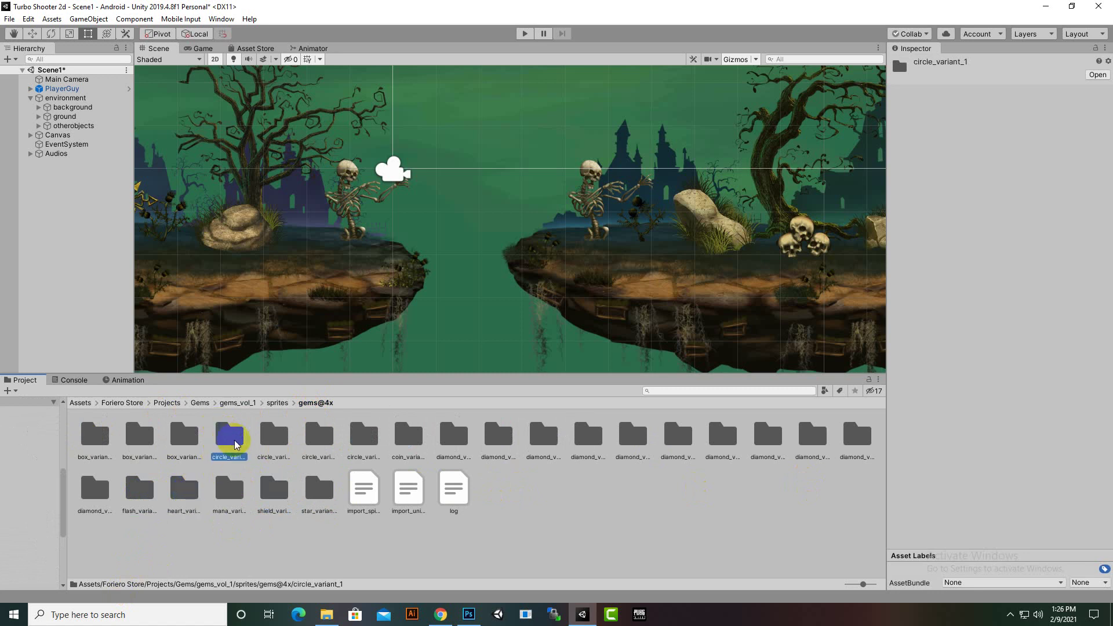
{"action": "left_click", "coordinate": [318, 436]}
{"action": "left_click", "coordinate": [364, 436]}
{"action": "double_click", "coordinate": [363, 436]}
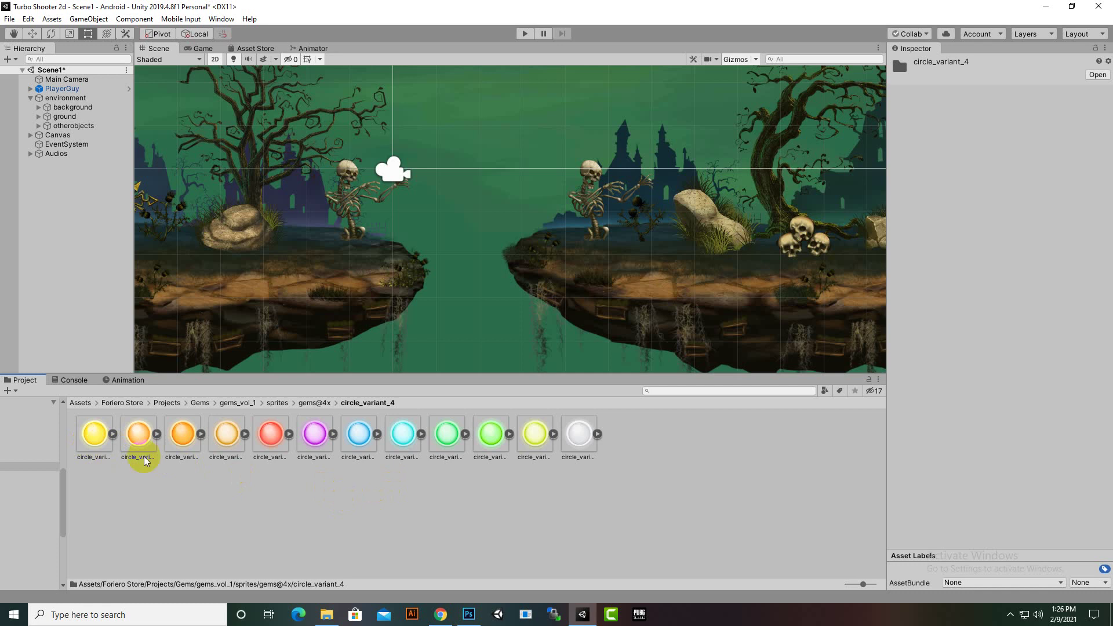
{"action": "left_click_drag", "start_coordinate": [270, 435], "coordinate": [478, 120]}
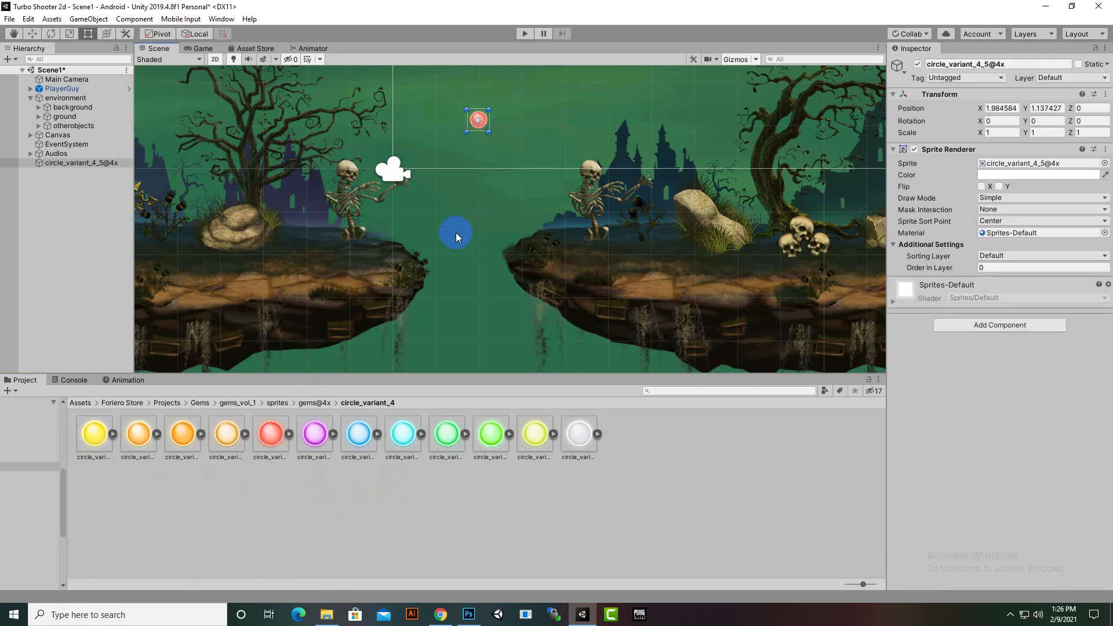
Raise the red circle to about X 1.63, Y 4.13, near the top of the camera frame, checking its placement in the Game view.
{"action": "middle_click_drag", "start_coordinate": [455, 232], "coordinate": [486, 381]}
{"action": "scroll", "coordinate": [521, 303], "scroll_direction": "up", "scroll_amount": 2}
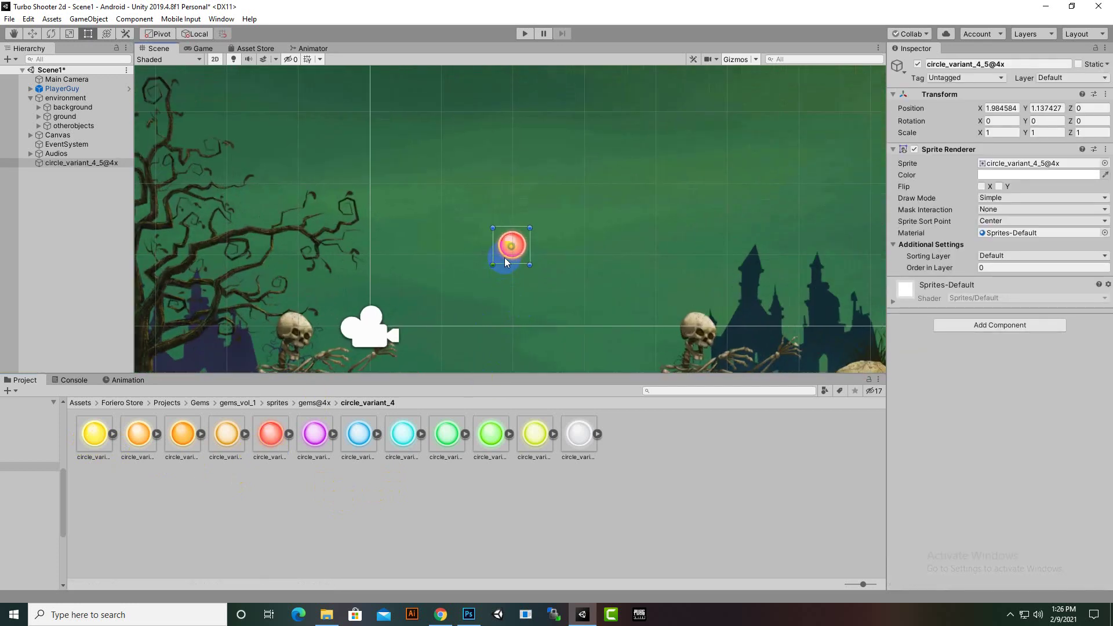
{"action": "scroll", "coordinate": [487, 207], "scroll_direction": "down", "scroll_amount": 5}
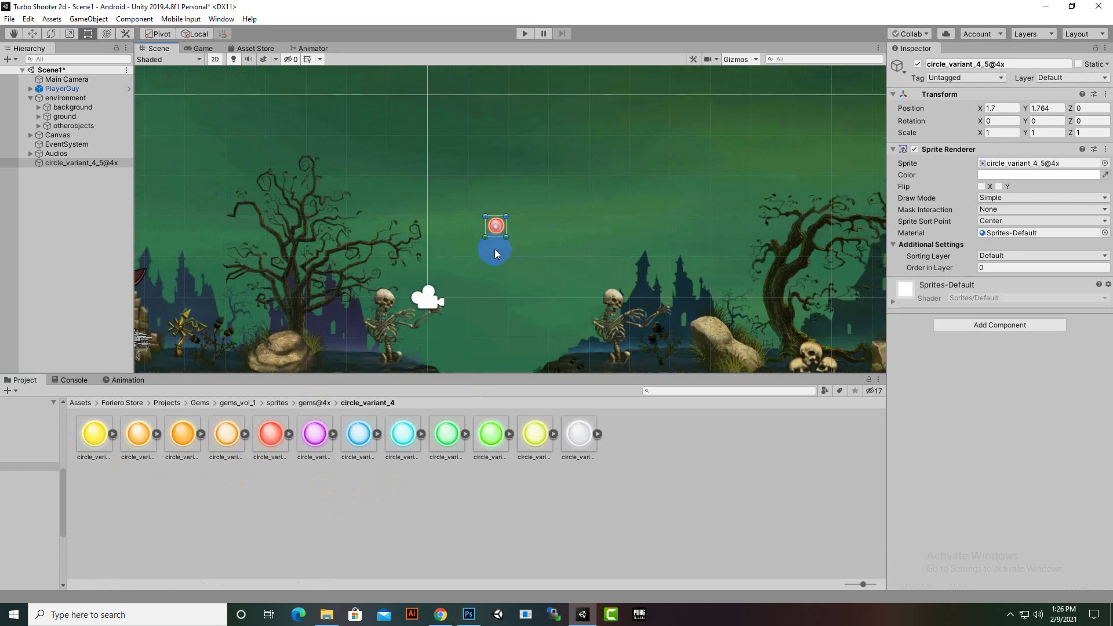
{"action": "left_click_drag", "start_coordinate": [498, 217], "coordinate": [503, 190]}
{"action": "scroll", "coordinate": [504, 199], "scroll_direction": "down", "scroll_amount": 2}
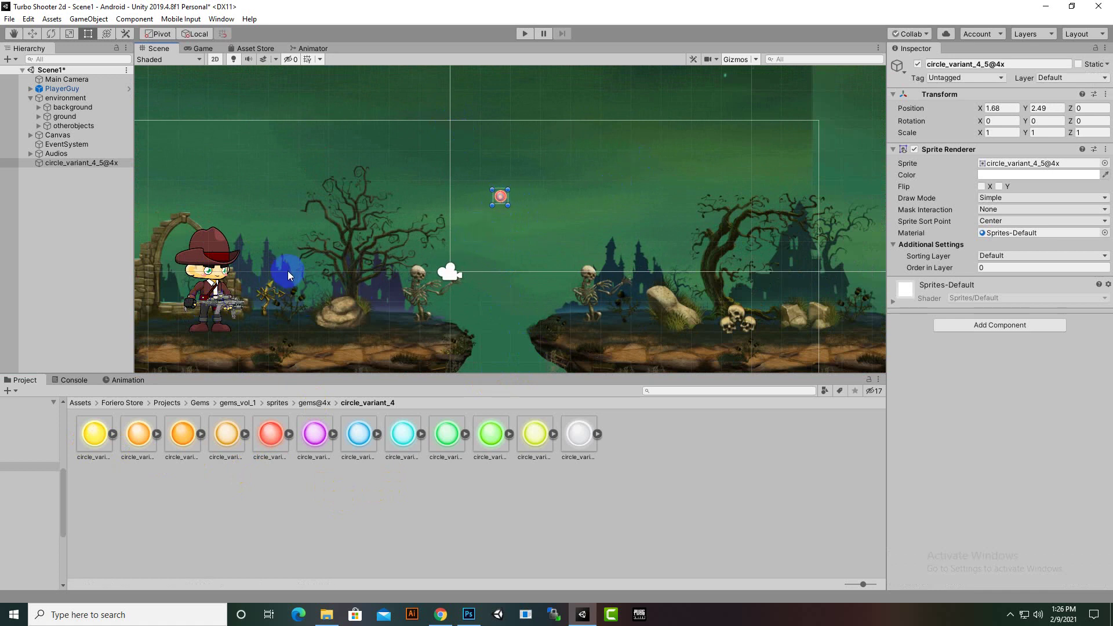
{"action": "scroll", "coordinate": [546, 232], "scroll_direction": "down", "scroll_amount": 1}
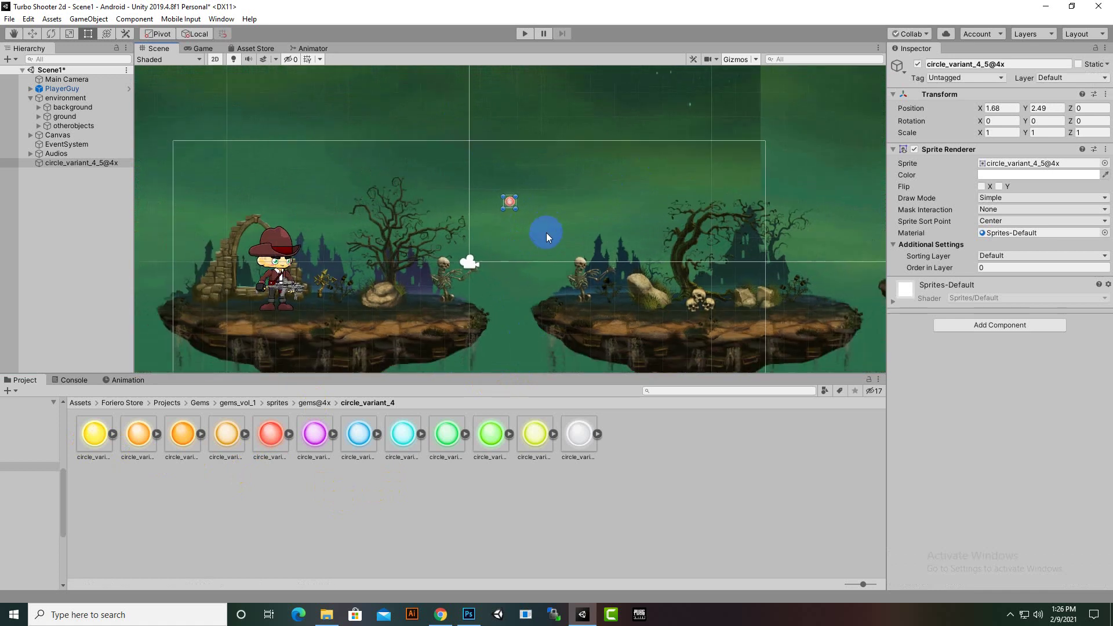
{"action": "left_click", "coordinate": [194, 48]}
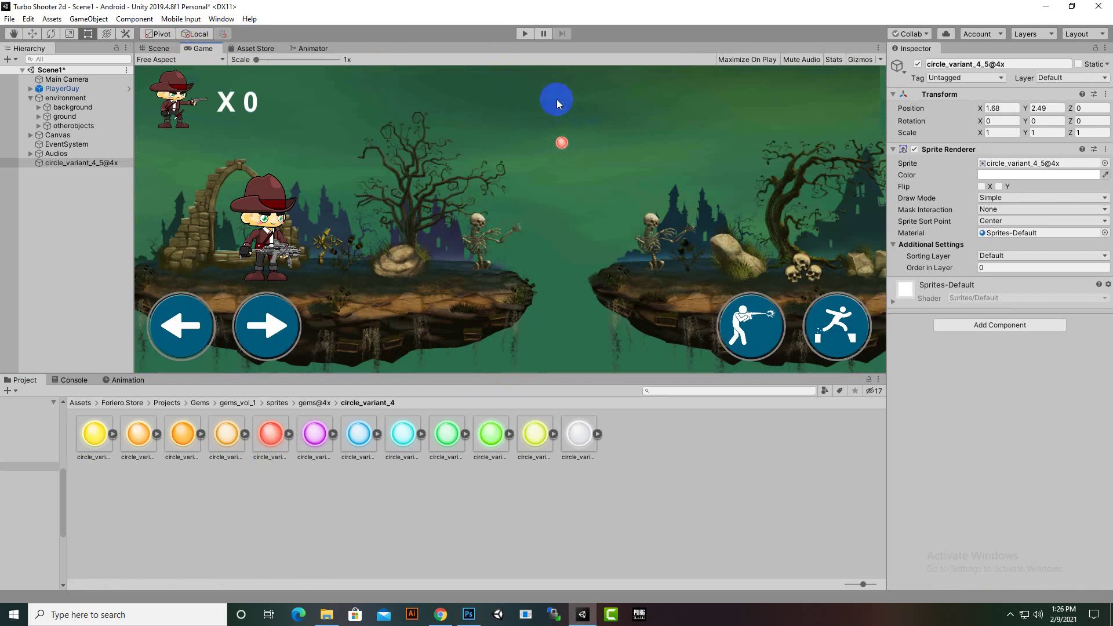
{"action": "left_click", "coordinate": [156, 48]}
{"action": "scroll", "coordinate": [527, 211], "scroll_direction": "up", "scroll_amount": 1}
{"action": "left_click_drag", "start_coordinate": [510, 200], "coordinate": [502, 145]}
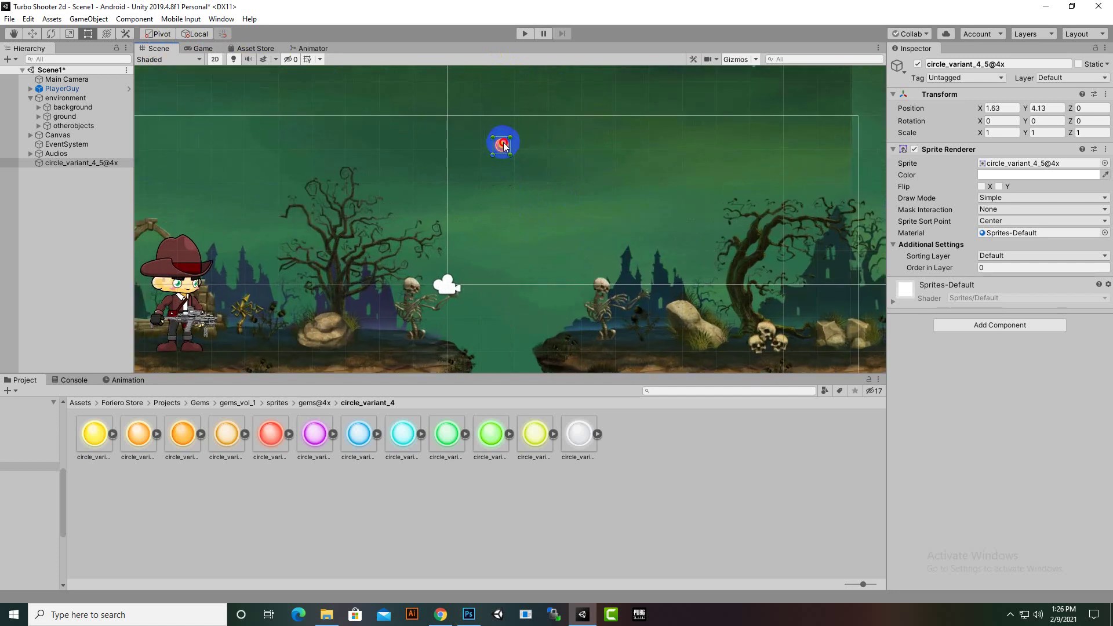
Rename the red circle object to MainRopeTop.
{"action": "scroll", "coordinate": [503, 146], "scroll_direction": "down", "scroll_amount": 4}
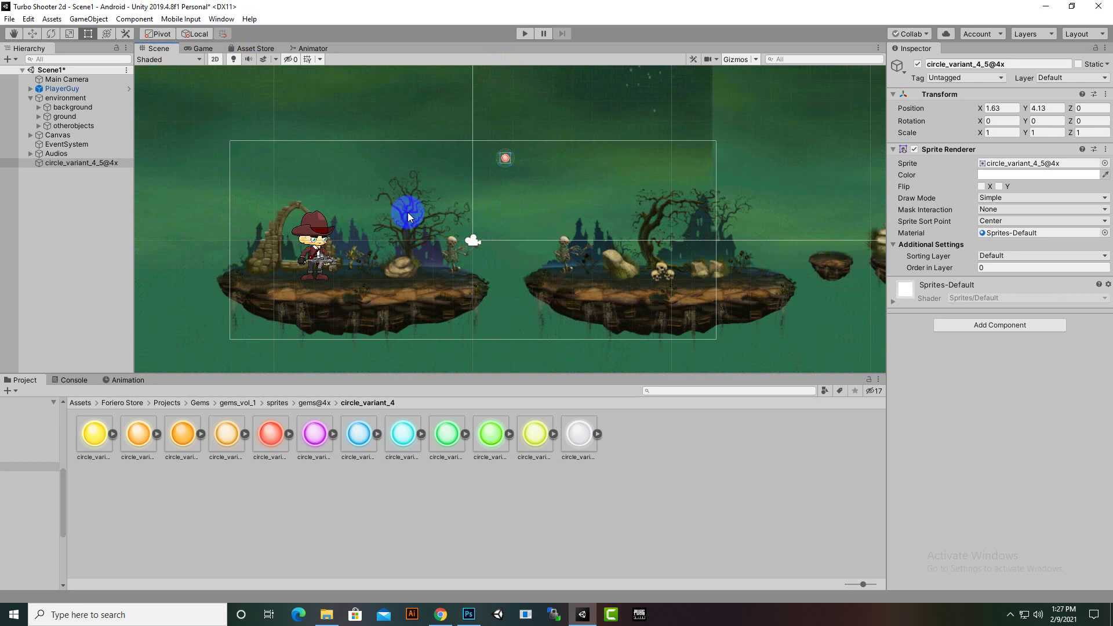
{"action": "middle_click_drag", "start_coordinate": [408, 212], "coordinate": [472, 266]}
{"action": "scroll", "coordinate": [486, 263], "scroll_direction": "up", "scroll_amount": 2}
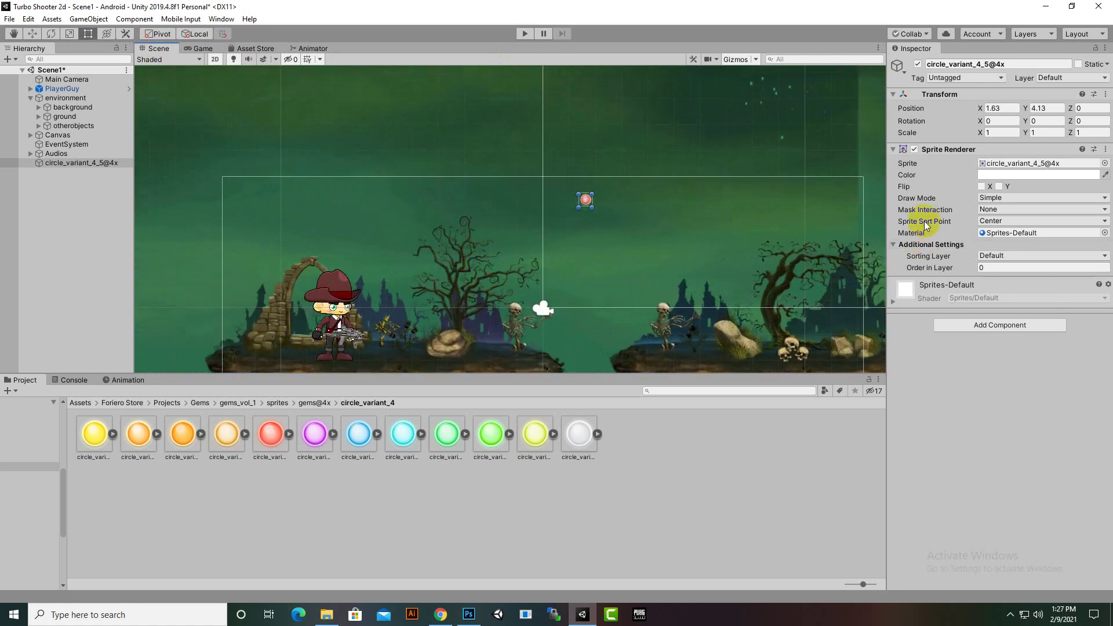
{"action": "left_click", "coordinate": [976, 65]}
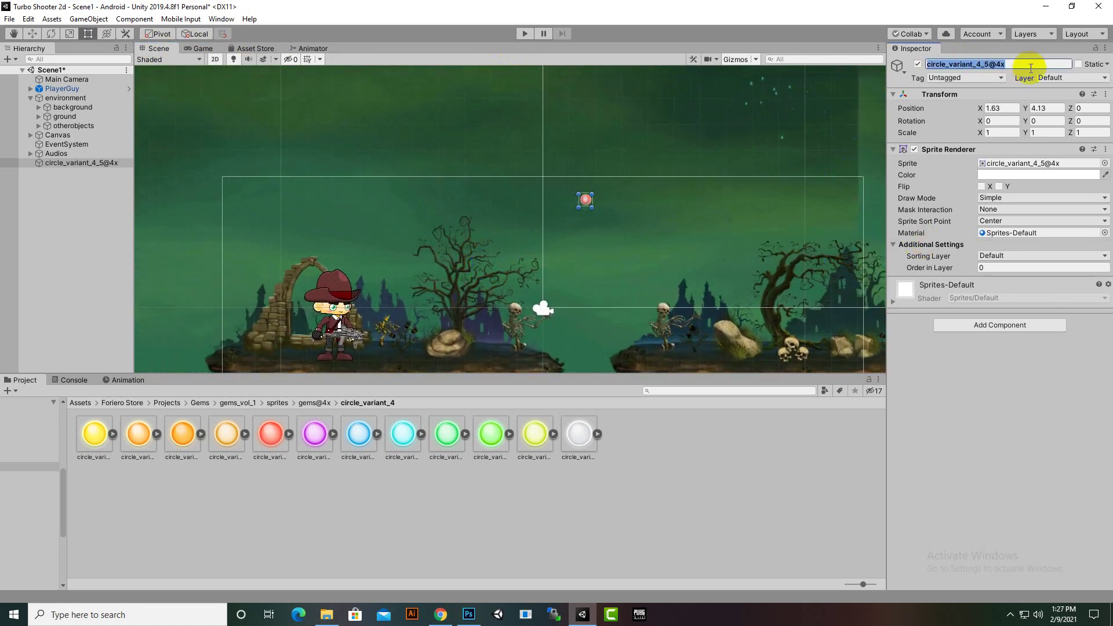
{"action": "type", "text": "MainRopeTop"}
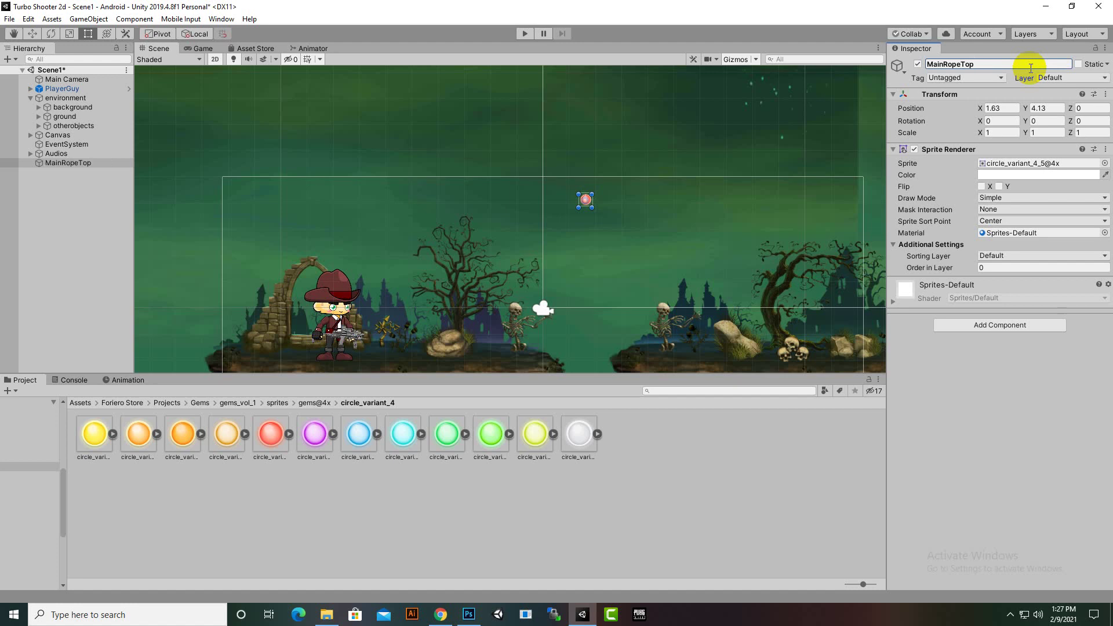
Set the Order in Layer of MainRopeTop to 7.
{"action": "left_click", "coordinate": [85, 405]}
{"action": "scroll", "coordinate": [615, 227], "scroll_direction": "up", "scroll_amount": 5}
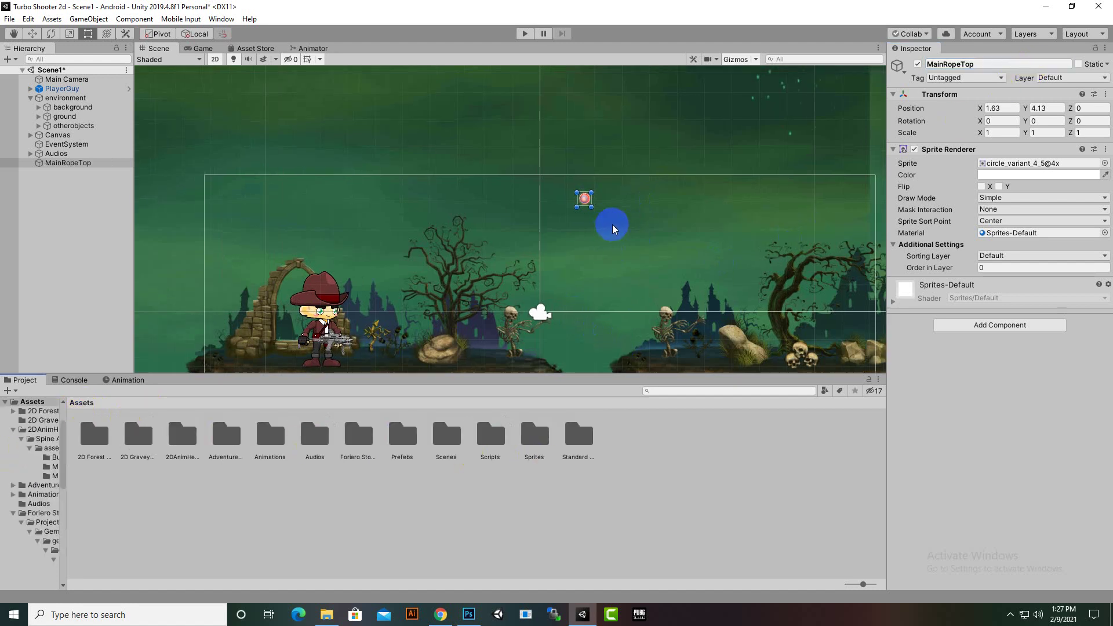
{"action": "scroll", "coordinate": [615, 229], "scroll_direction": "up", "scroll_amount": 2}
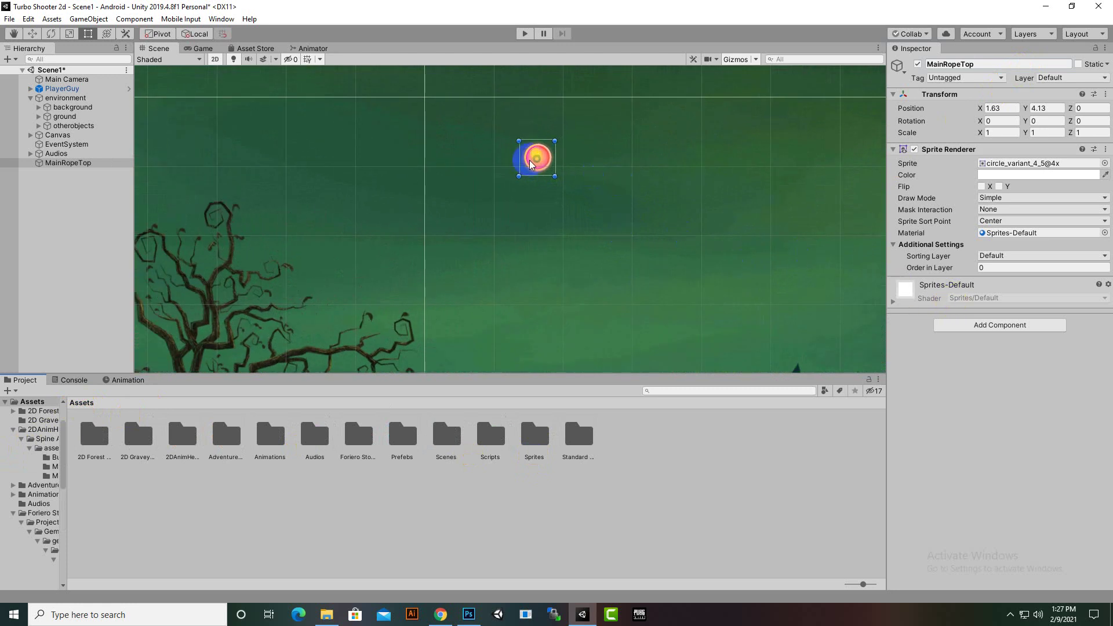
{"action": "left_click", "coordinate": [1009, 267]}
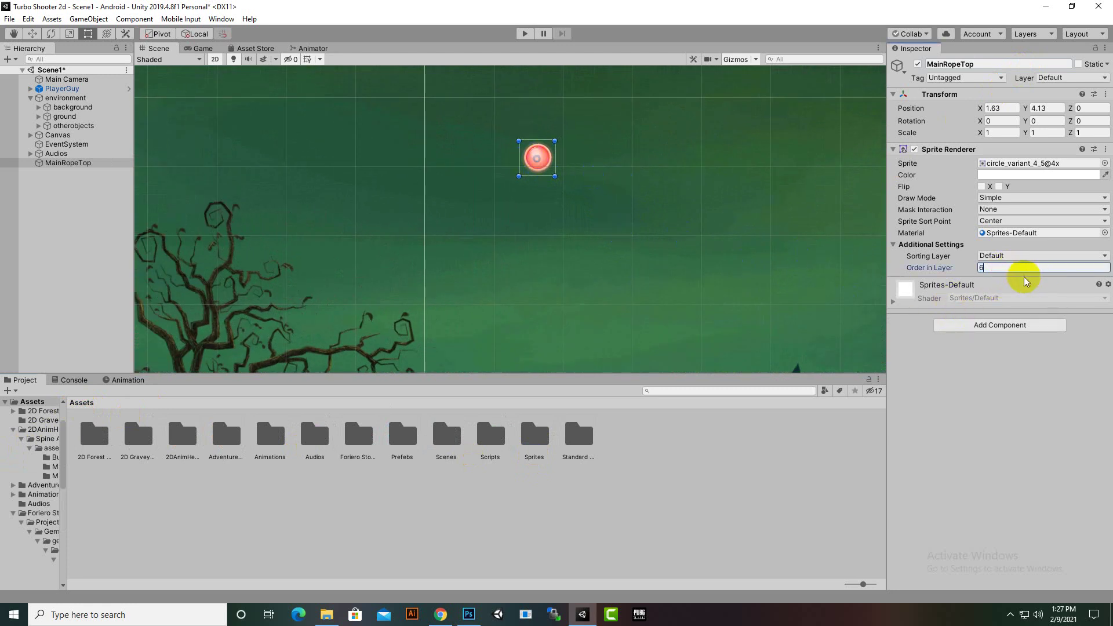
{"action": "left_click", "coordinate": [989, 269]}
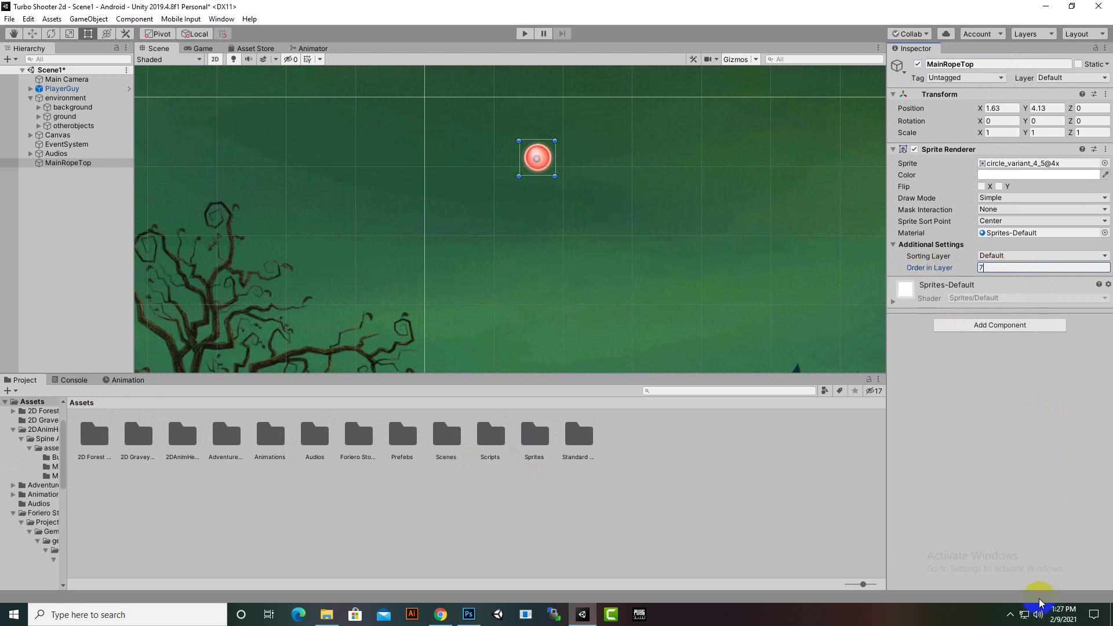
Place the chain sprite from the Sprites folder just below MainRopeTop, at about X 1.72, Y 2.82.
{"action": "left_click", "coordinate": [494, 438]}
{"action": "double_click", "coordinate": [534, 435]}
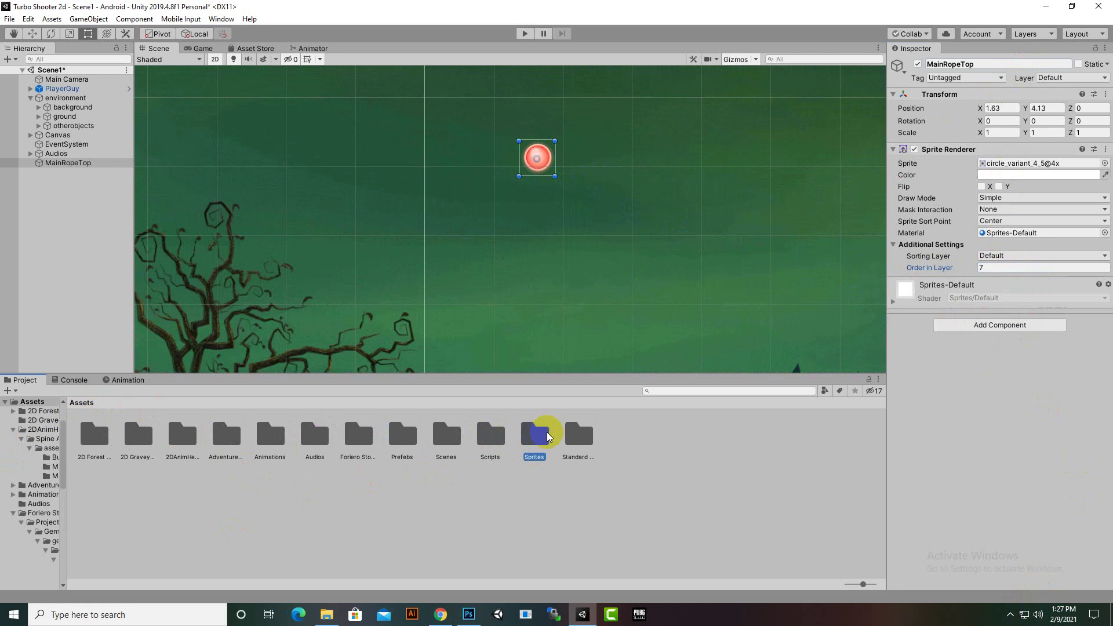
{"action": "left_click_drag", "start_coordinate": [271, 445], "coordinate": [543, 248]}
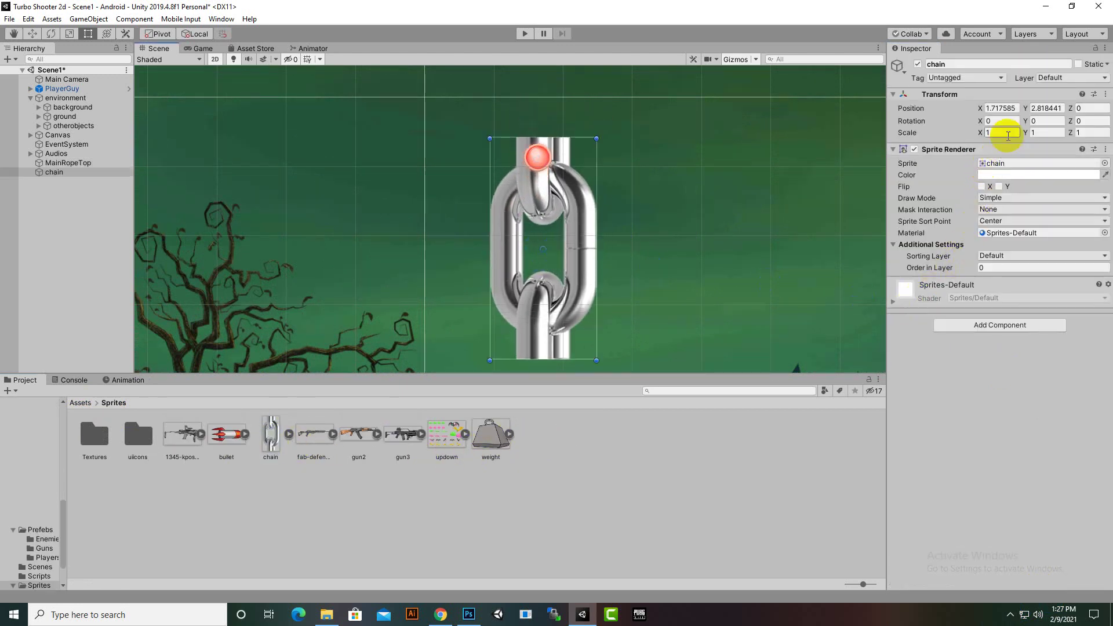
Scale the chain sprite down uniformly to about 0.219 on all axes.
{"action": "left_click", "coordinate": [77, 35]}
{"action": "left_click_drag", "start_coordinate": [543, 248], "coordinate": [579, 236]}
{"action": "scroll", "coordinate": [538, 307], "scroll_direction": "down", "scroll_amount": 3}
{"action": "key", "text": "q"}
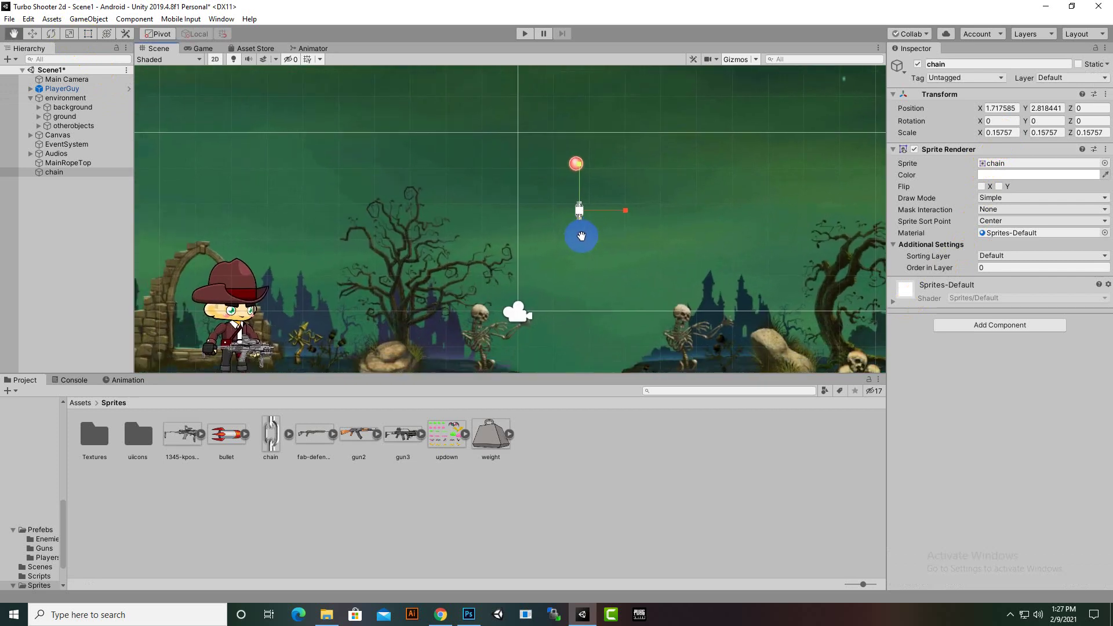
{"action": "scroll", "coordinate": [592, 209], "scroll_direction": "up", "scroll_amount": 3}
{"action": "key", "text": "r"}
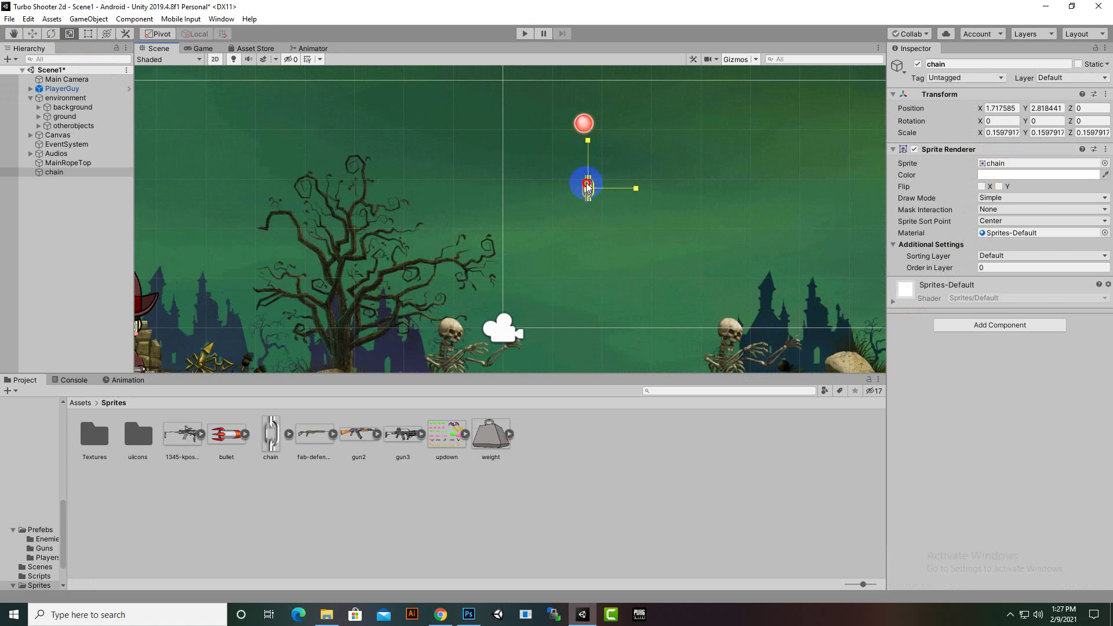
{"action": "left_click_drag", "start_coordinate": [587, 185], "coordinate": [589, 189]}
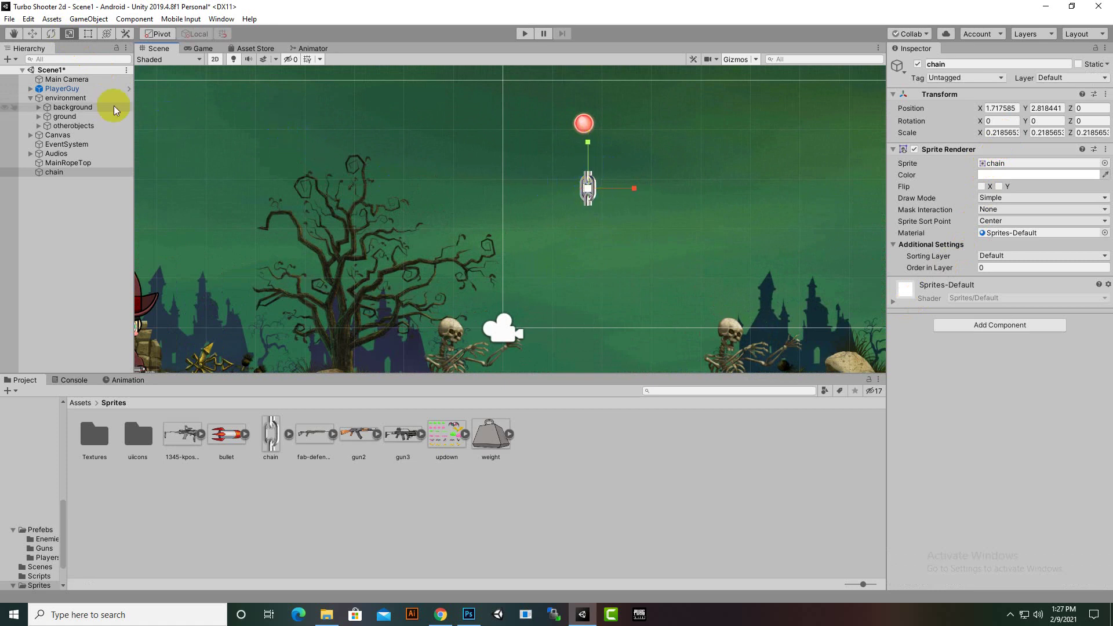
Enlarge the MainRopeTop circle uniformly to a scale of about 1.31.
{"action": "left_click", "coordinate": [32, 33]}
{"action": "scroll", "coordinate": [538, 175], "scroll_direction": "up", "scroll_amount": 3}
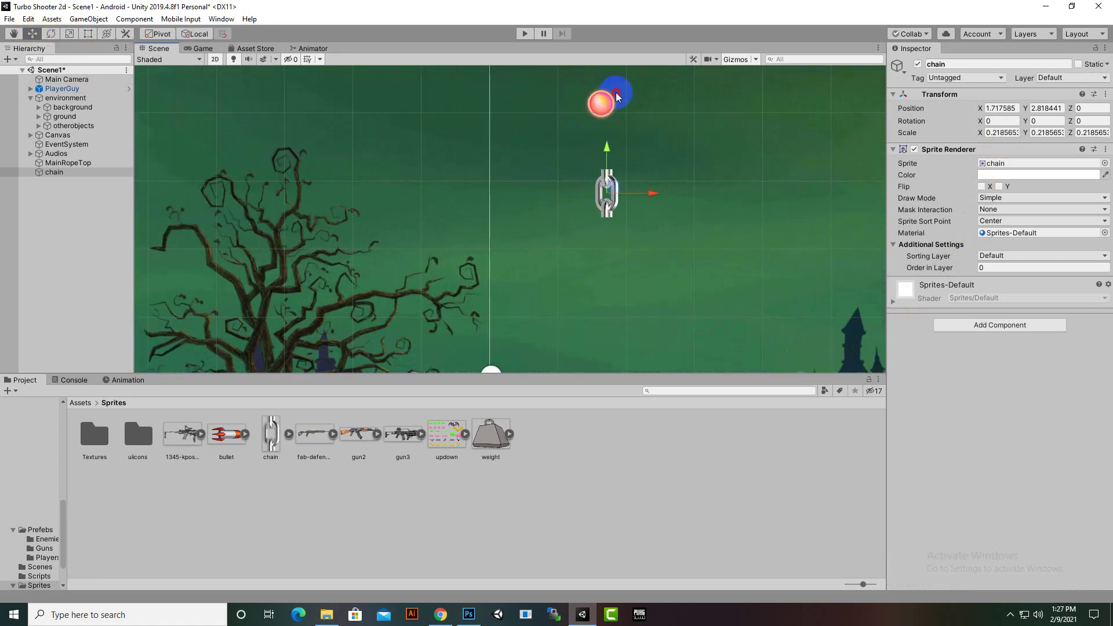
{"action": "left_click", "coordinate": [617, 97]}
{"action": "left_click", "coordinate": [617, 97]}
{"action": "left_click", "coordinate": [69, 33]}
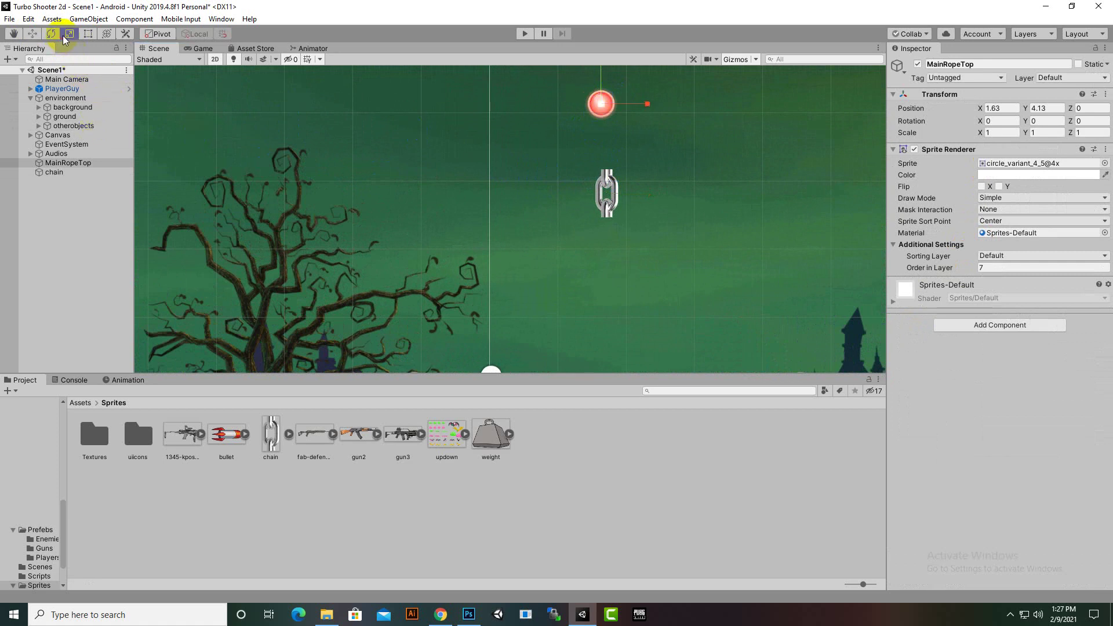
{"action": "left_click_drag", "start_coordinate": [598, 111], "coordinate": [612, 95]}
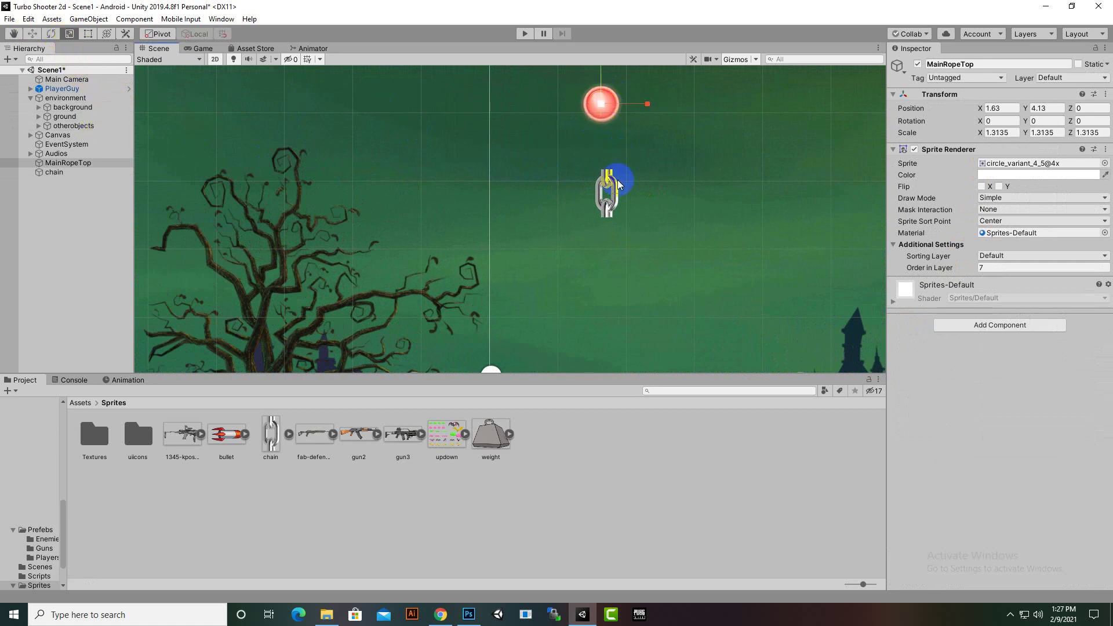
Move the chain link up directly beneath the red circle, to about X 1.658, Y 3.56.
{"action": "left_click", "coordinate": [612, 202]}
{"action": "left_click", "coordinate": [610, 215]}
{"action": "left_click", "coordinate": [600, 164]}
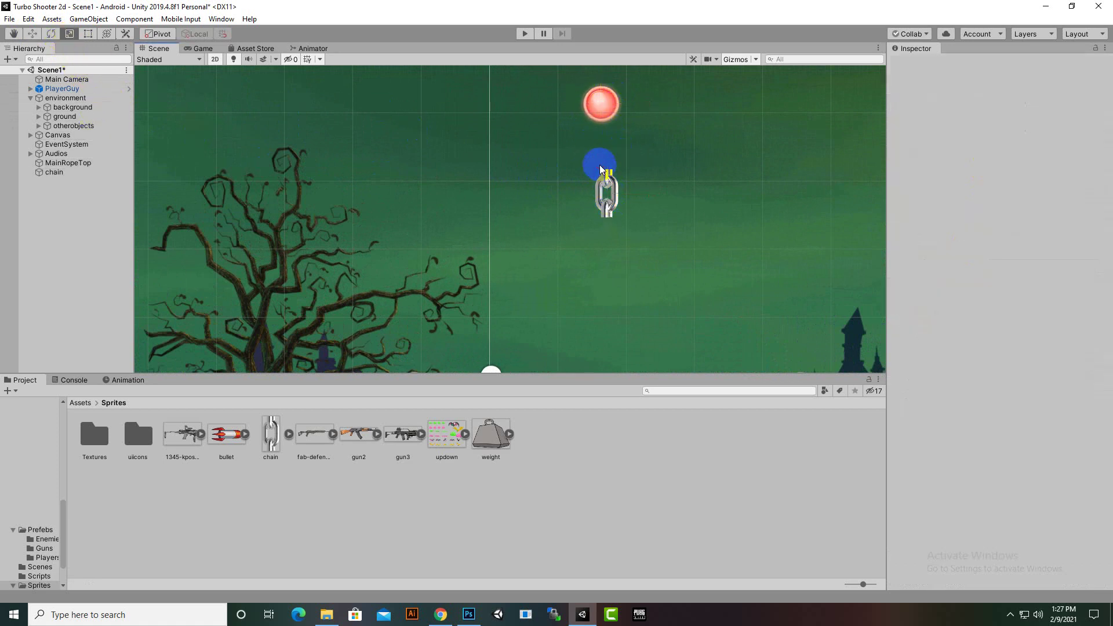
{"action": "left_click", "coordinate": [609, 196]}
{"action": "left_click", "coordinate": [612, 188]}
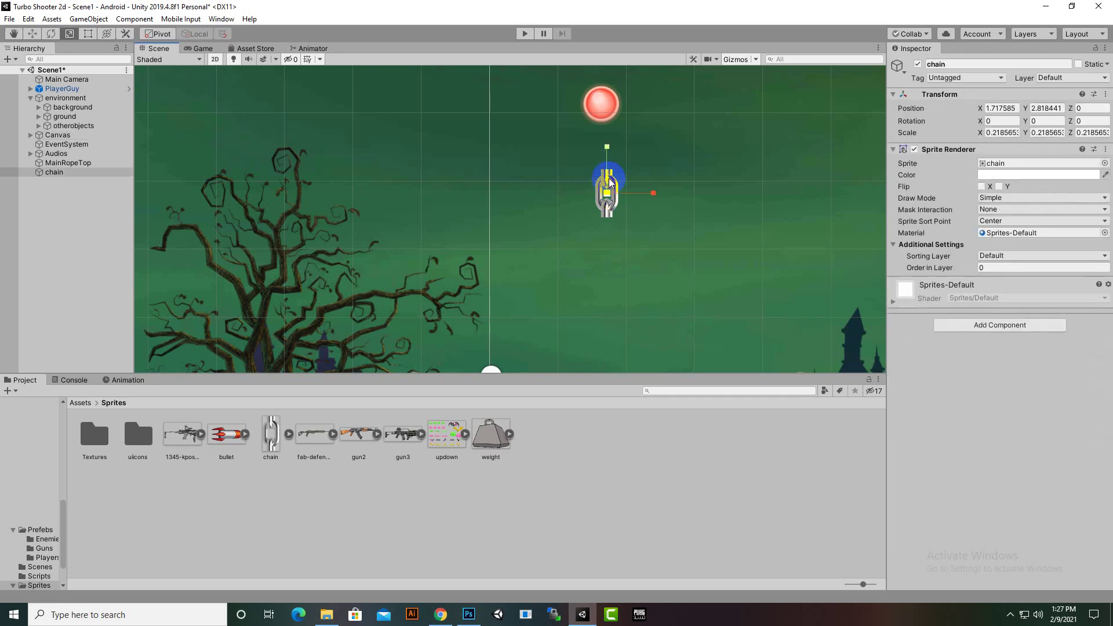
{"action": "left_click", "coordinate": [32, 34]}
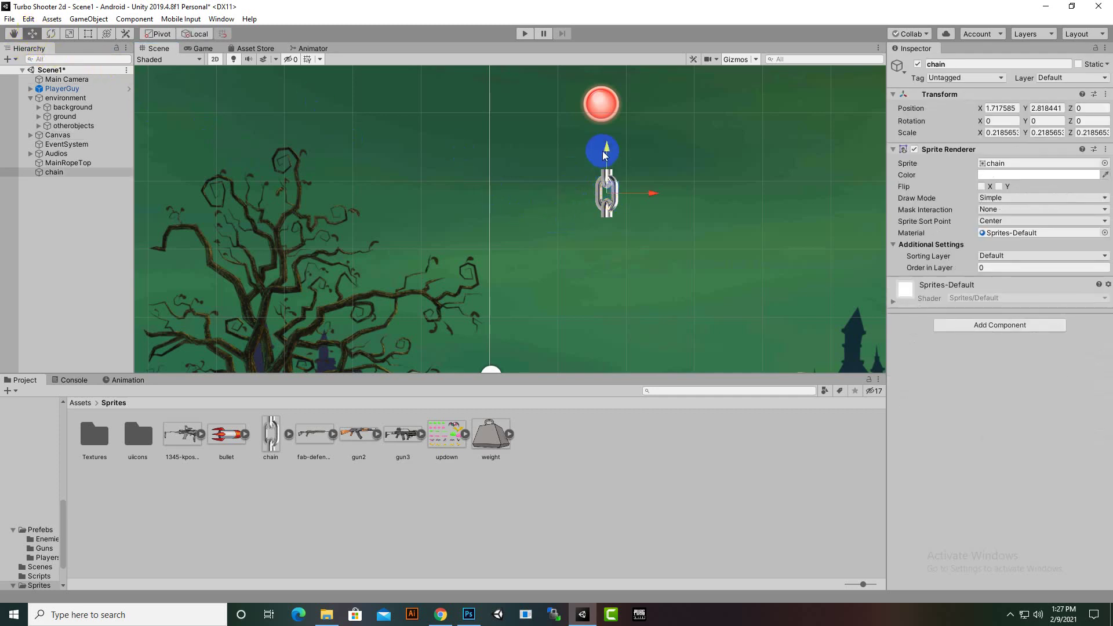
{"action": "left_click_drag", "start_coordinate": [603, 151], "coordinate": [606, 98]}
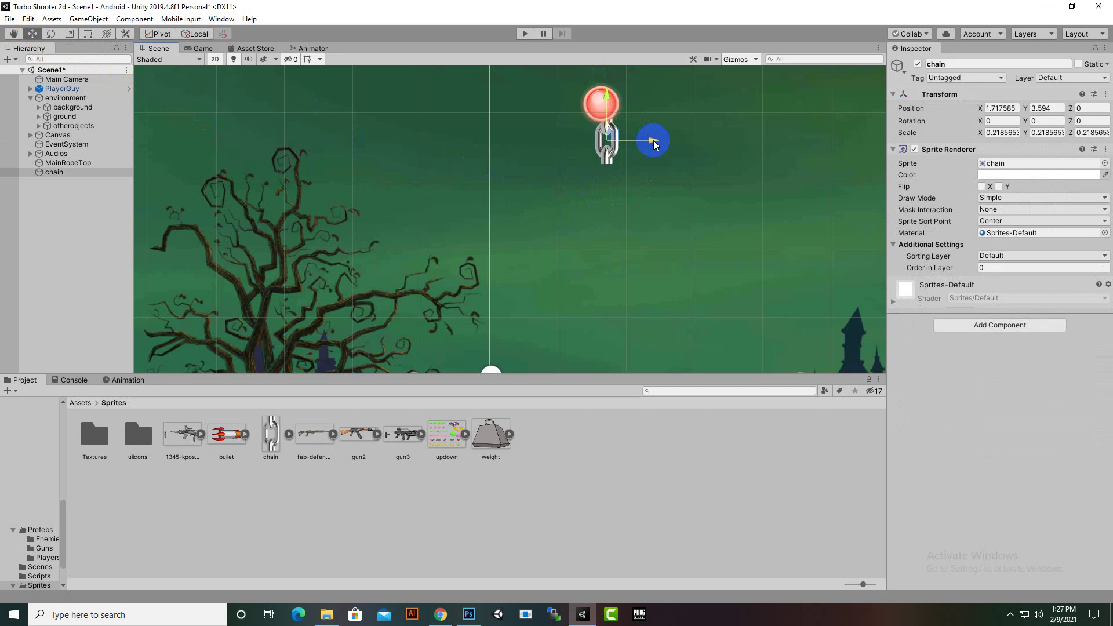
{"action": "left_click_drag", "start_coordinate": [652, 140], "coordinate": [649, 140]}
{"action": "scroll", "coordinate": [598, 148], "scroll_direction": "up", "scroll_amount": 2}
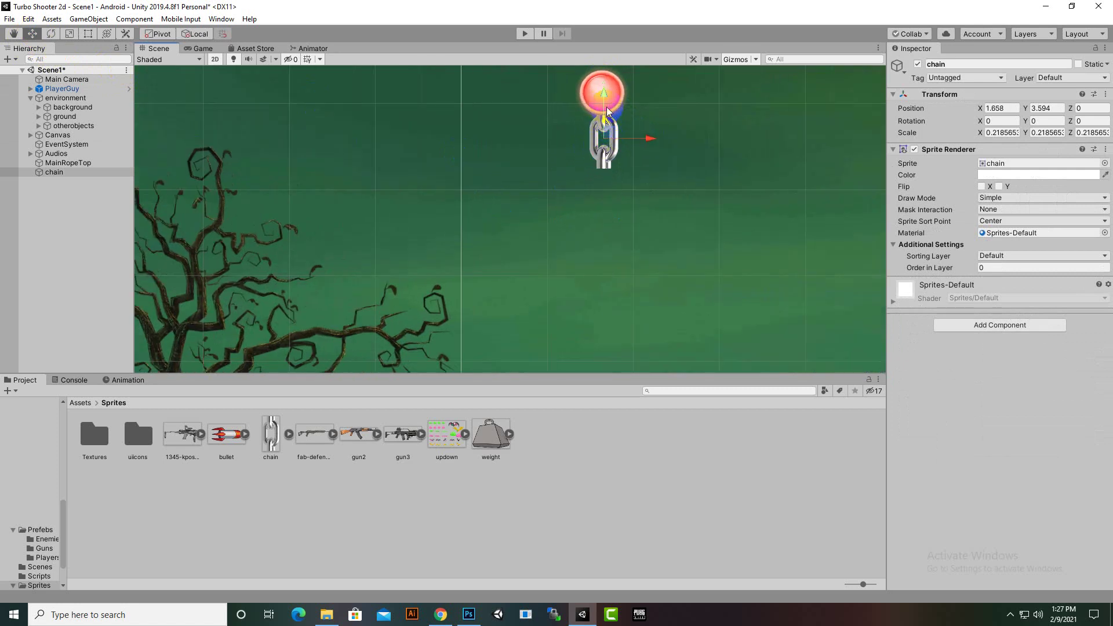
{"action": "left_click_drag", "start_coordinate": [601, 91], "coordinate": [601, 95]}
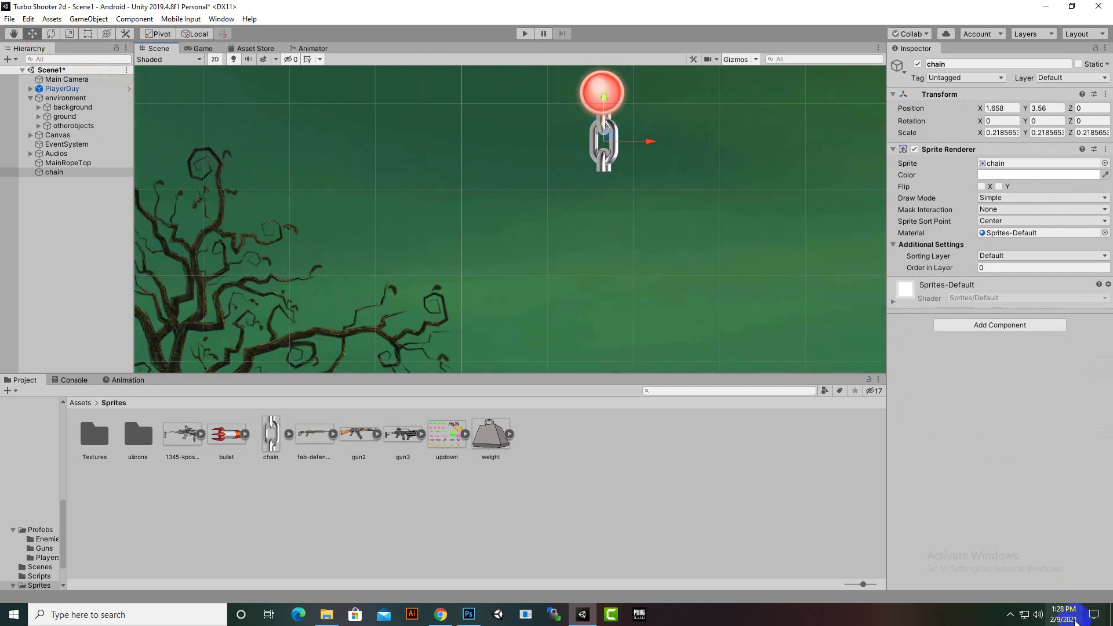
{"action": "left_click", "coordinate": [1011, 616]}
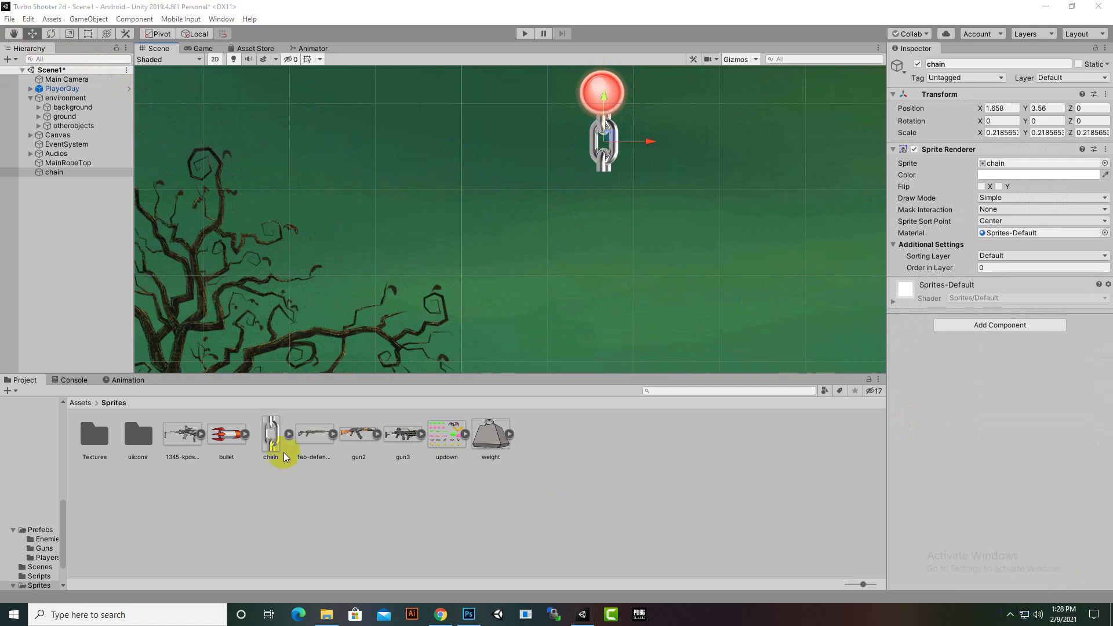
Rename the MainRopeTop object to Chain.
{"action": "left_click", "coordinate": [43, 174]}
{"action": "left_click", "coordinate": [68, 162]}
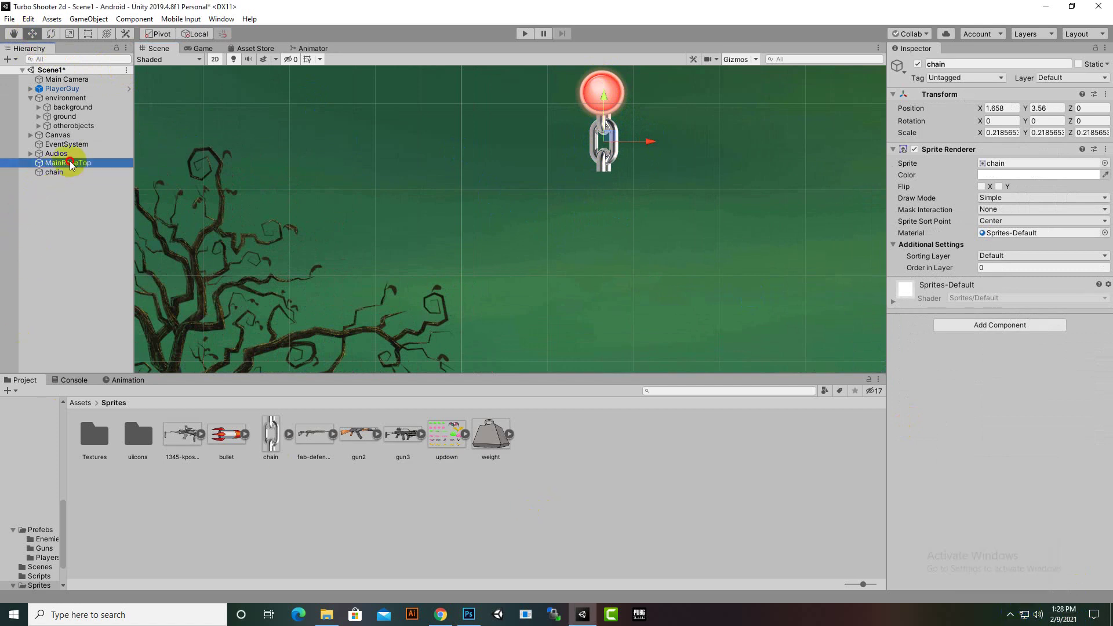
{"action": "right_click", "coordinate": [72, 164]}
{"action": "left_click", "coordinate": [93, 198]}
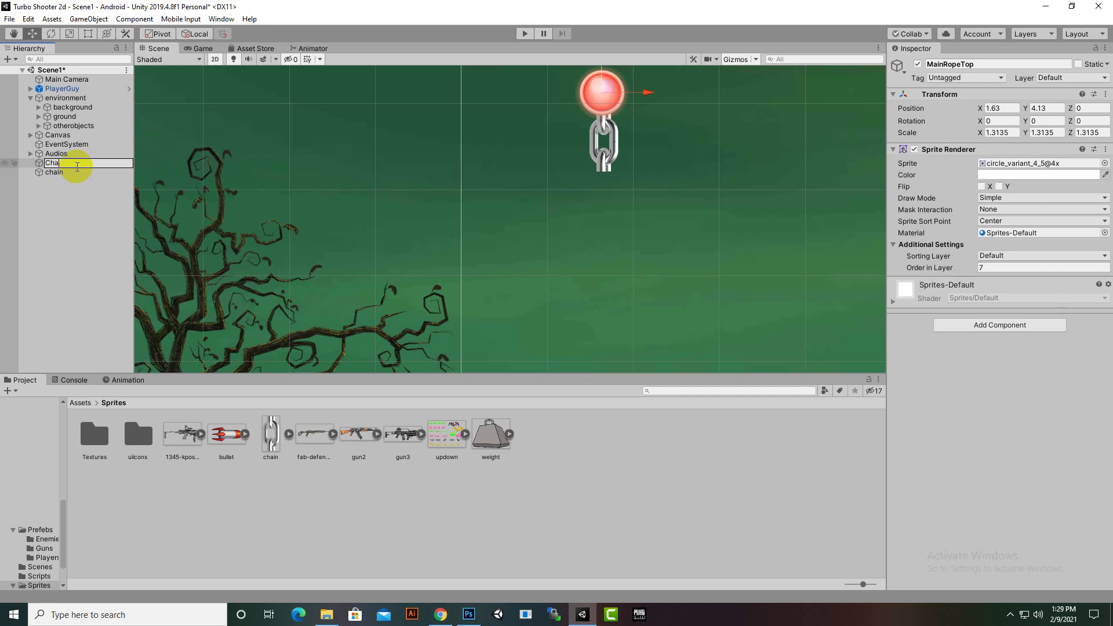
{"action": "type", "text": "Chain"}
{"action": "key", "text": "Return"}
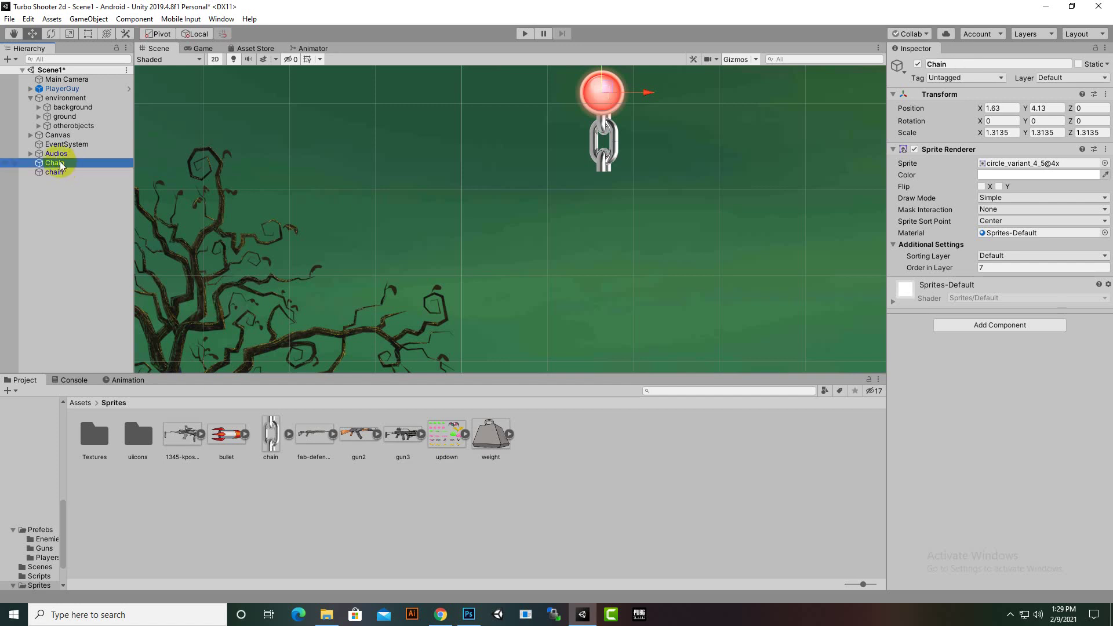
Rename the chain link object below the red circle to Link1.
{"action": "left_click", "coordinate": [65, 172]}
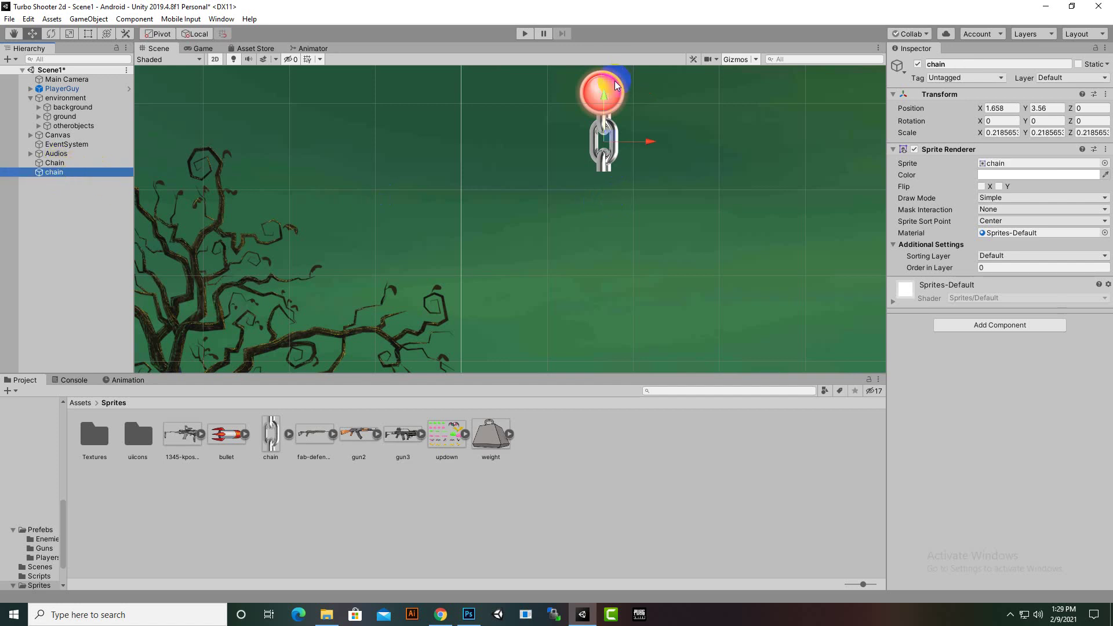
{"action": "right_click", "coordinate": [54, 171]}
{"action": "left_click", "coordinate": [72, 209]}
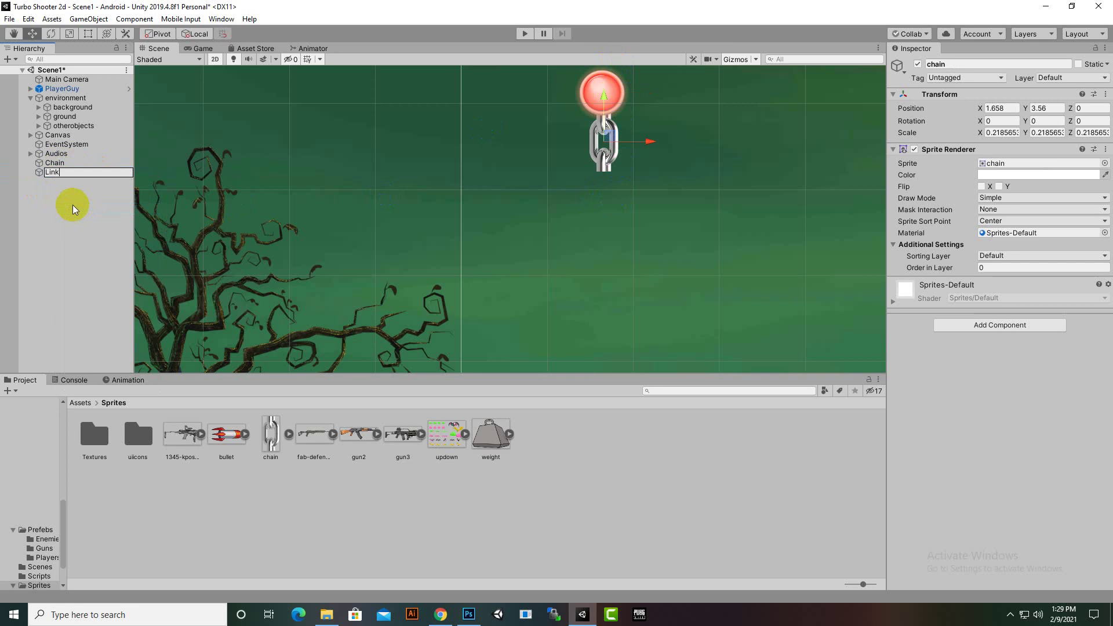
{"action": "key", "text": "Return"}
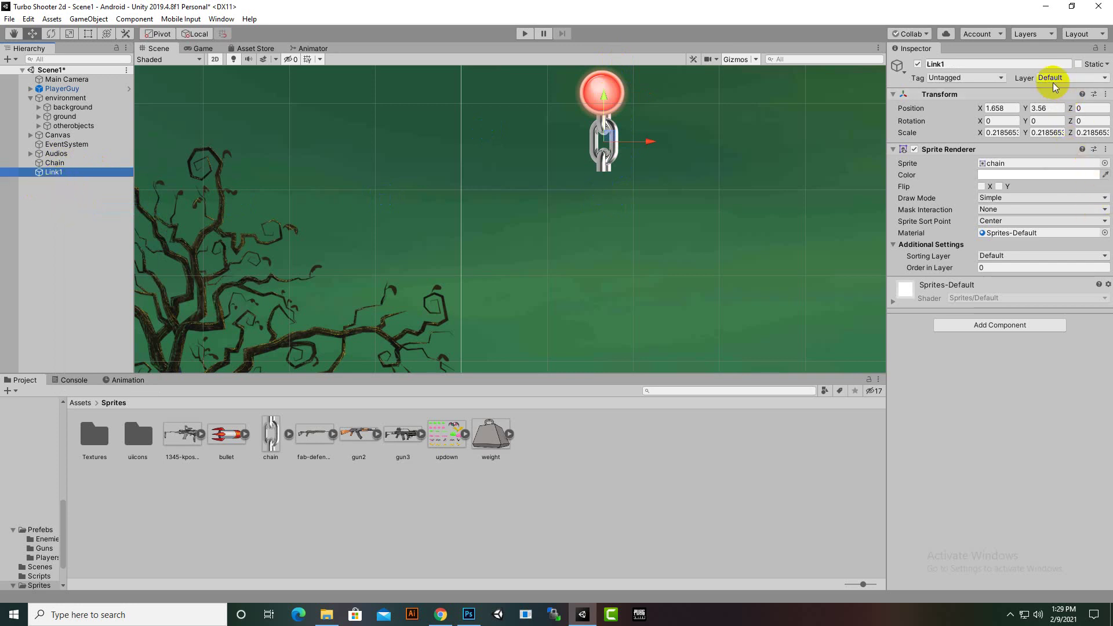
Make Link1 a child of the Chain object in the scene hierarchy.
{"action": "scroll", "coordinate": [464, 199], "scroll_direction": "down", "scroll_amount": 2}
{"action": "middle_click_drag", "start_coordinate": [440, 156], "coordinate": [547, 141]}
{"action": "scroll", "coordinate": [377, 249], "scroll_direction": "down", "scroll_amount": 3}
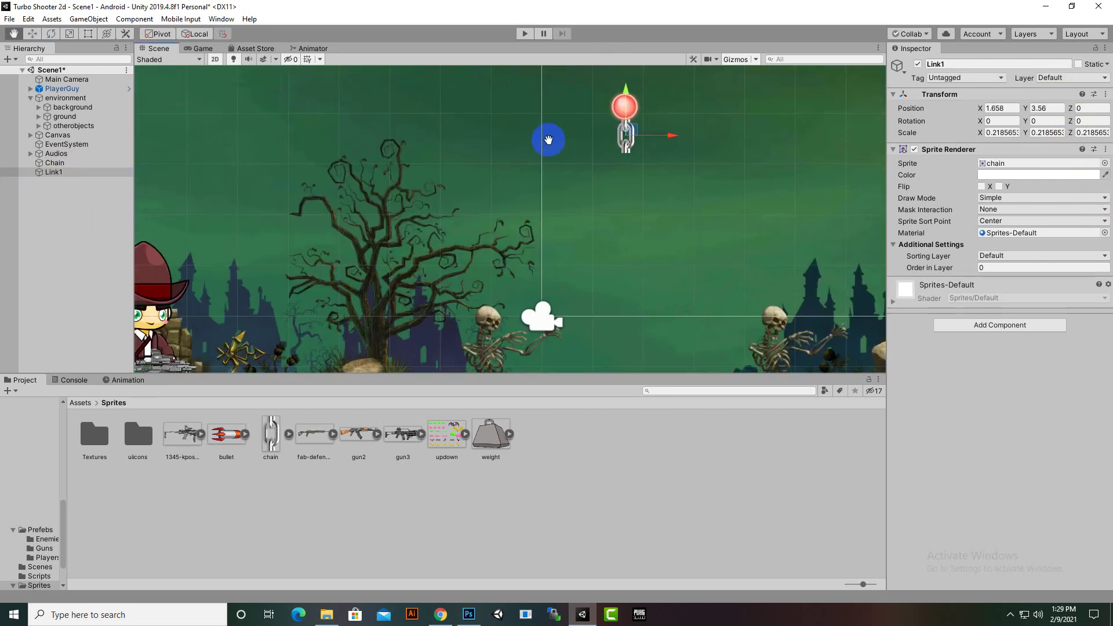
{"action": "left_click", "coordinate": [622, 145]}
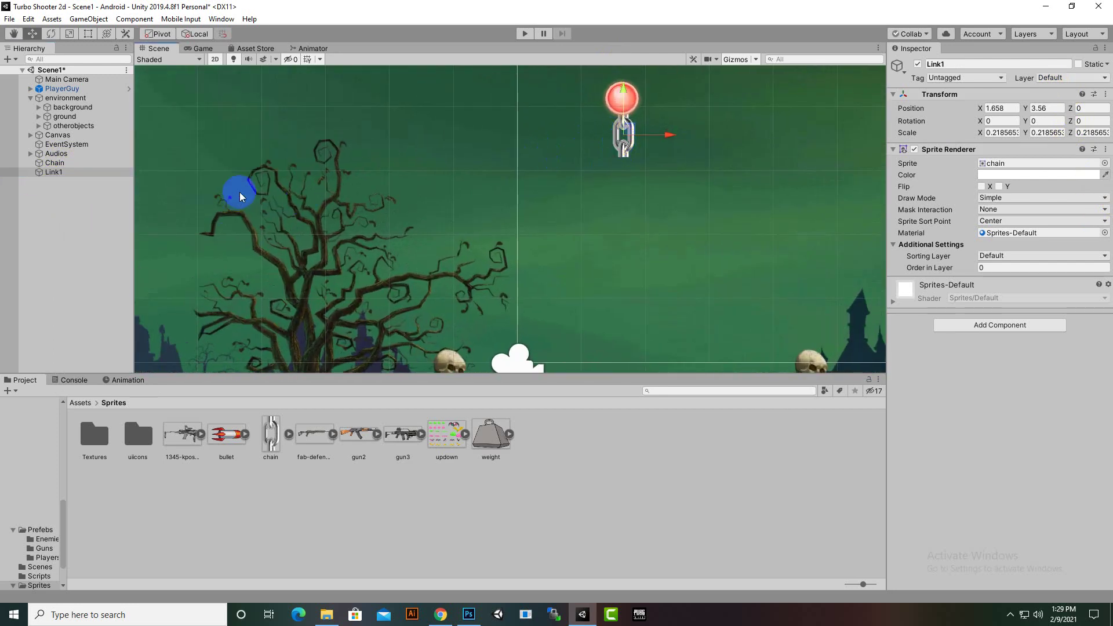
{"action": "middle_click_drag", "start_coordinate": [236, 191], "coordinate": [343, 252]}
{"action": "scroll", "coordinate": [343, 252], "scroll_direction": "up", "scroll_amount": 2}
{"action": "scroll", "coordinate": [483, 214], "scroll_direction": "up", "scroll_amount": 2}
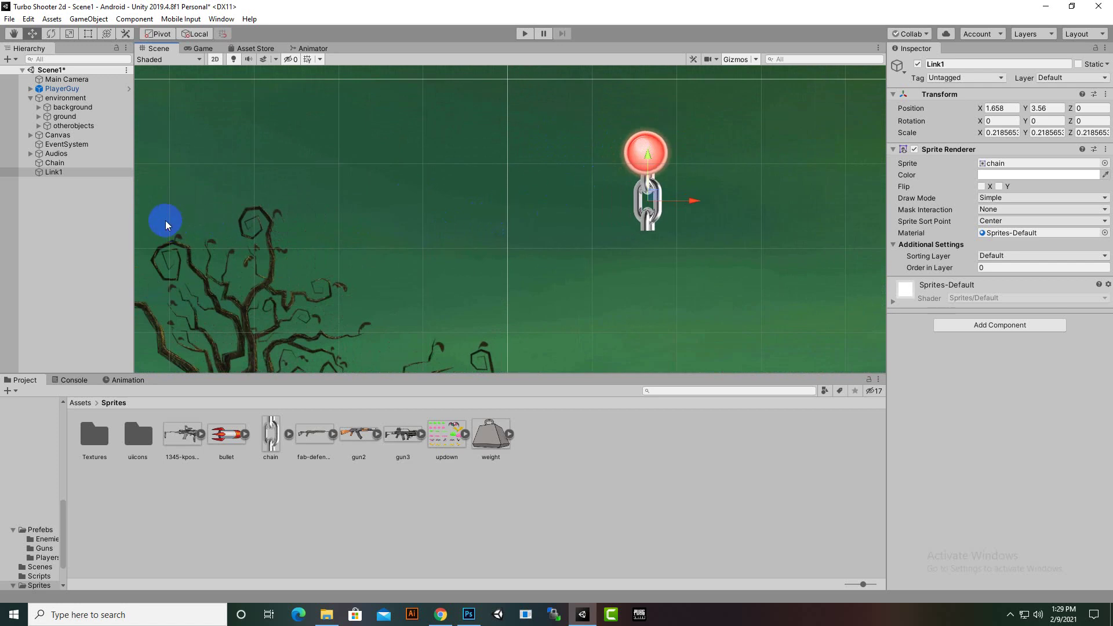
{"action": "left_click", "coordinate": [58, 173]}
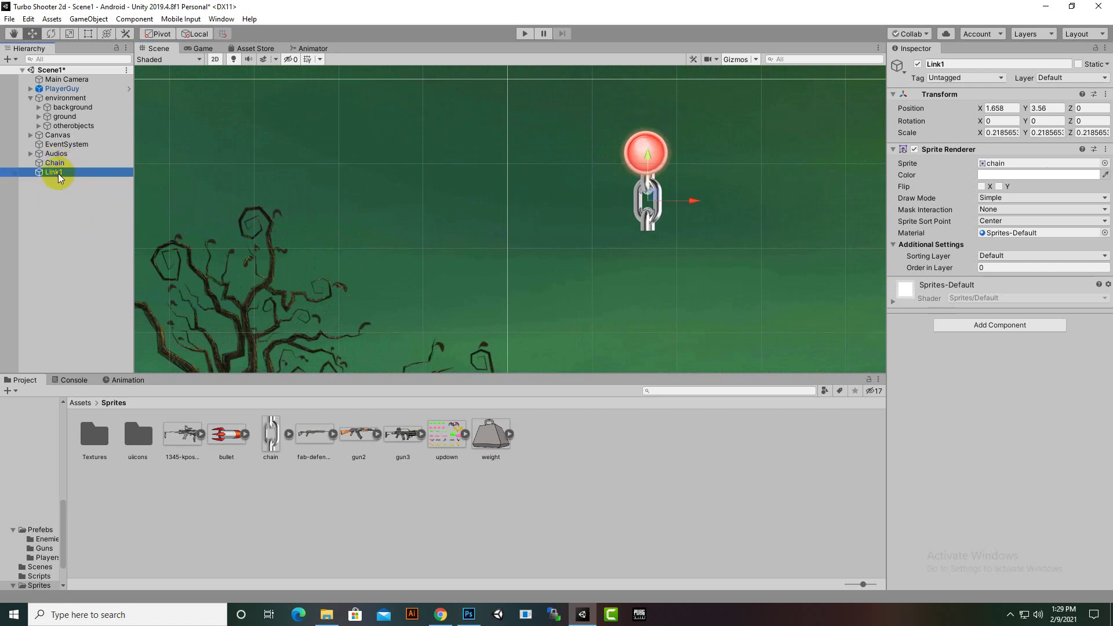
{"action": "left_click_drag", "start_coordinate": [58, 173], "coordinate": [55, 168]}
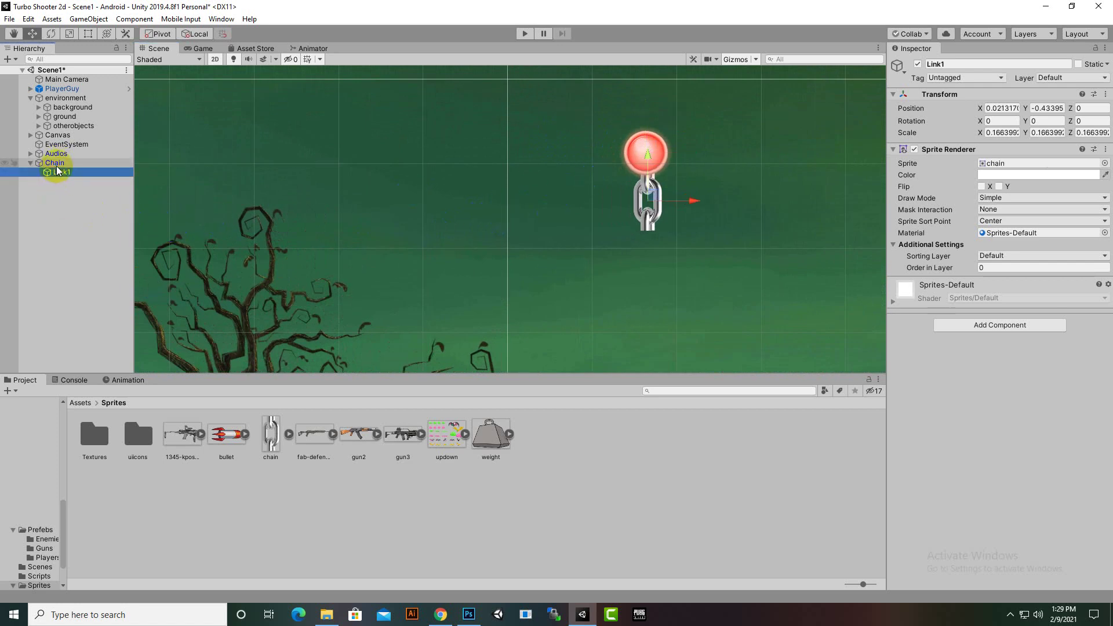
Duplicate Link1 four times inside the Chain object.
{"action": "key", "text": "ctrl+d"}
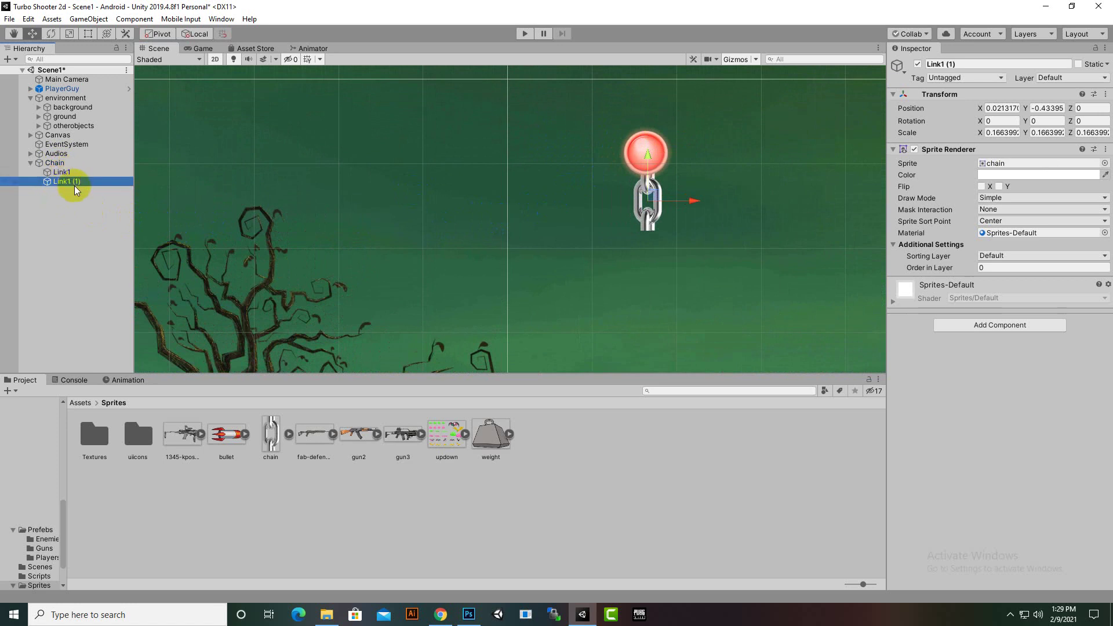
{"action": "key", "text": "ctrl+d"}
{"action": "key", "text": "ctrl+d"}
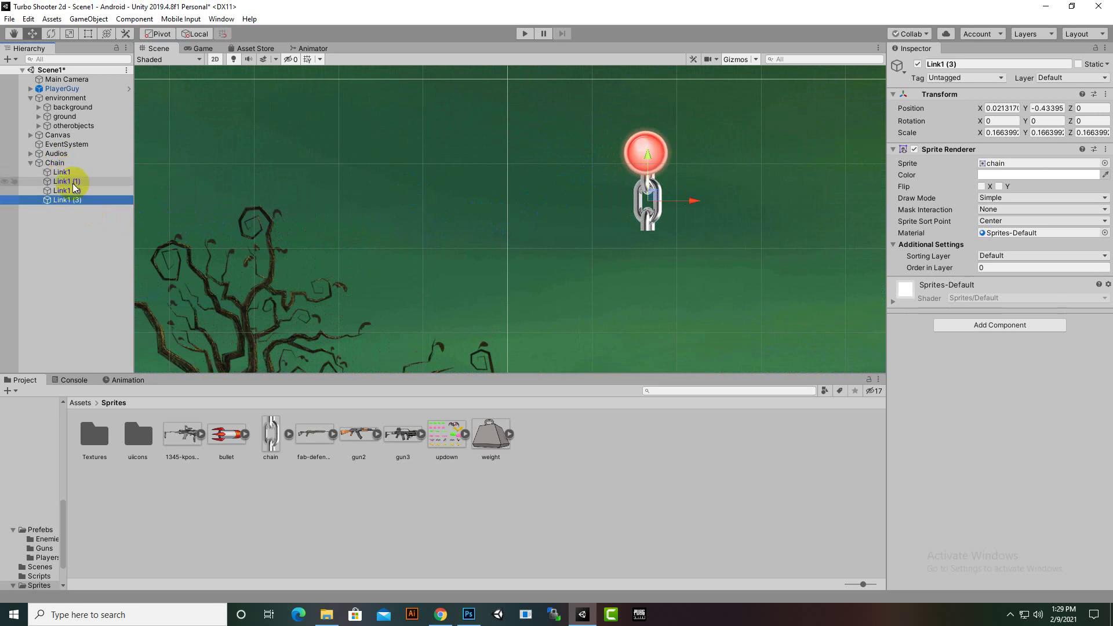
{"action": "key", "text": "ctrl+d"}
Move all four duplicated links together down below Link1, to about Y -0.958, so they connect to its lower end.
{"action": "left_click", "coordinate": [72, 182]}
{"action": "left_click", "coordinate": [72, 208], "text": "shift"}
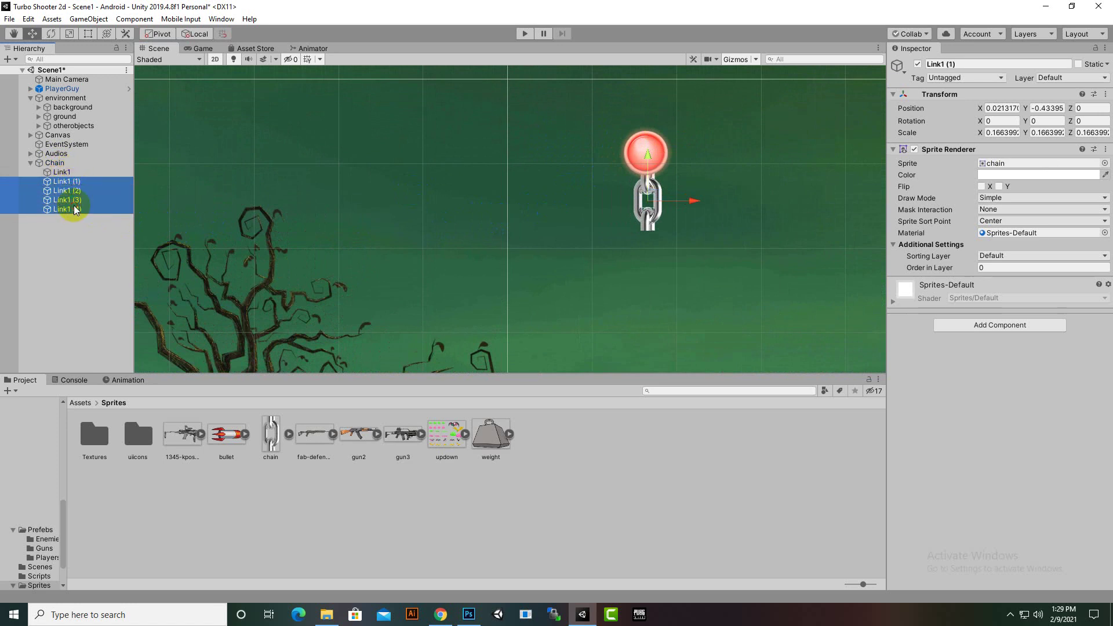
{"action": "left_click_drag", "start_coordinate": [652, 154], "coordinate": [663, 215]}
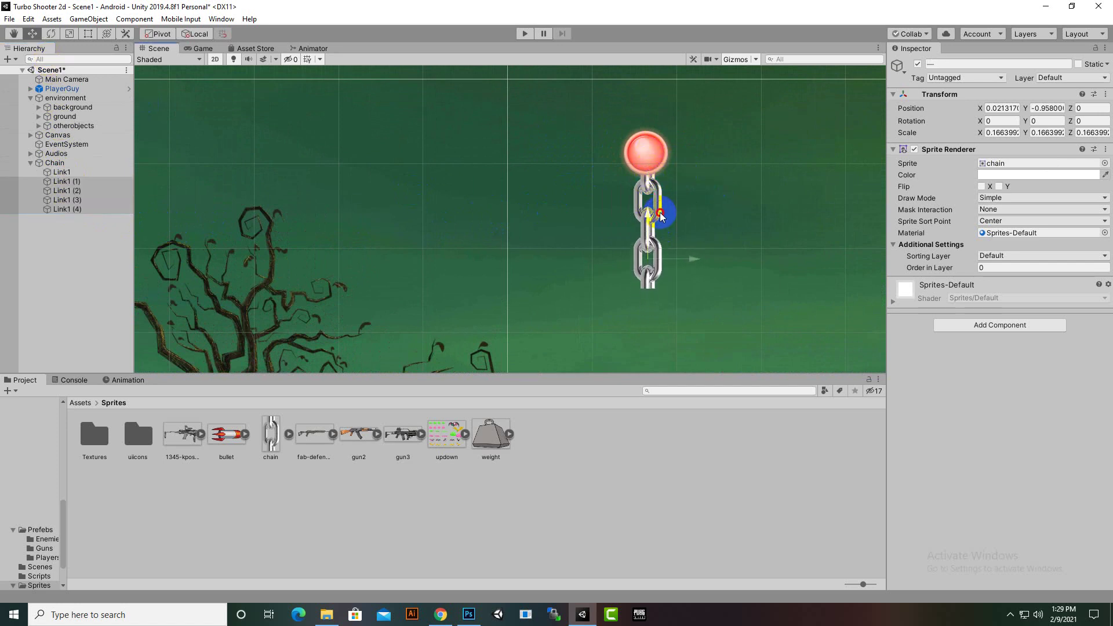
Move Link1 (2), Link1 (3) and Link1 (4) together down below Link1 (1), to about Y -1.483.
{"action": "scroll", "coordinate": [669, 221], "scroll_direction": "down", "scroll_amount": 3}
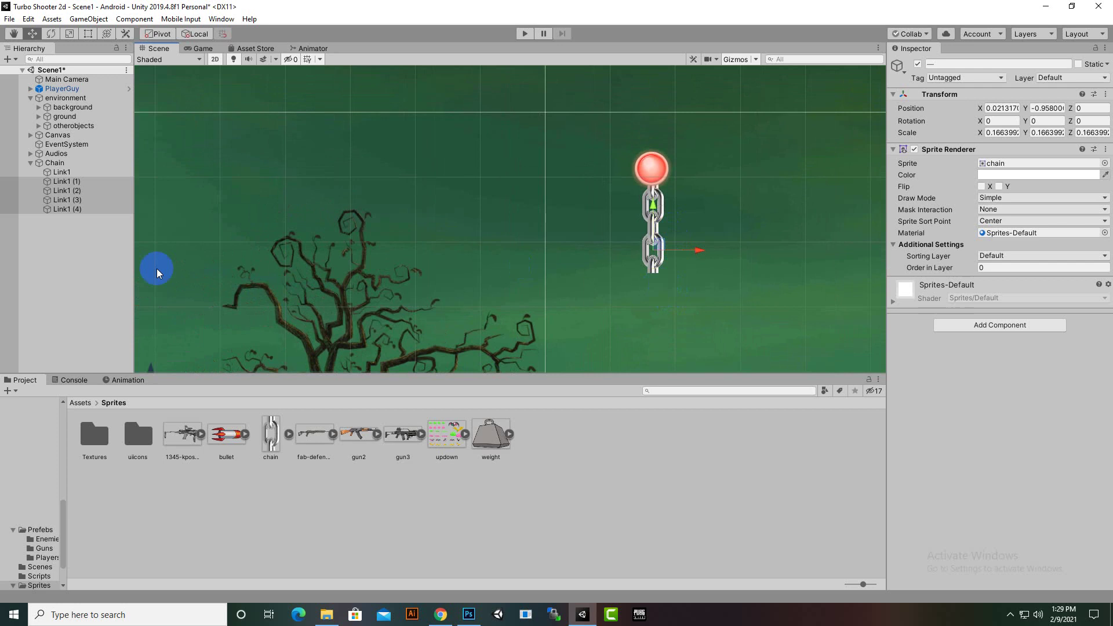
{"action": "left_click", "coordinate": [78, 191], "text": "shift"}
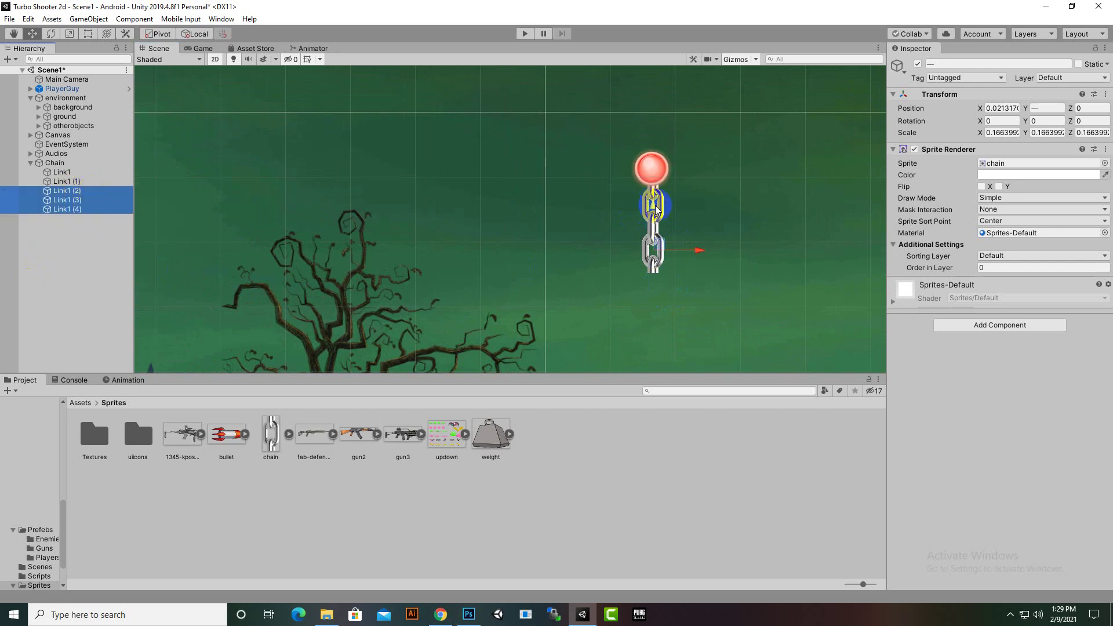
{"action": "left_click_drag", "start_coordinate": [654, 216], "coordinate": [660, 253]}
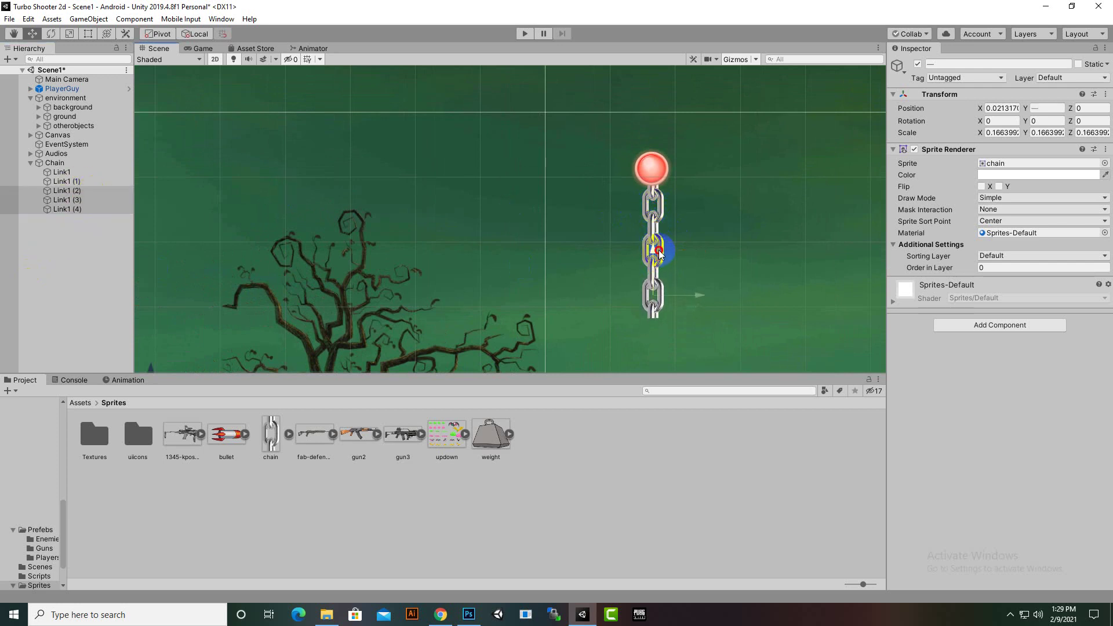
Lower Link1 (3) to about Y -2.021 and Link1 (4) to about Y -2.533, each continuing the chain downward.
{"action": "left_click", "coordinate": [81, 192], "text": "ctrl"}
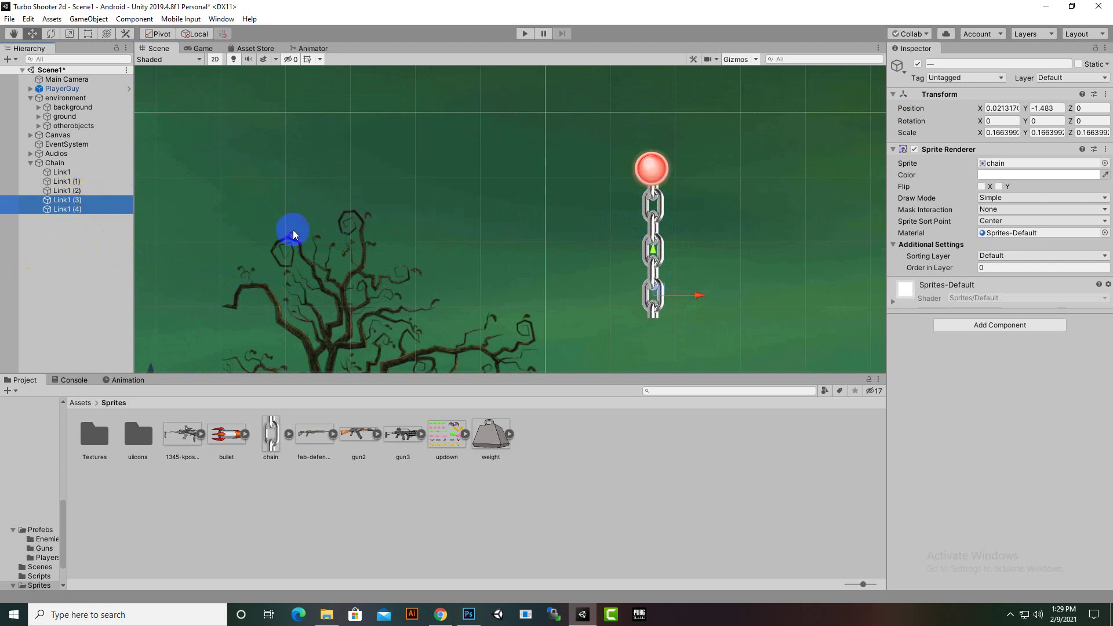
{"action": "left_click_drag", "start_coordinate": [642, 263], "coordinate": [665, 298]}
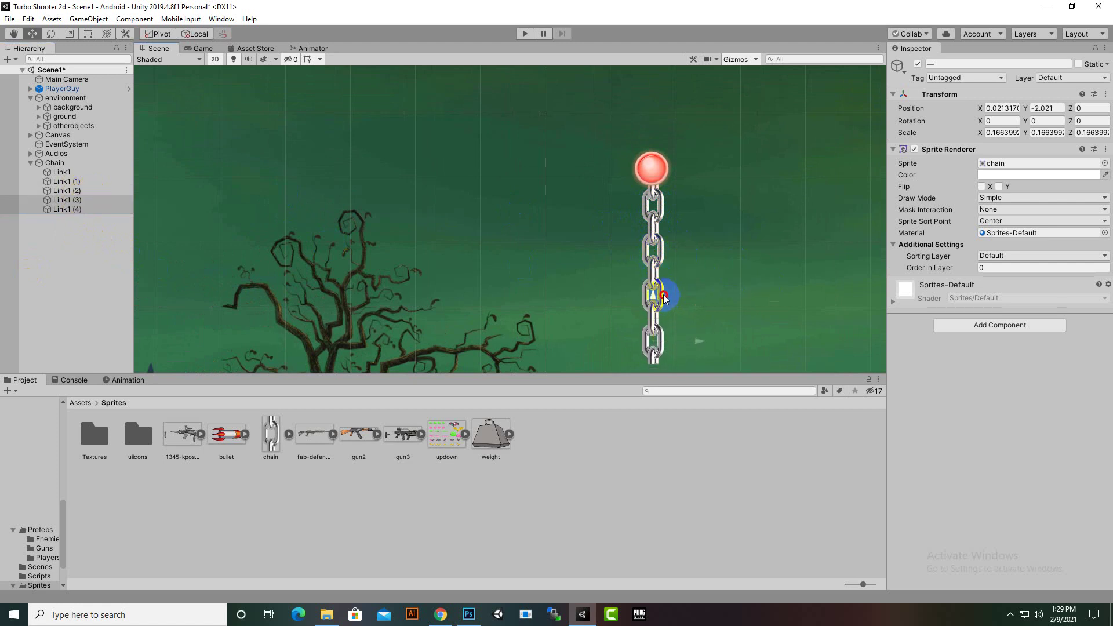
{"action": "left_click", "coordinate": [84, 207]}
{"action": "left_click_drag", "start_coordinate": [658, 298], "coordinate": [670, 354]}
Place the weight sprite in the scene below the chain at about X 1.95, Y -0.76, and set its Order in Layer to 6.
{"action": "scroll", "coordinate": [666, 339], "scroll_direction": "down", "scroll_amount": 5}
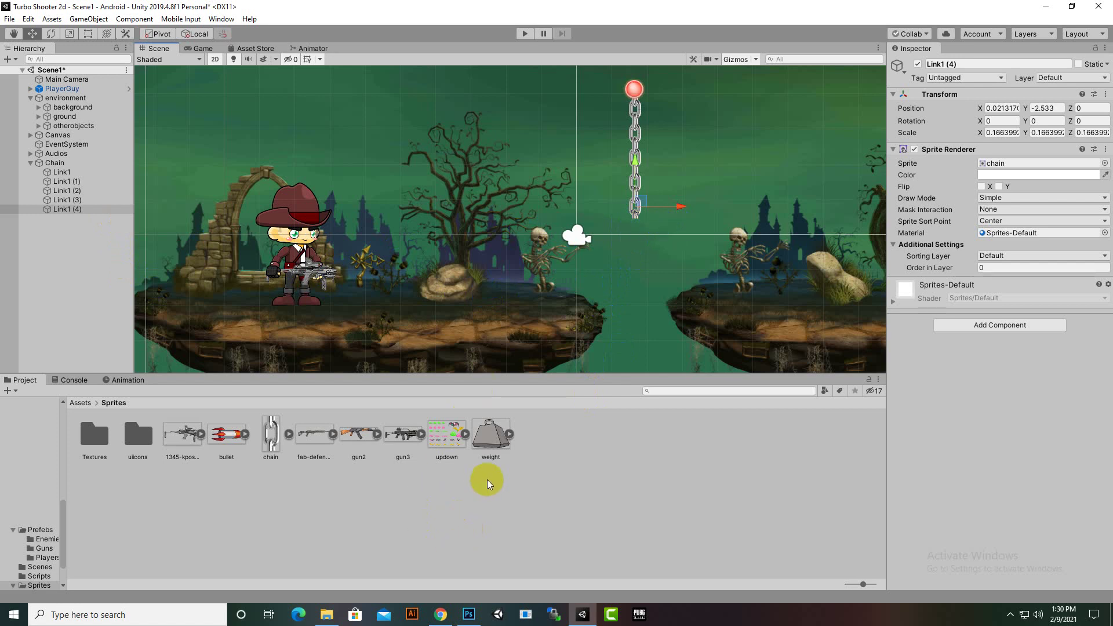
{"action": "left_click_drag", "start_coordinate": [489, 451], "coordinate": [644, 262]}
{"action": "left_click", "coordinate": [986, 268]}
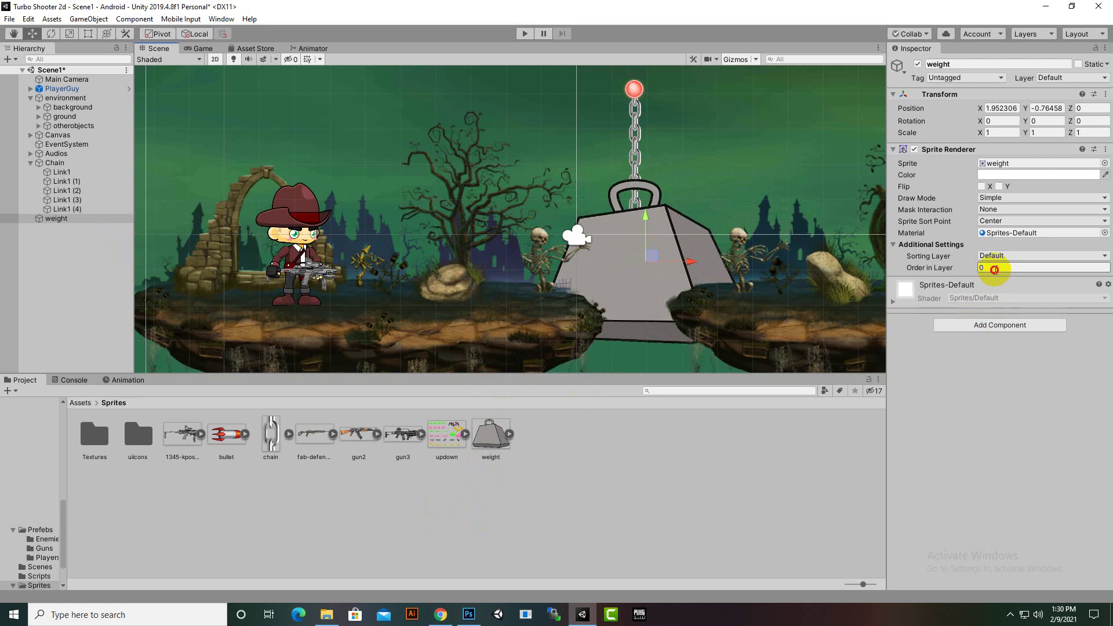
{"action": "type", "text": "6"}
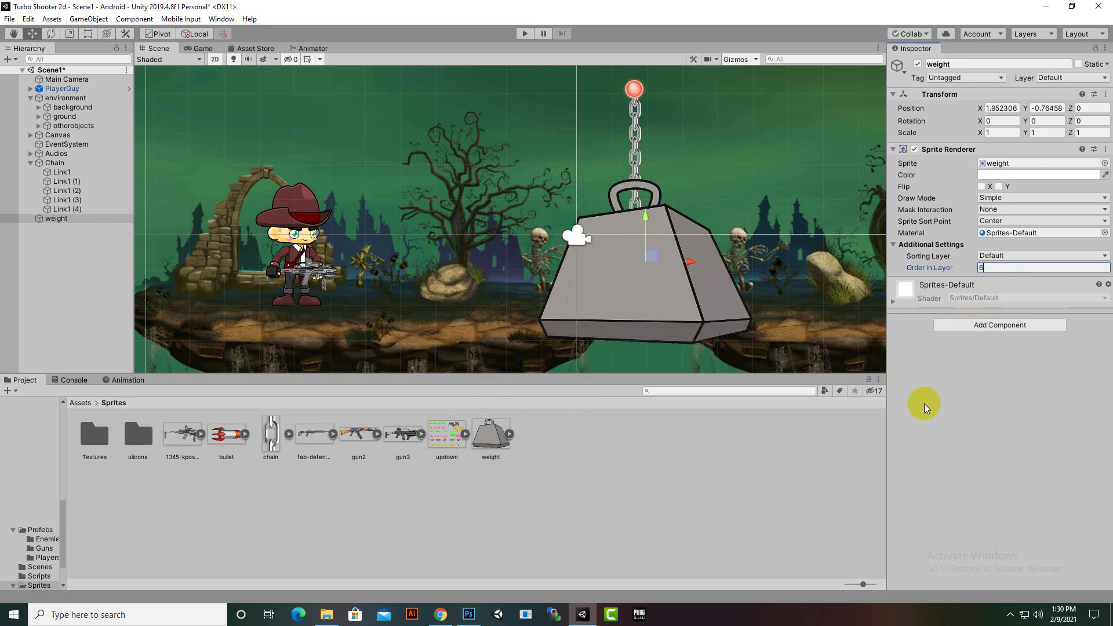
Set the Order in Layer of all five chain links, Link1 to Link1 (4), to 6.
{"action": "left_click", "coordinate": [61, 172]}
{"action": "left_click", "coordinate": [66, 209], "text": "shift"}
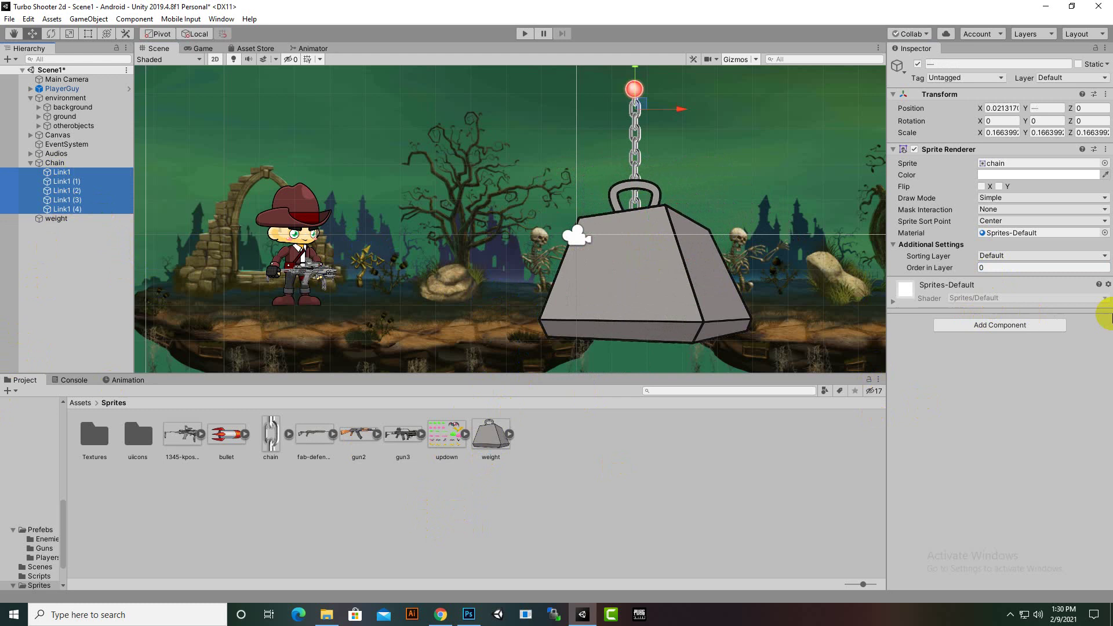
{"action": "left_click", "coordinate": [1027, 268]}
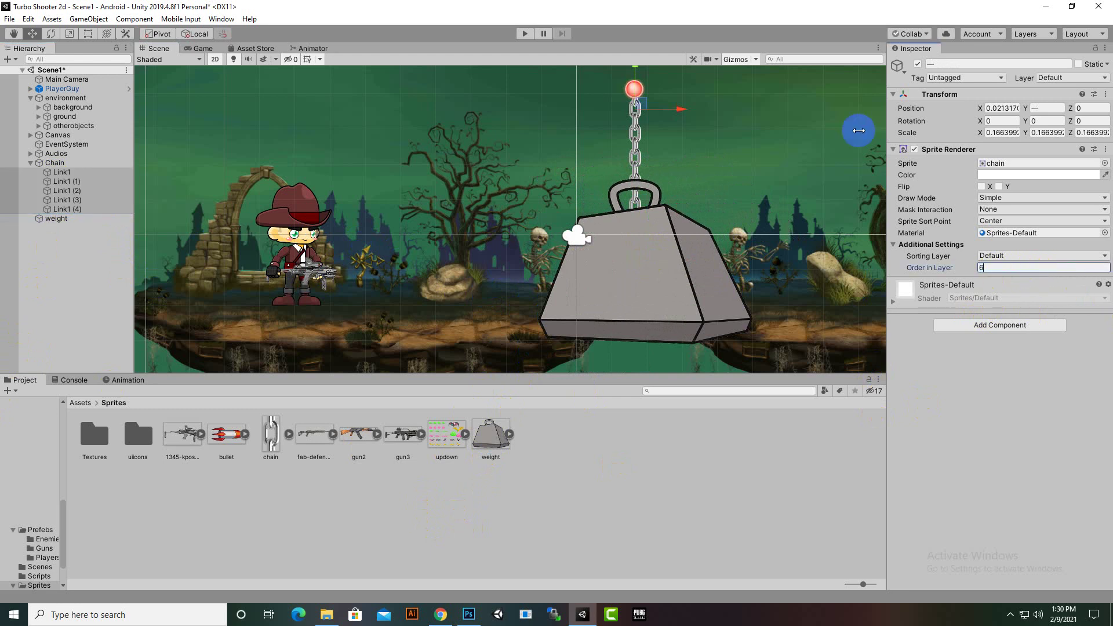
{"action": "left_click", "coordinate": [63, 164]}
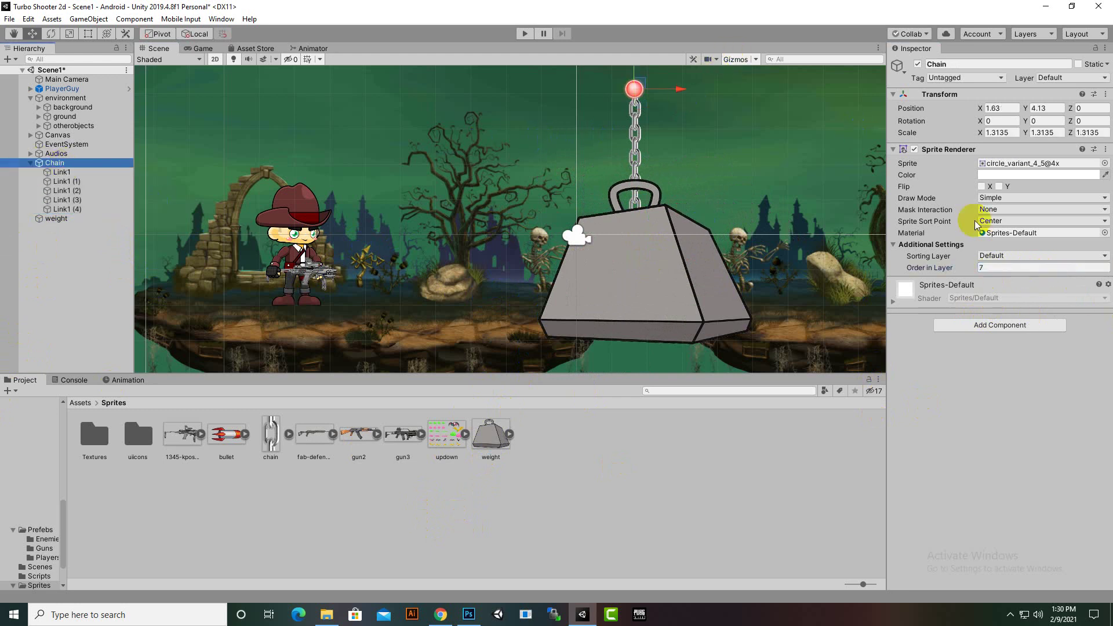
Make the weight object a child of Chain in the hierarchy.
{"action": "scroll", "coordinate": [639, 259], "scroll_direction": "up", "scroll_amount": 2}
{"action": "scroll", "coordinate": [637, 258], "scroll_direction": "down", "scroll_amount": 4}
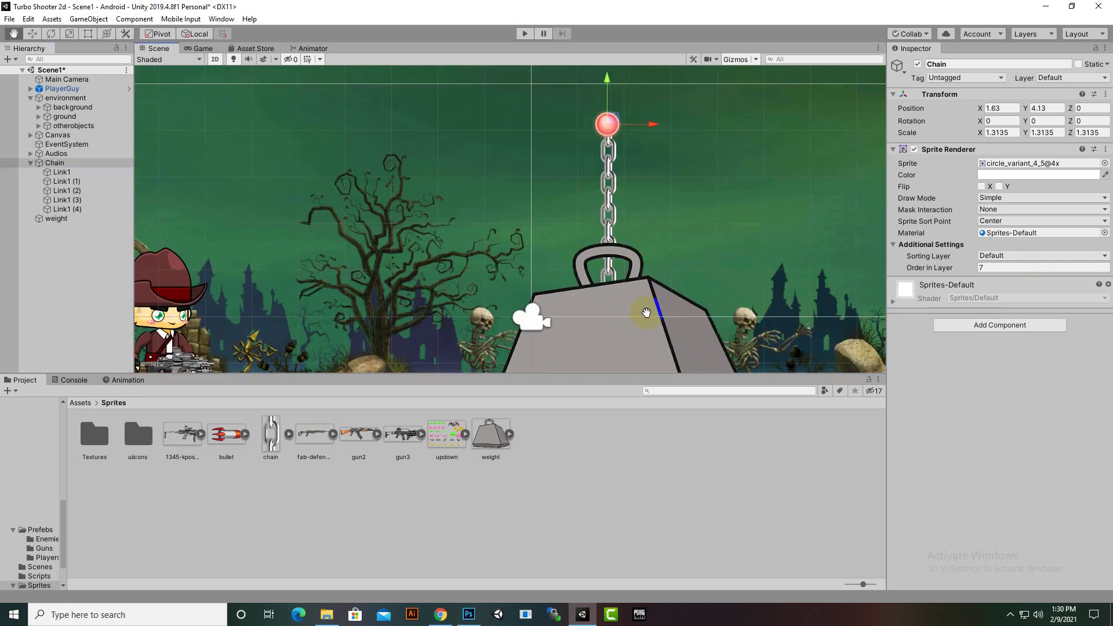
{"action": "scroll", "coordinate": [646, 227], "scroll_direction": "up", "scroll_amount": 3}
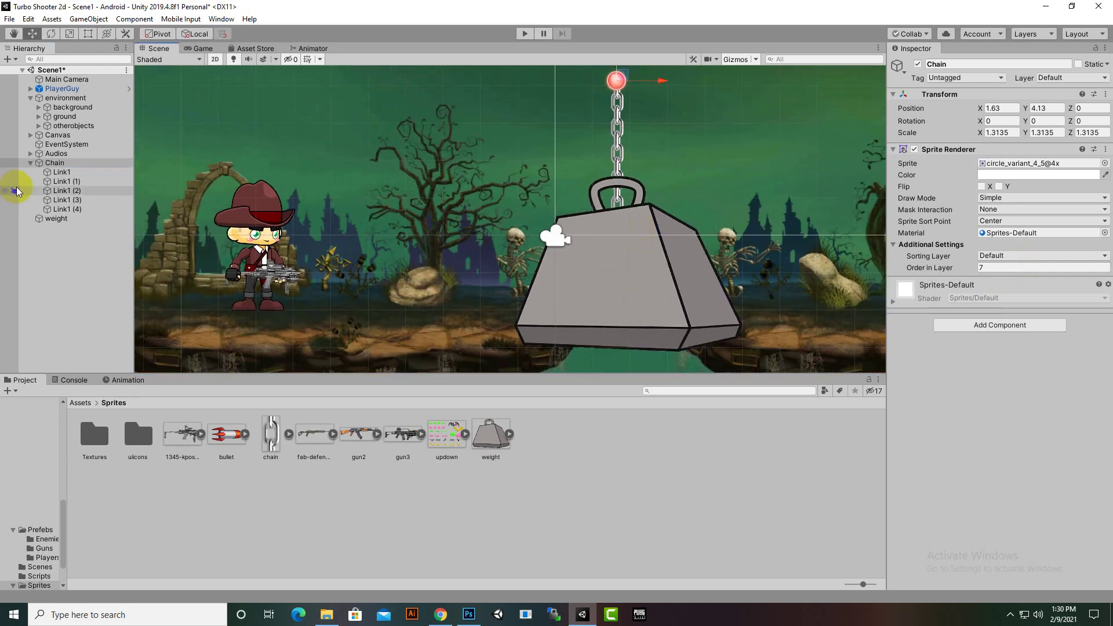
{"action": "left_click", "coordinate": [55, 218]}
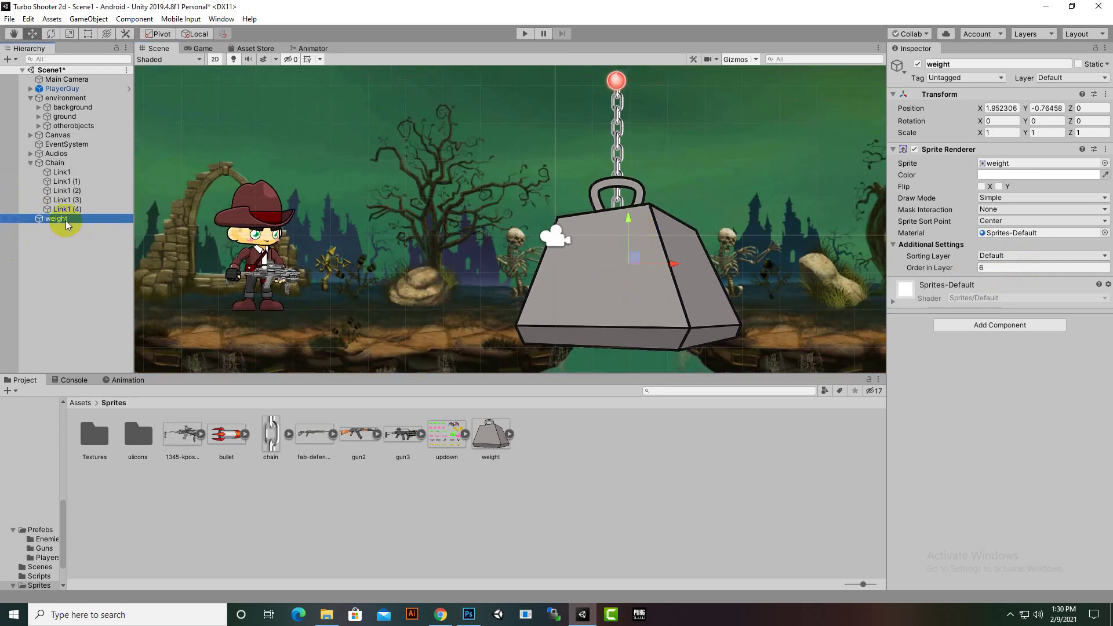
{"action": "left_click_drag", "start_coordinate": [66, 225], "coordinate": [61, 169]}
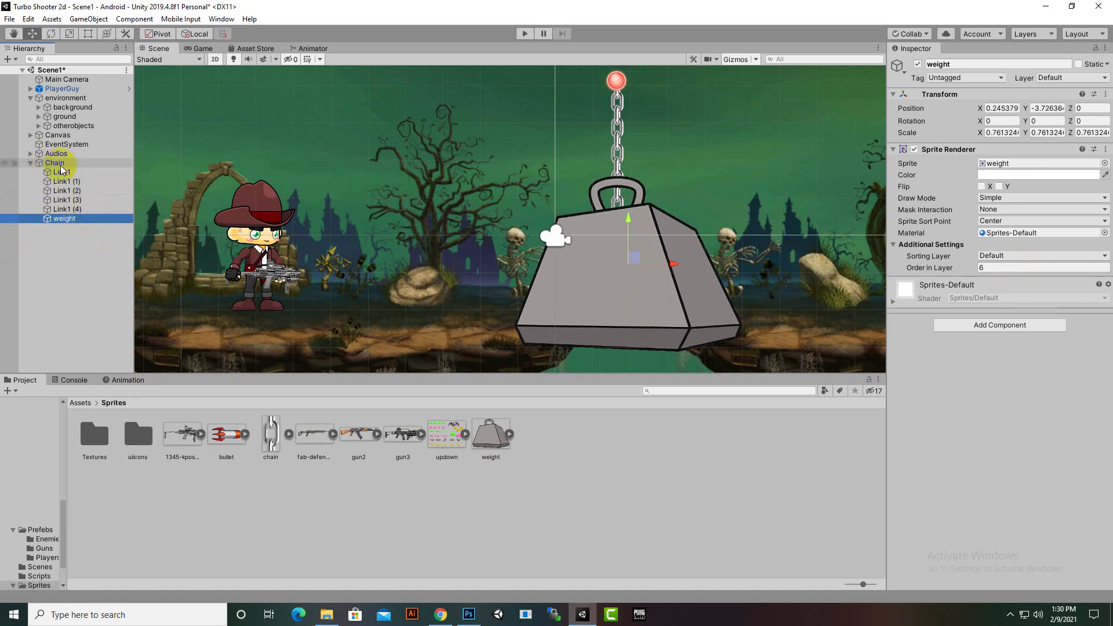
Rename Link1 (1) to Link2 and Link1 (2) to Link3.
{"action": "right_click", "coordinate": [64, 182]}
{"action": "left_click", "coordinate": [89, 219]}
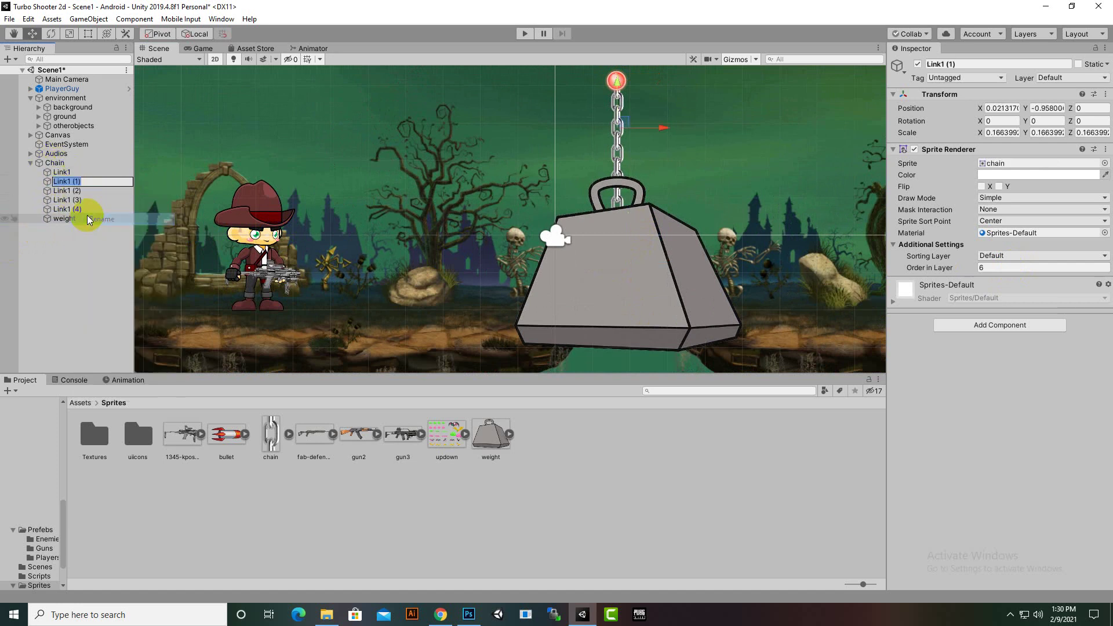
{"action": "left_click_drag", "start_coordinate": [69, 182], "coordinate": [84, 182]}
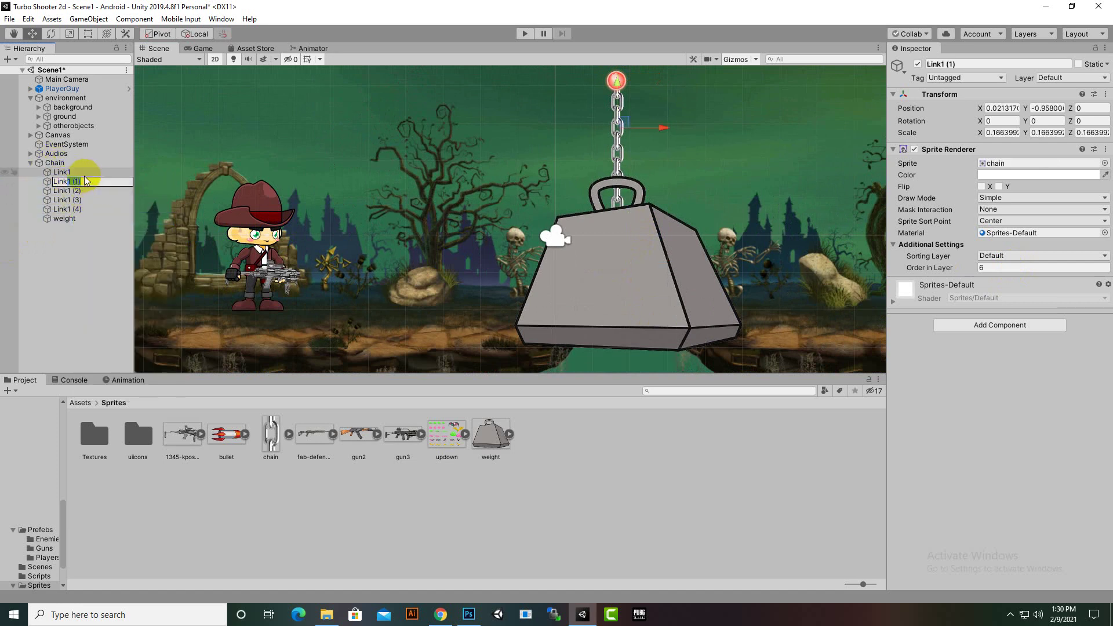
{"action": "type", "text": "2"}
{"action": "key", "text": "Return"}
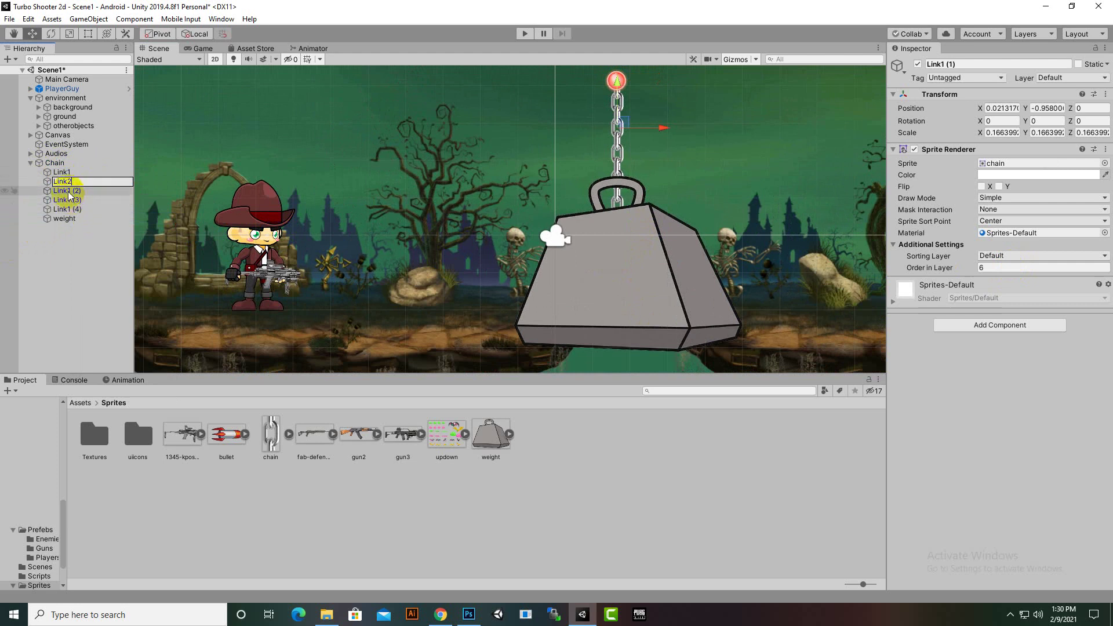
{"action": "right_click", "coordinate": [70, 190]}
{"action": "left_click", "coordinate": [92, 227]}
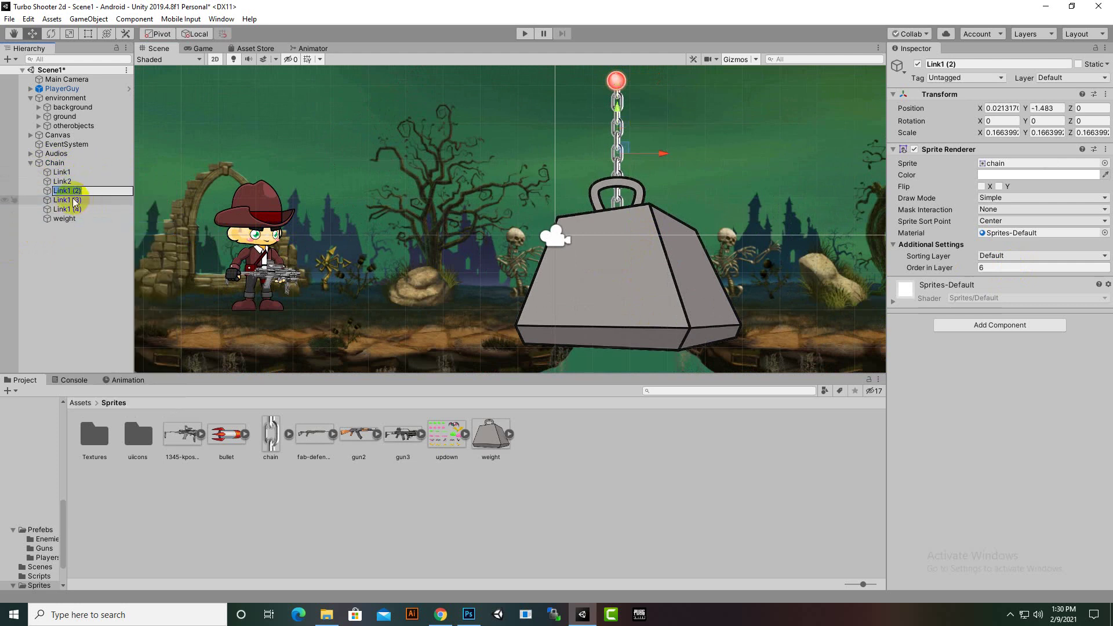
{"action": "left_click_drag", "start_coordinate": [68, 191], "coordinate": [120, 195]}
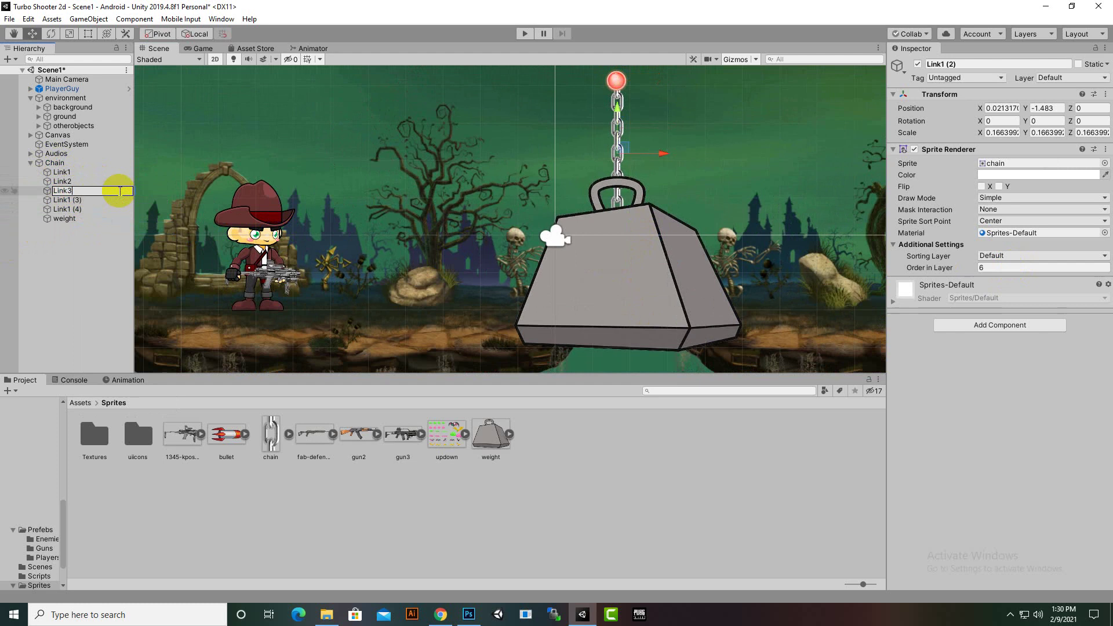
{"action": "key", "text": "Return"}
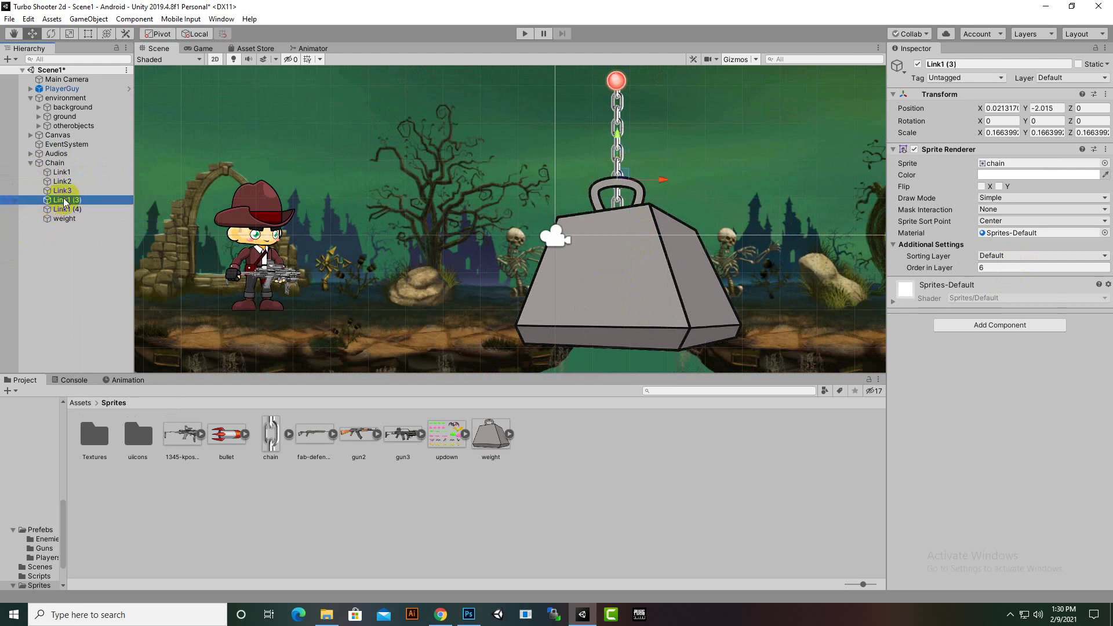
Rename Link1 (3) to Link4 and Link1 (4) to Link5.
{"action": "right_click", "coordinate": [76, 200]}
{"action": "left_click", "coordinate": [95, 238]}
{"action": "left_click_drag", "start_coordinate": [83, 203], "coordinate": [68, 204]}
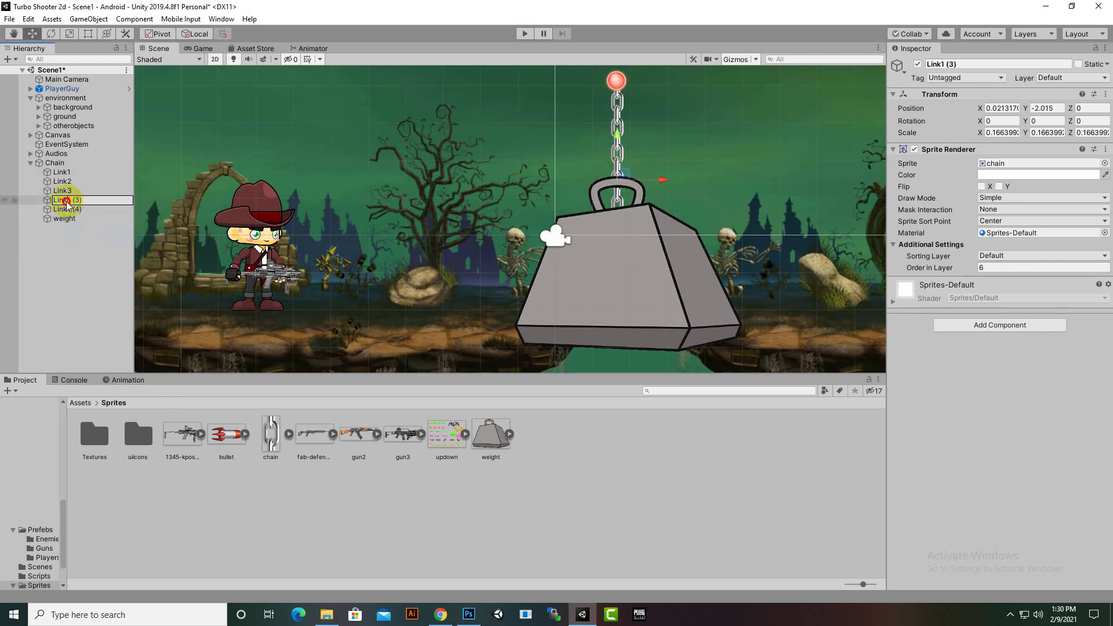
{"action": "type", "text": "4"}
{"action": "key", "text": "Return"}
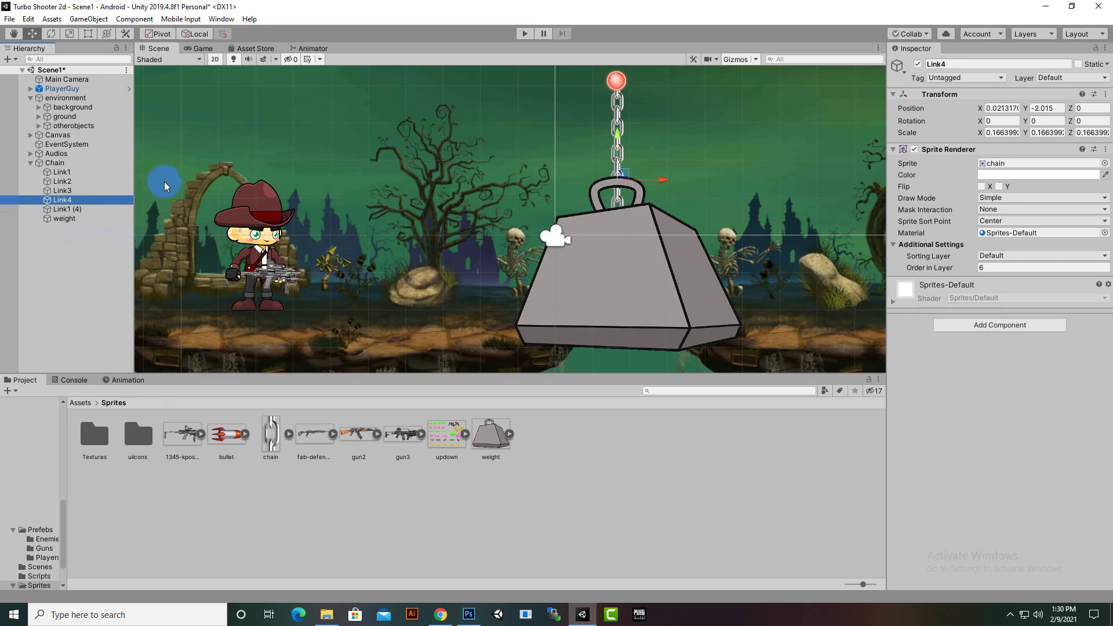
{"action": "right_click", "coordinate": [72, 208]}
{"action": "left_click", "coordinate": [92, 244]}
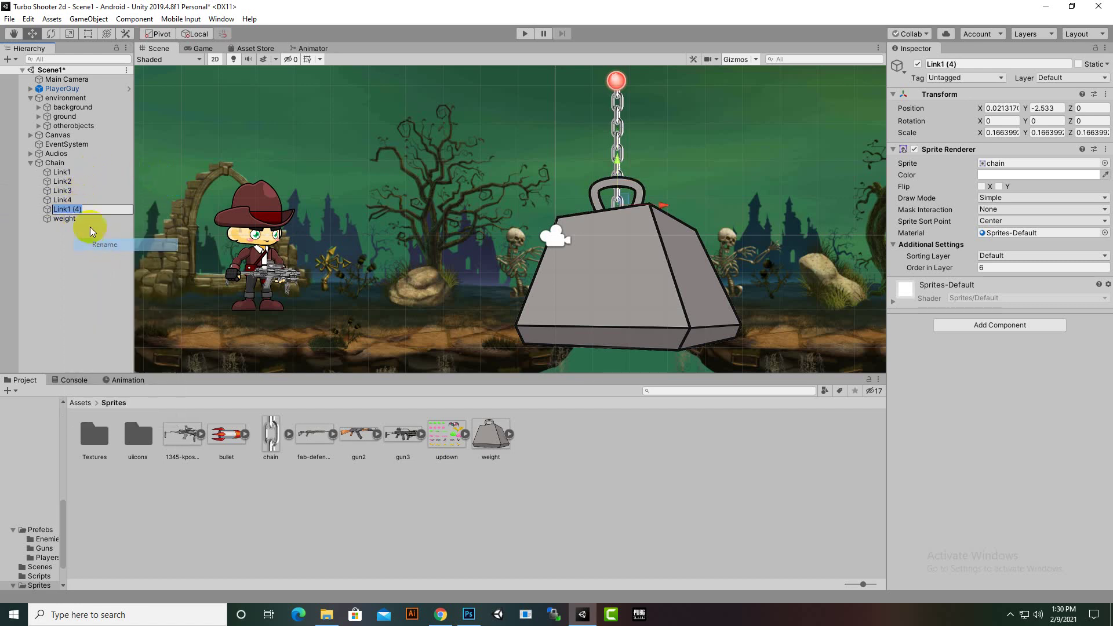
{"action": "left_click_drag", "start_coordinate": [61, 208], "coordinate": [147, 212]}
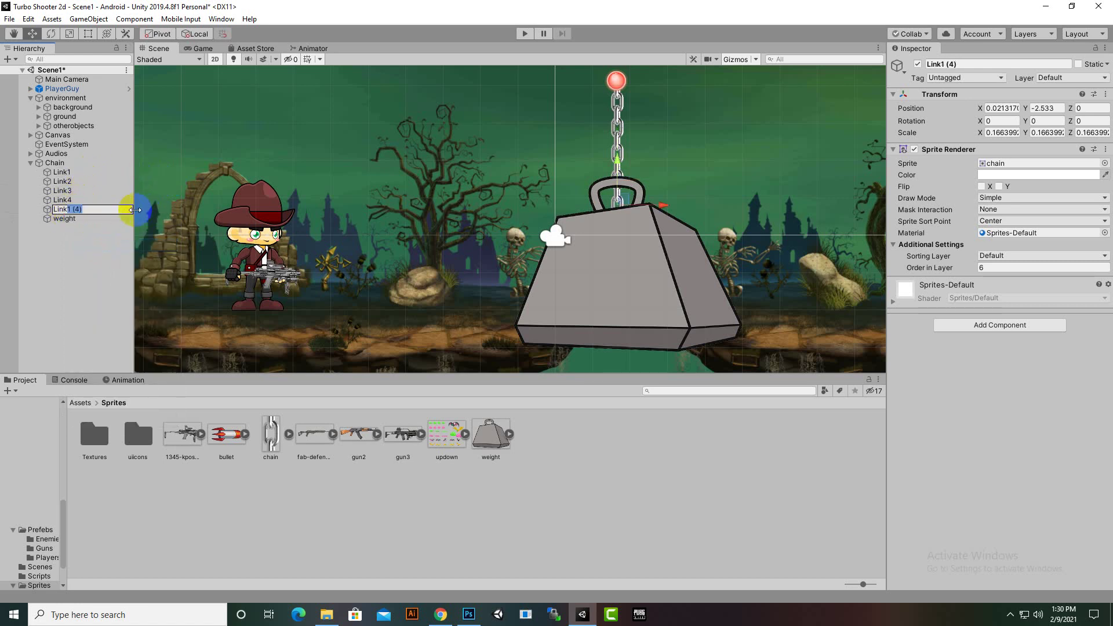
{"action": "type", "text": "5"}
{"action": "key", "text": "Return"}
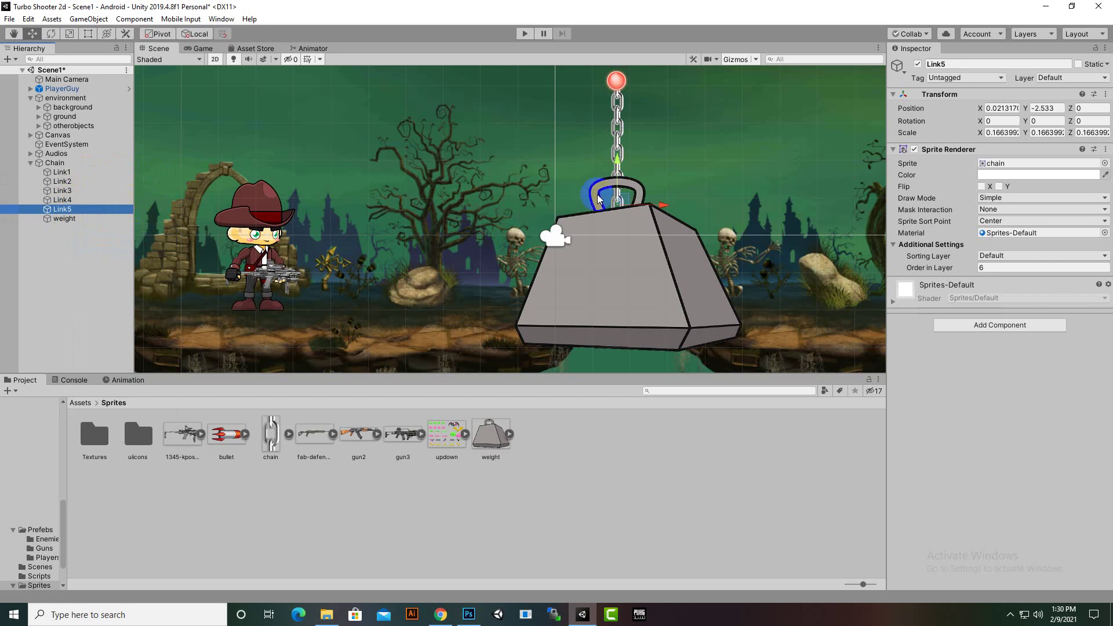
Scale the weight down uniformly to about 0.16 so its size suits the chain.
{"action": "left_click", "coordinate": [73, 218]}
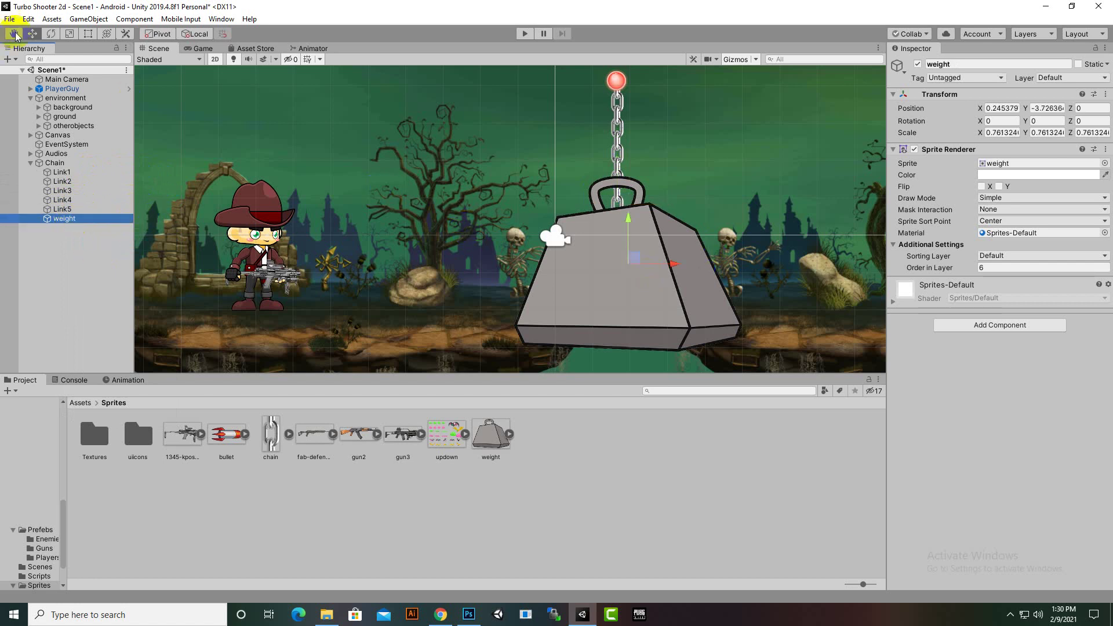
{"action": "left_click", "coordinate": [69, 34]}
{"action": "left_click_drag", "start_coordinate": [631, 267], "coordinate": [629, 311]}
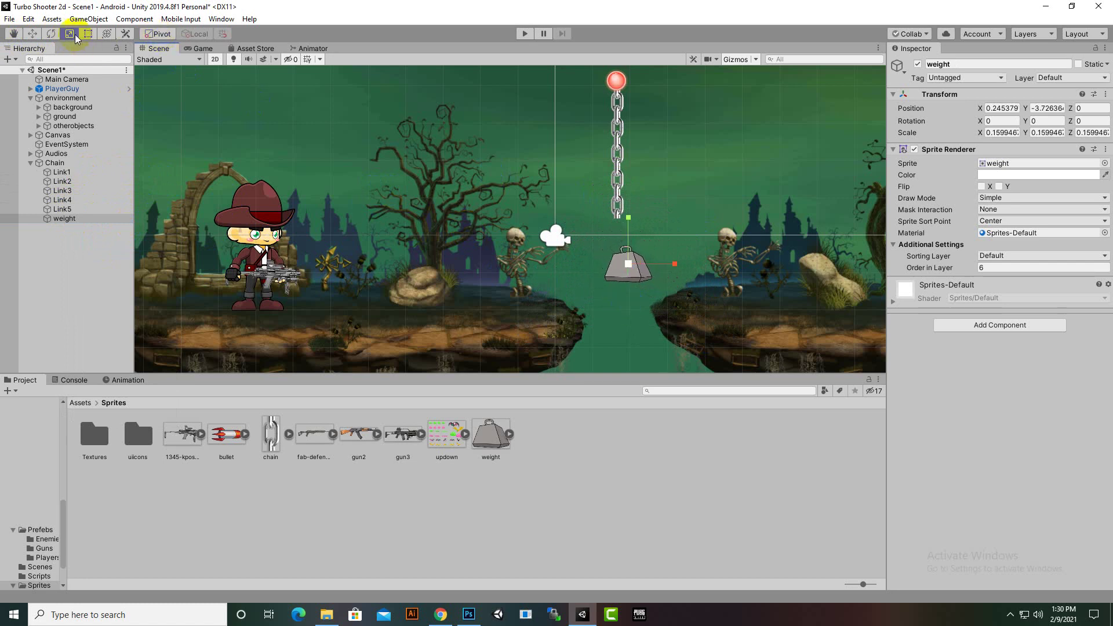
Move the weight up to about Y -3.098 and across to X 0.076 so its handle meets the chain's lowest link.
{"action": "left_click", "coordinate": [33, 34]}
{"action": "scroll", "coordinate": [739, 197], "scroll_direction": "up", "scroll_amount": 2}
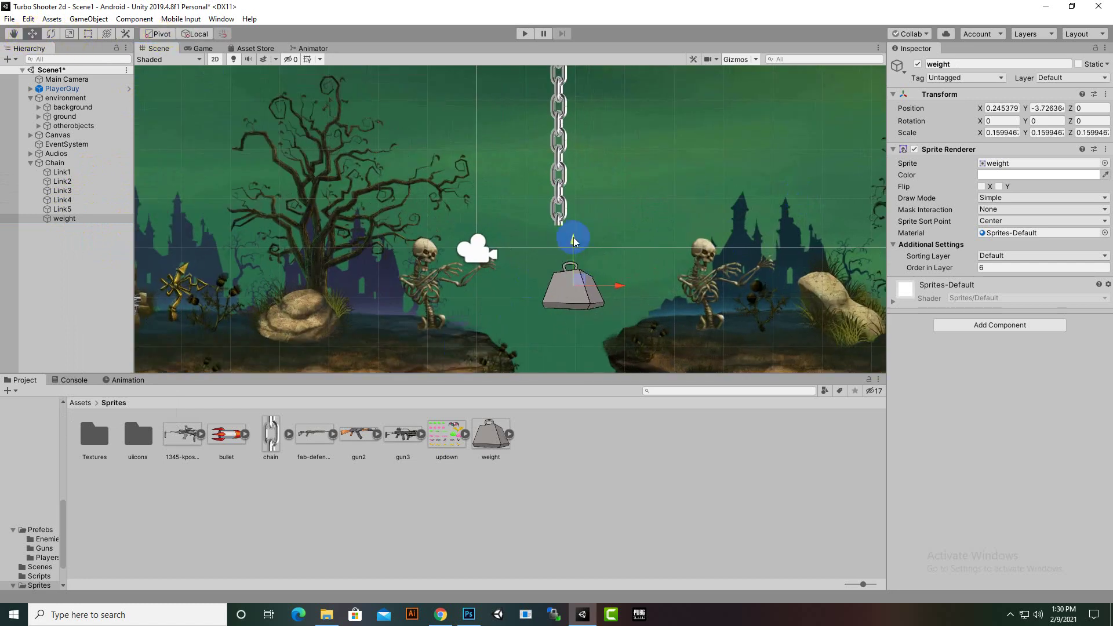
{"action": "left_click_drag", "start_coordinate": [573, 237], "coordinate": [574, 186]}
{"action": "scroll", "coordinate": [613, 255], "scroll_direction": "up", "scroll_amount": 2}
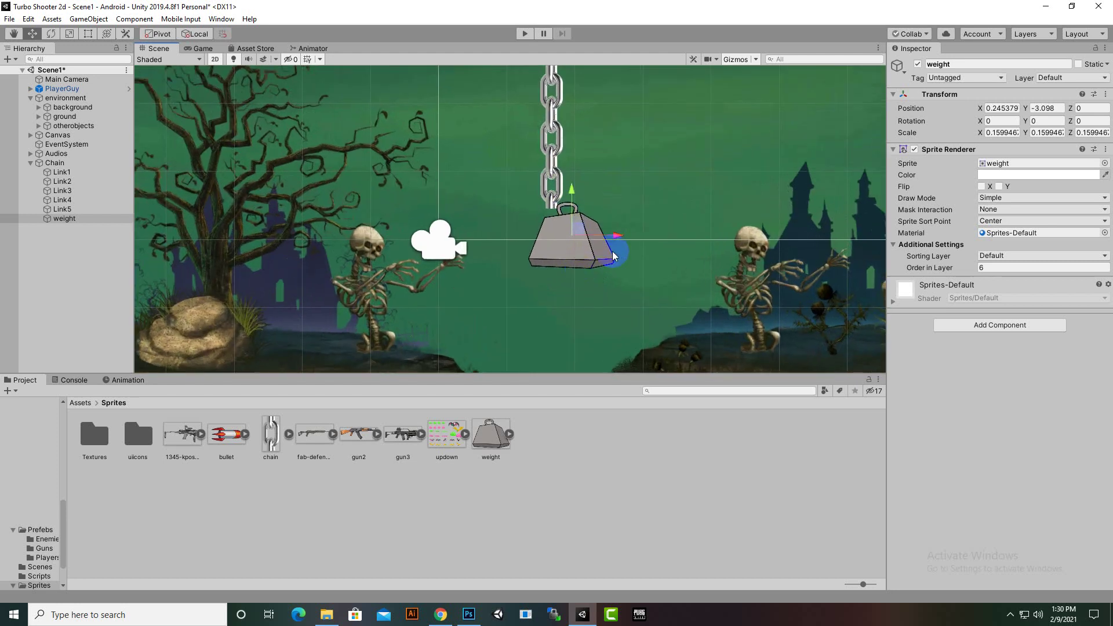
{"action": "left_click_drag", "start_coordinate": [618, 236], "coordinate": [603, 244]}
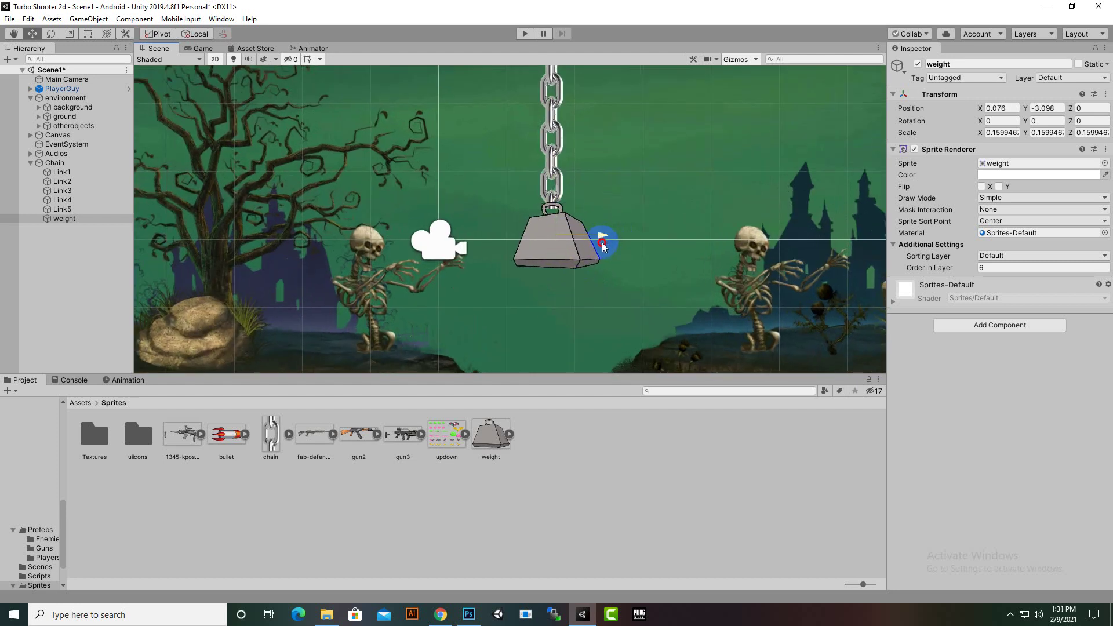
Set the weight's Order in Layer to 5 so it is drawn behind the chain links.
{"action": "scroll", "coordinate": [558, 261], "scroll_direction": "up", "scroll_amount": 3}
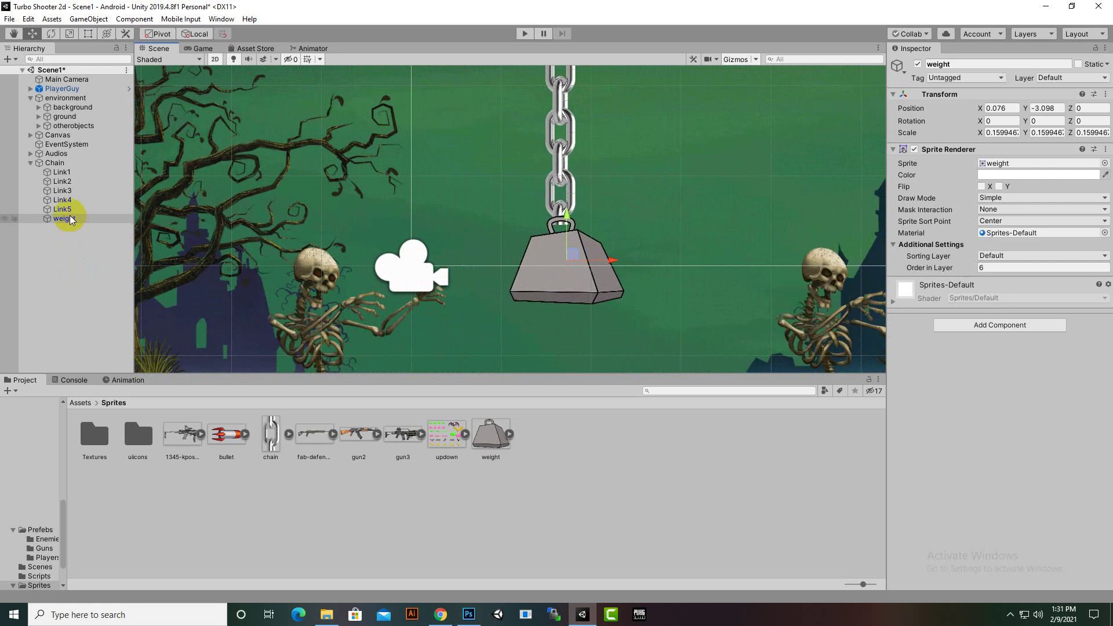
{"action": "left_click", "coordinate": [984, 267]}
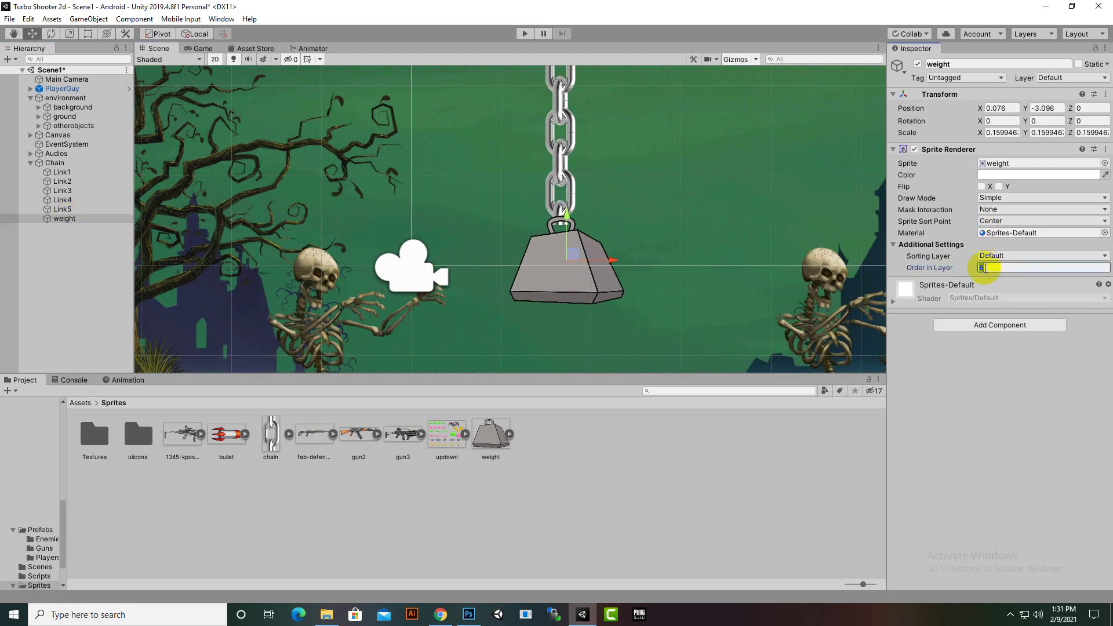
{"action": "scroll", "coordinate": [553, 232], "scroll_direction": "up", "scroll_amount": 4}
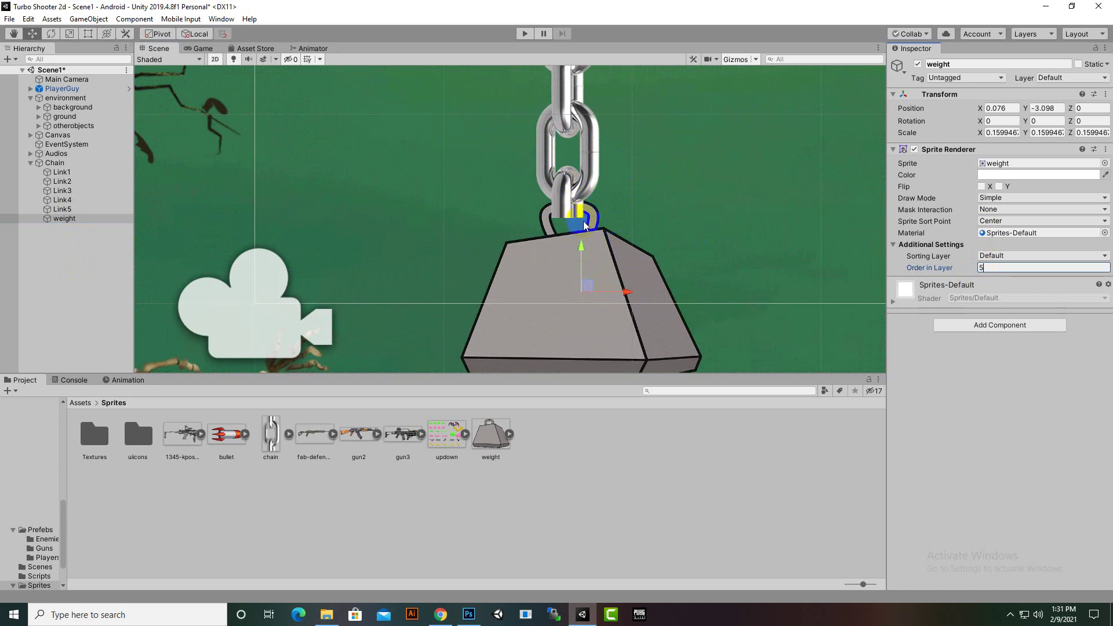
{"action": "scroll", "coordinate": [585, 222], "scroll_direction": "down", "scroll_amount": 2}
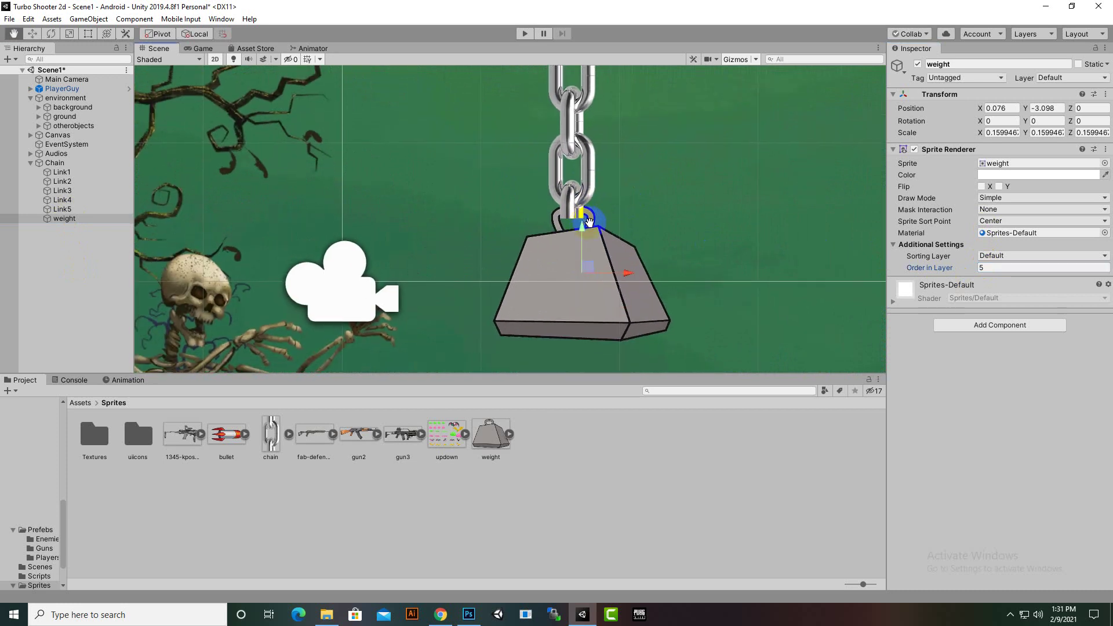
{"action": "middle_click_drag", "start_coordinate": [585, 222], "coordinate": [592, 250]}
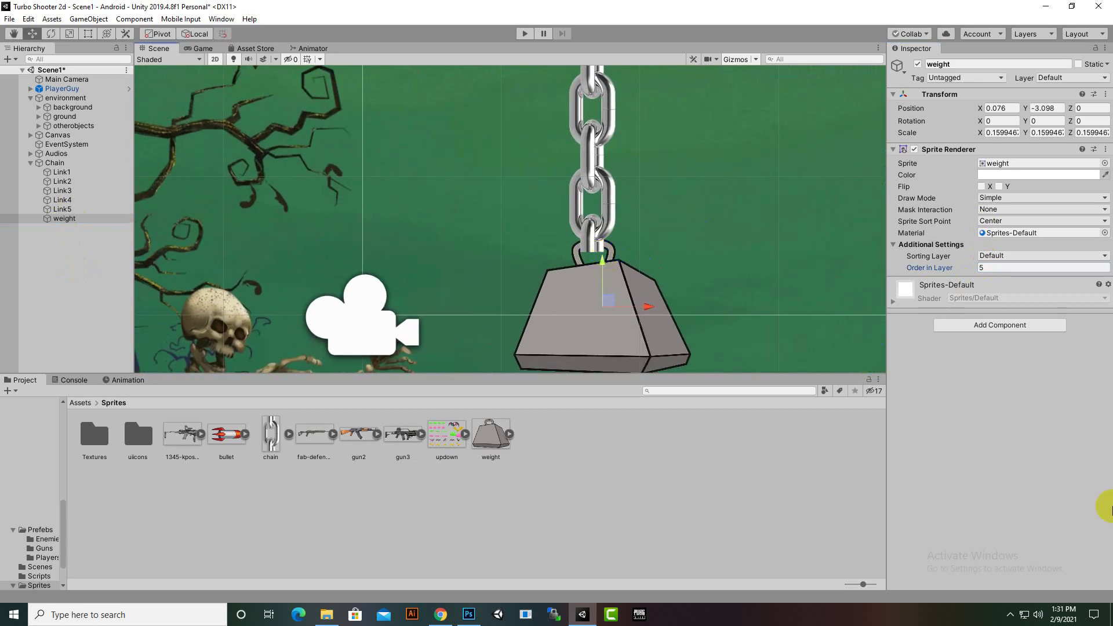
Add a Rigidbody 2D component to the Chain anchor and set its Body Type to Static.
{"action": "scroll", "coordinate": [699, 284], "scroll_direction": "down", "scroll_amount": 6}
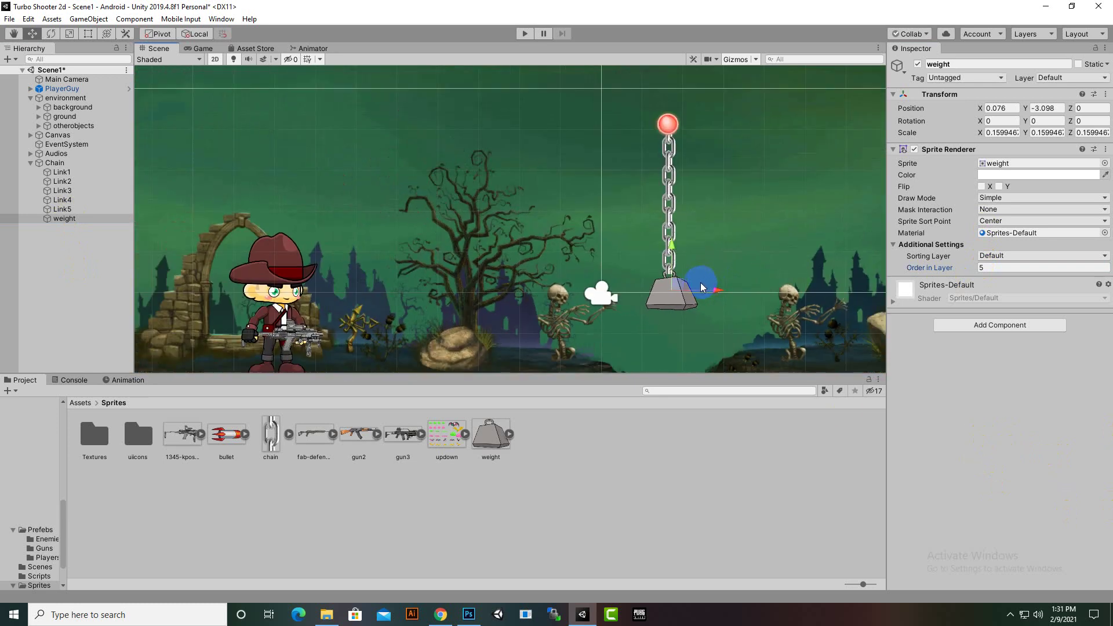
{"action": "scroll", "coordinate": [655, 181], "scroll_direction": "up", "scroll_amount": 2}
{"action": "middle_click_drag", "start_coordinate": [656, 186], "coordinate": [697, 245]}
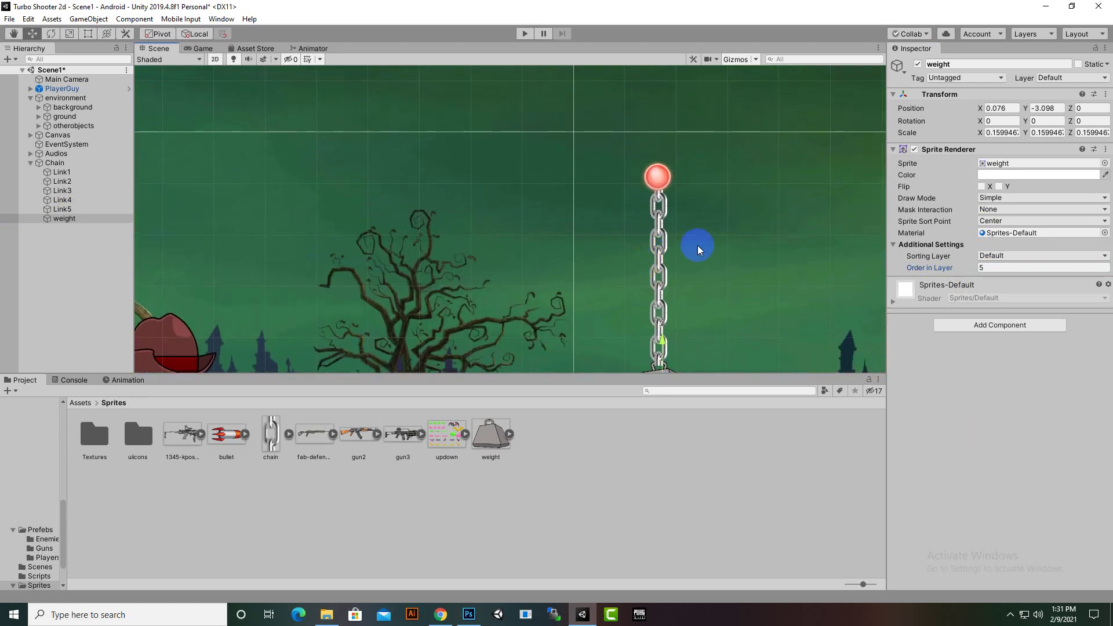
{"action": "left_click", "coordinate": [74, 164]}
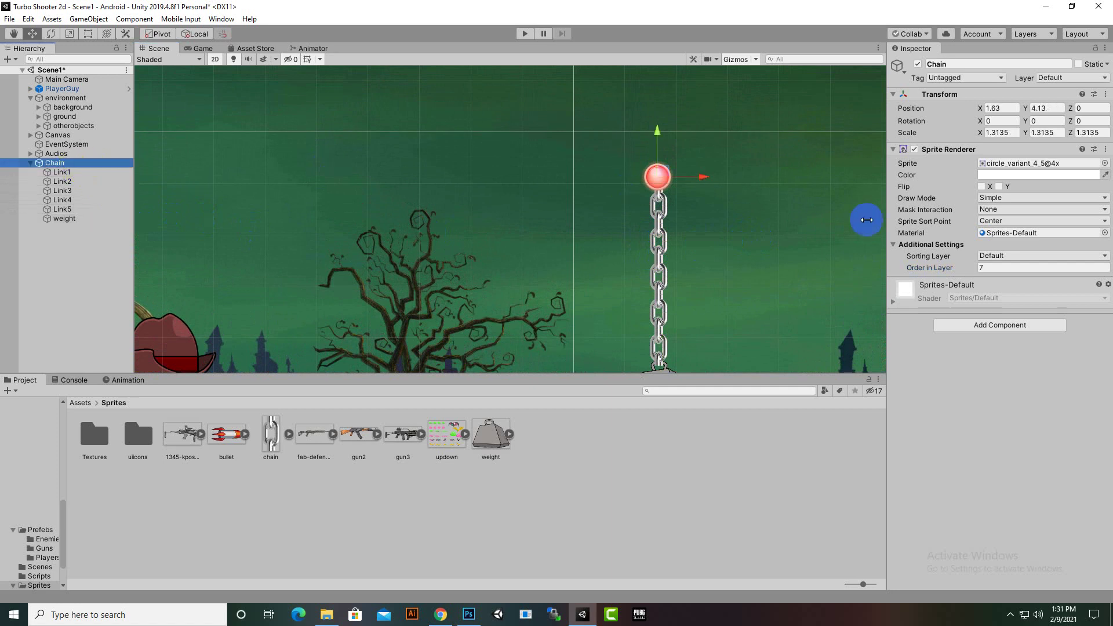
{"action": "left_click", "coordinate": [1009, 328]}
{"action": "type", "text": "r"}
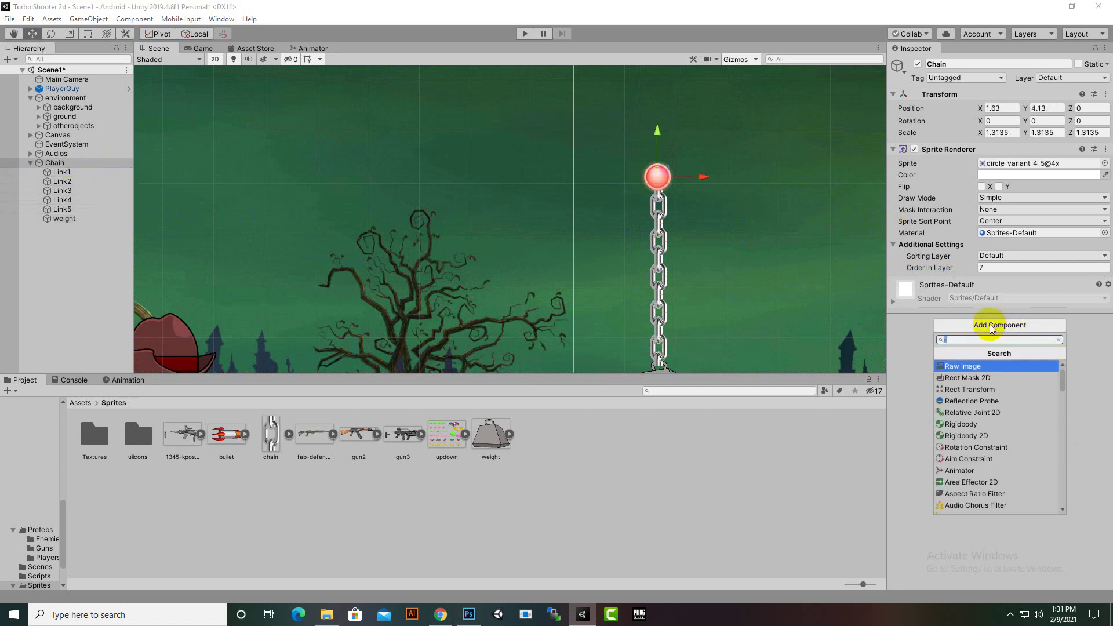
{"action": "left_click", "coordinate": [966, 435]}
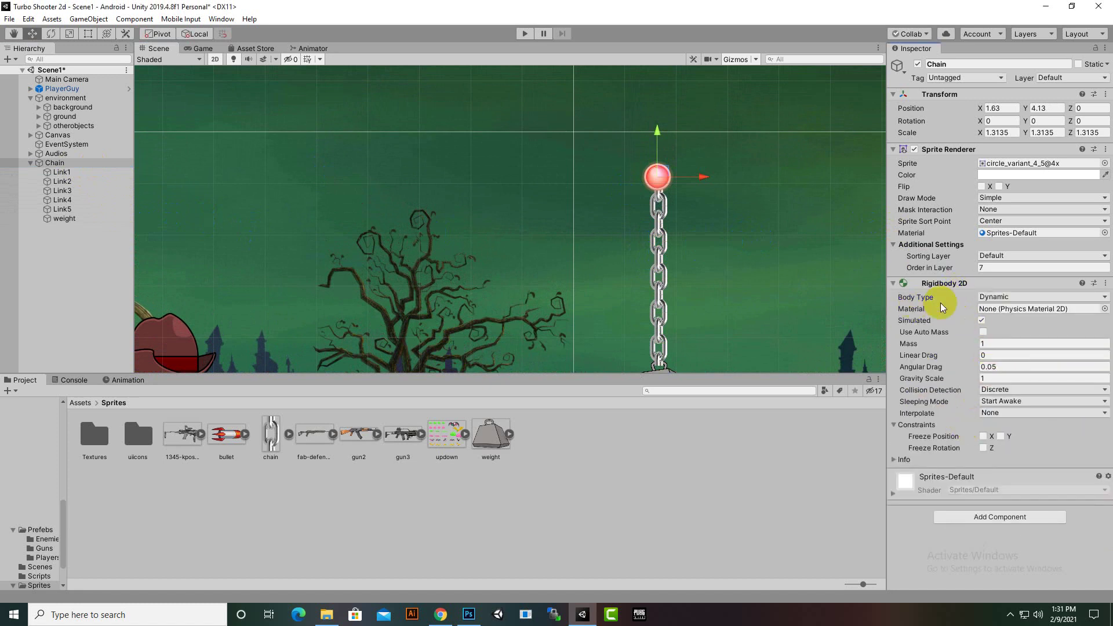
{"action": "left_click", "coordinate": [1011, 297]}
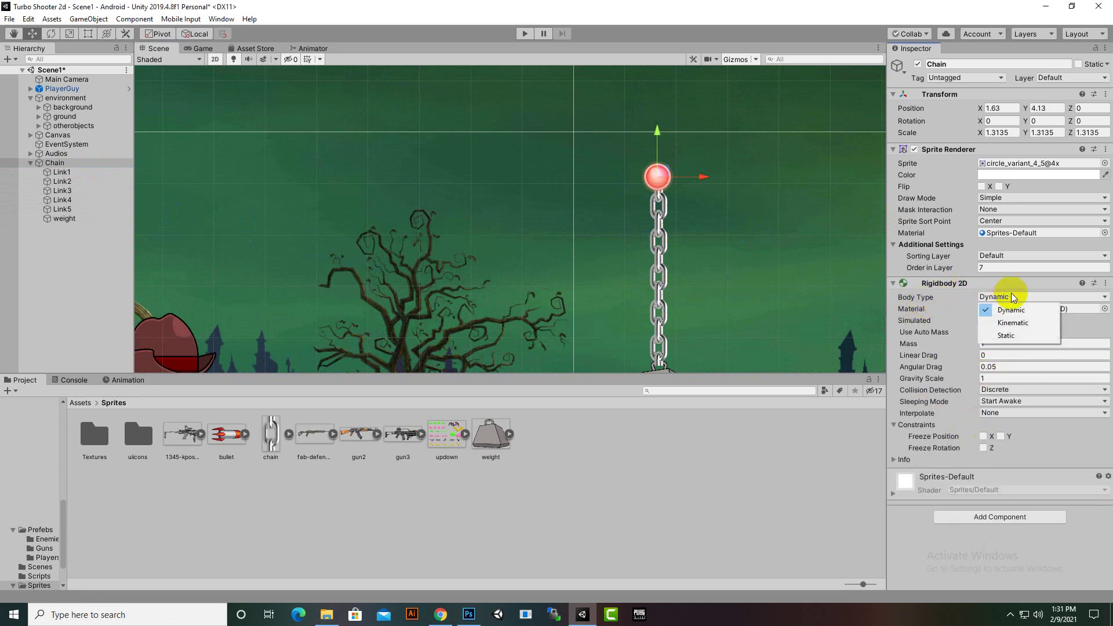
{"action": "left_click", "coordinate": [1013, 335]}
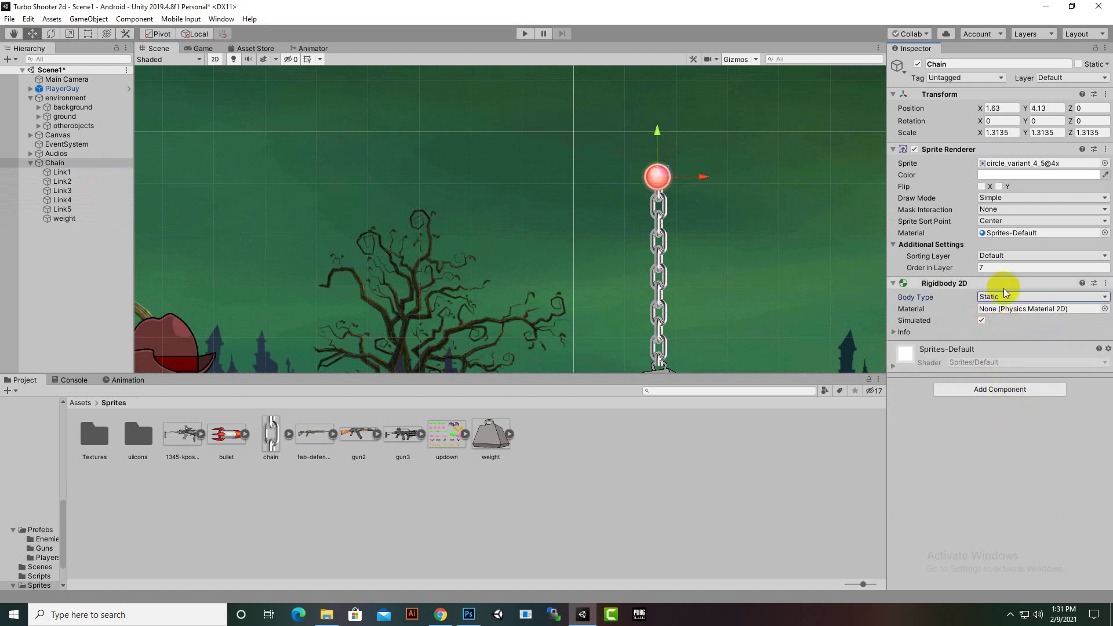
{"action": "left_click", "coordinate": [630, 229]}
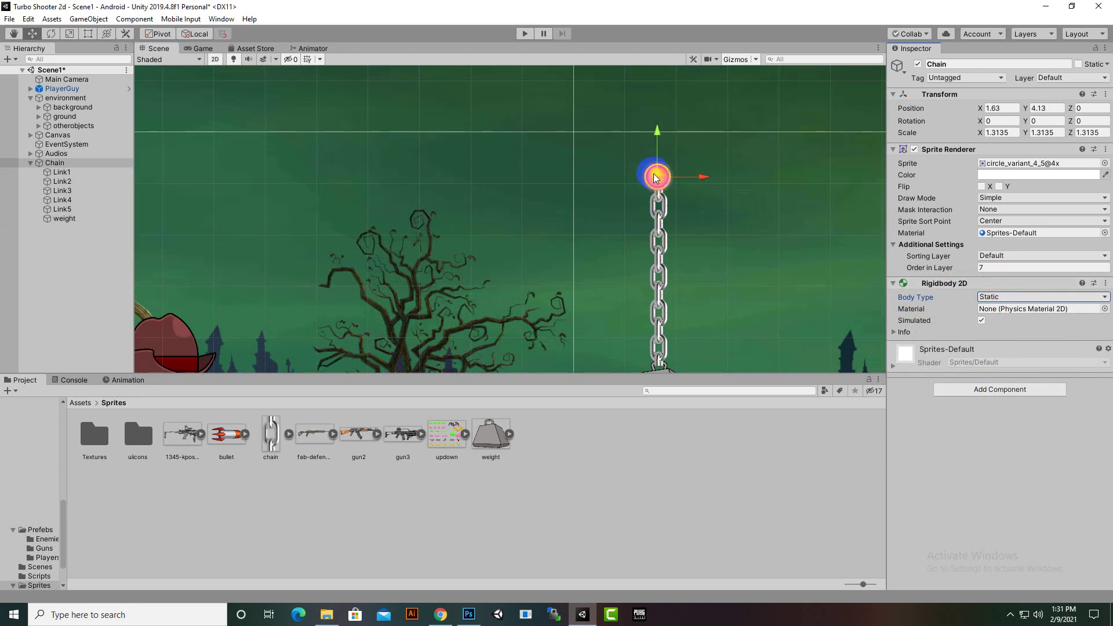
Add a Distance Joint 2D component to the Chain anchor.
{"action": "left_click", "coordinate": [1024, 389]}
{"action": "type", "text": "r"}
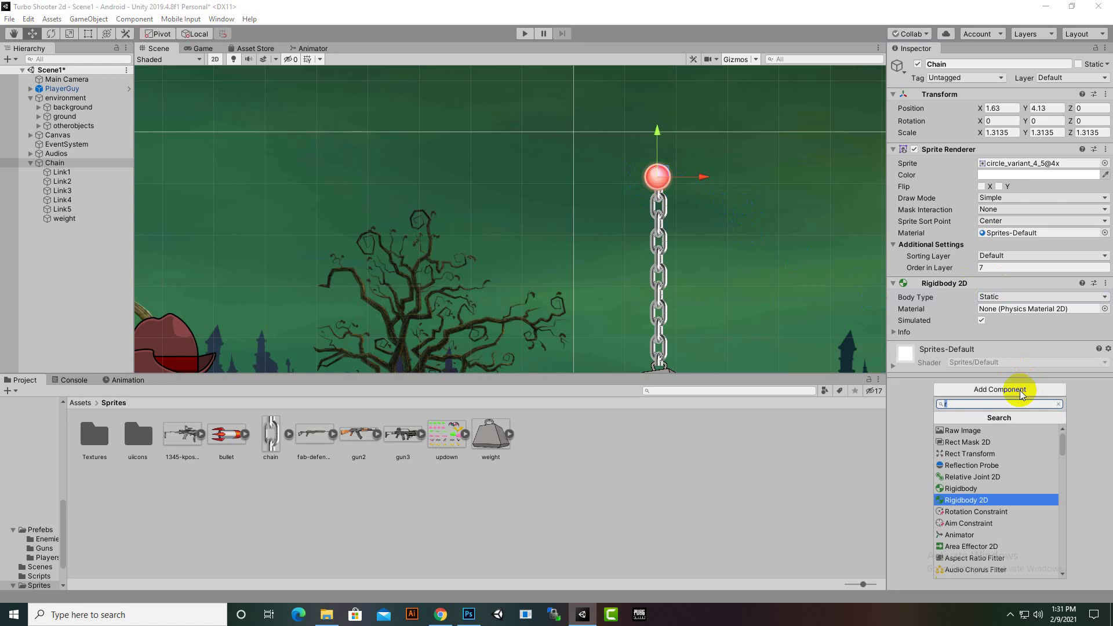
{"action": "type", "text": "di"}
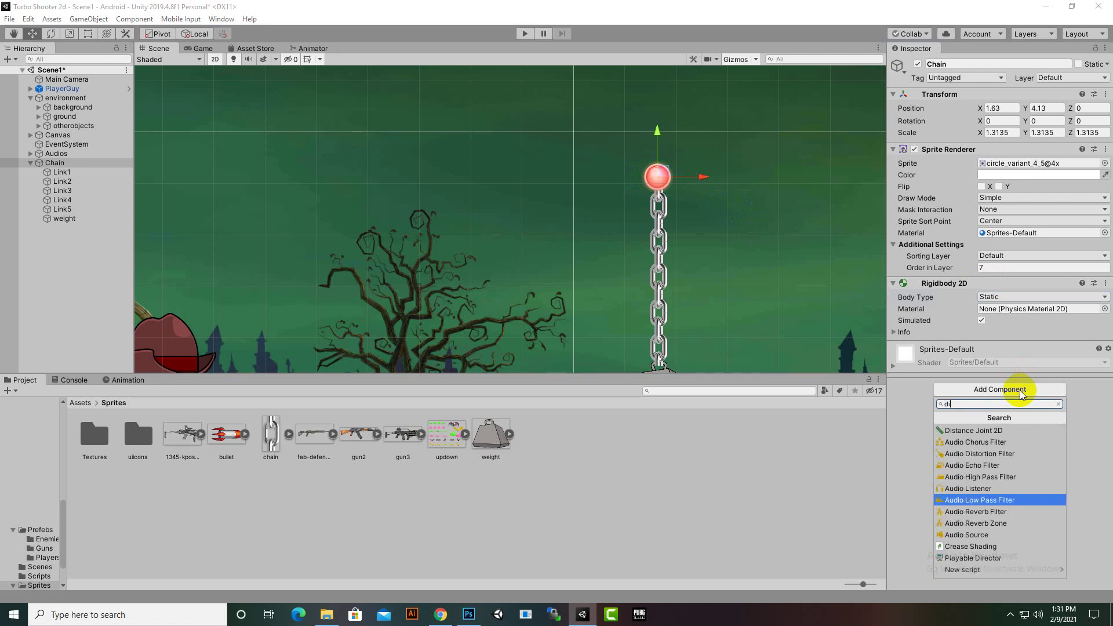
{"action": "left_click", "coordinate": [997, 432]}
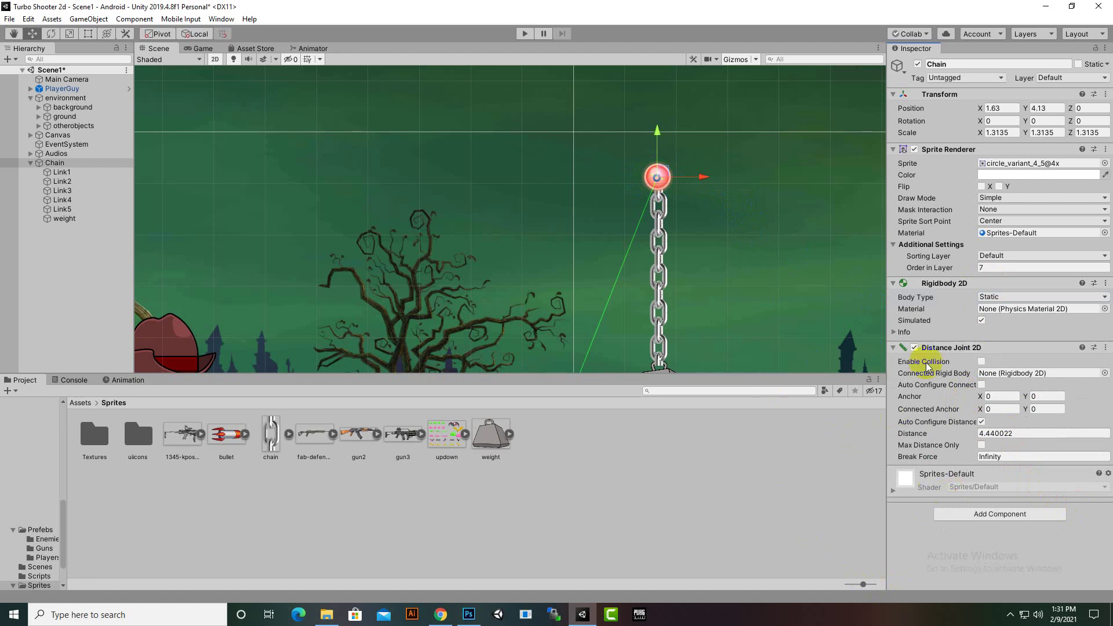
Add a Rigidbody 2D component to the weight object.
{"action": "scroll", "coordinate": [720, 273], "scroll_direction": "down", "scroll_amount": 3}
{"action": "middle_click_drag", "start_coordinate": [733, 261], "coordinate": [707, 149]}
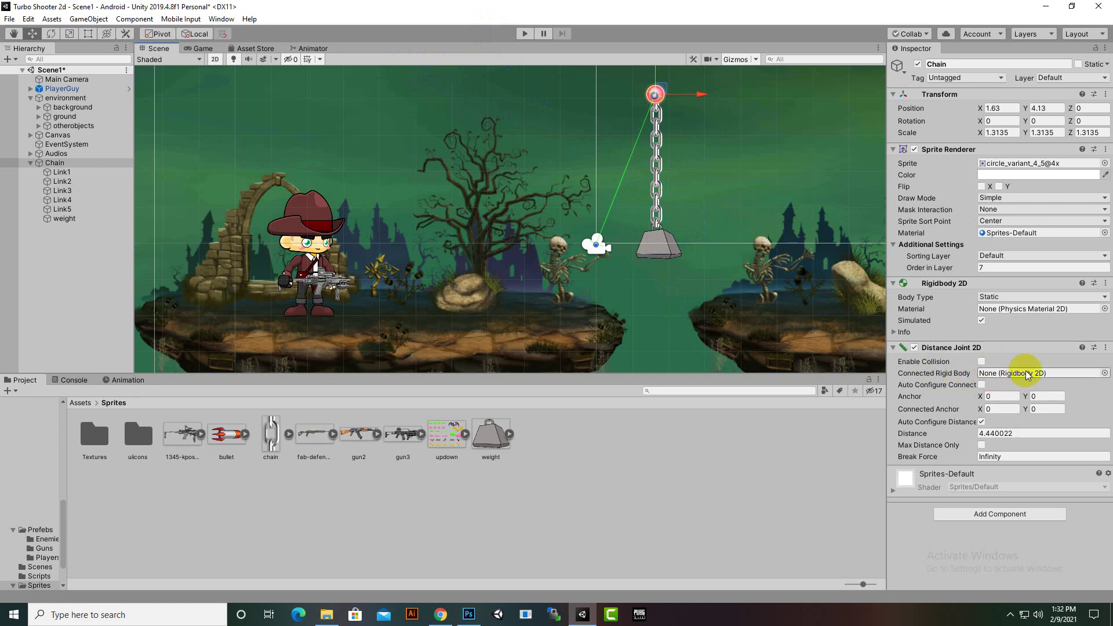
{"action": "left_click", "coordinate": [653, 96]}
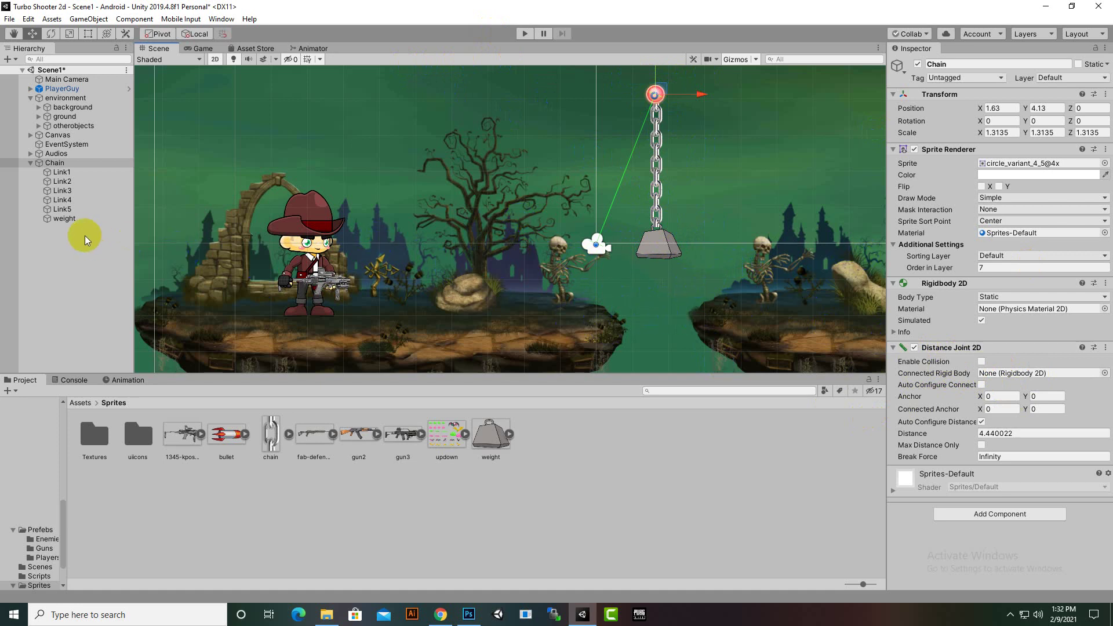
{"action": "left_click", "coordinate": [69, 219]}
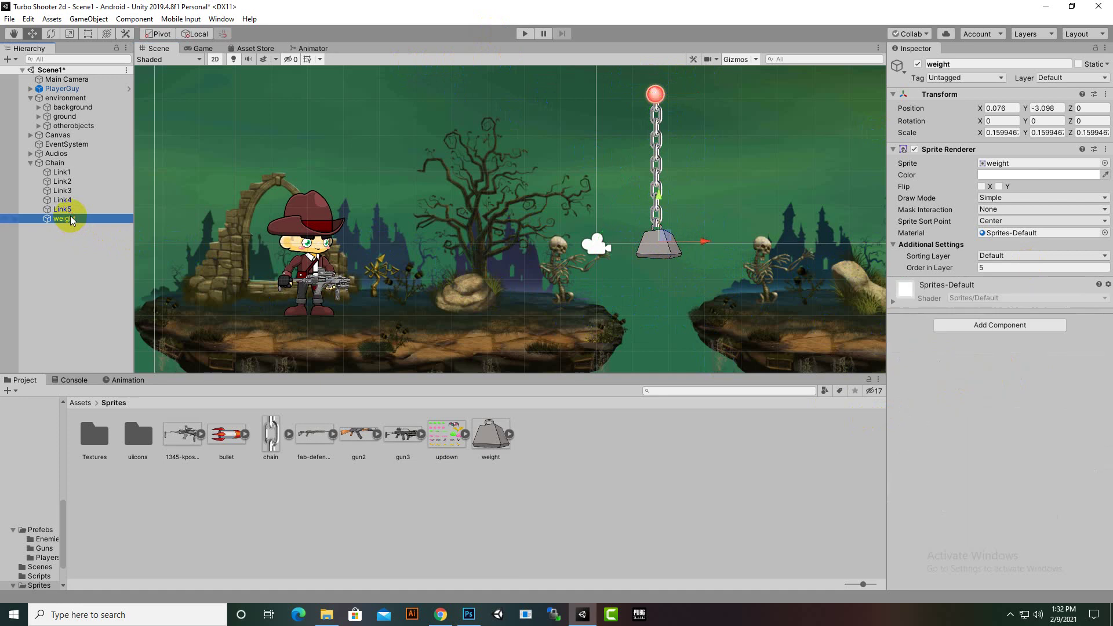
{"action": "left_click", "coordinate": [1054, 323]}
{"action": "type", "text": "r"}
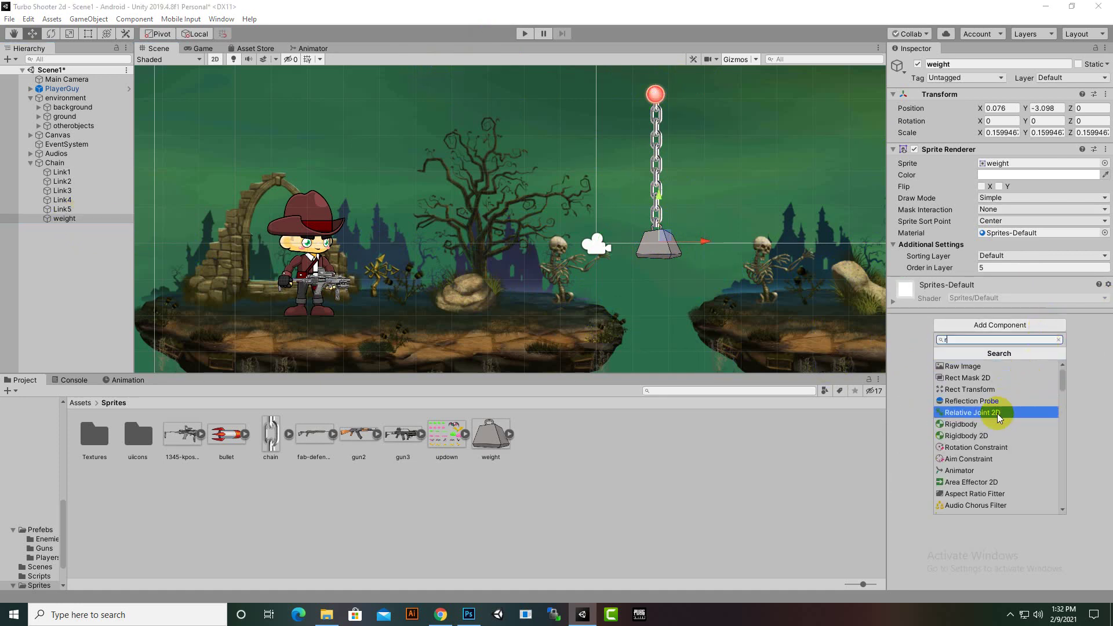
{"action": "left_click", "coordinate": [989, 435]}
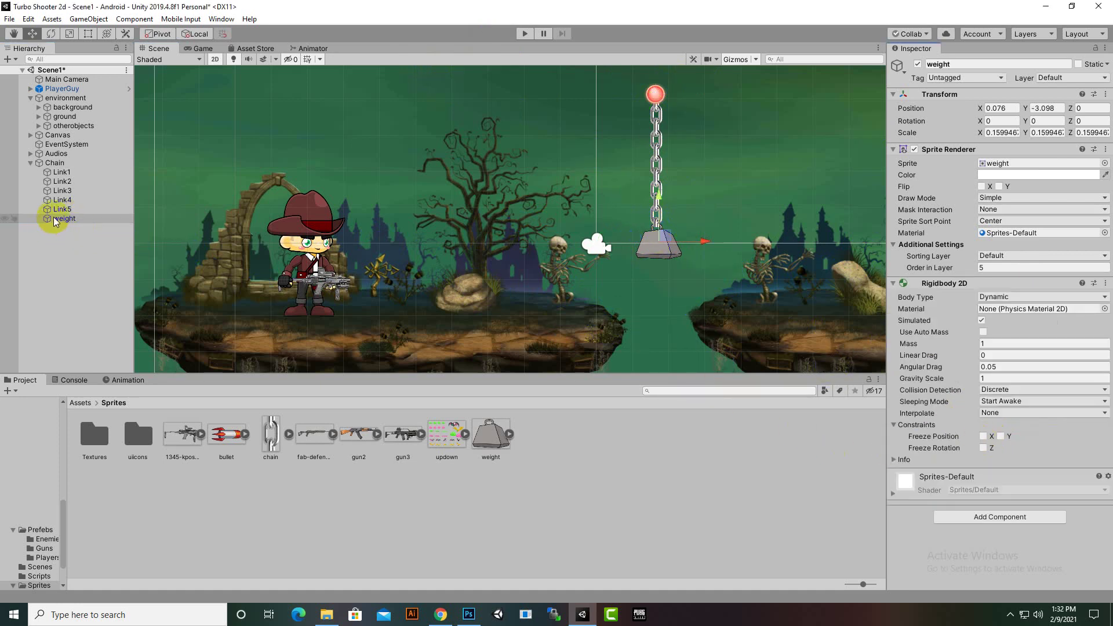
Assign the weight as the Connected Rigid Body of the Chain anchor's Distance Joint 2D.
{"action": "left_click", "coordinate": [55, 162]}
{"action": "left_click", "coordinate": [64, 219]}
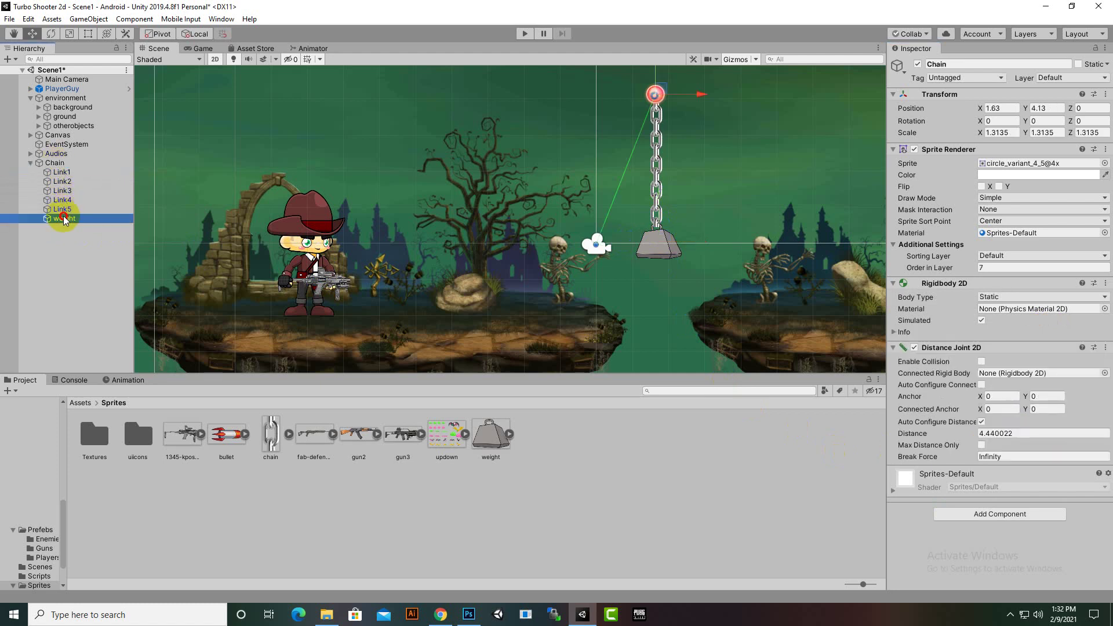
{"action": "left_click_drag", "start_coordinate": [64, 219], "coordinate": [990, 374]}
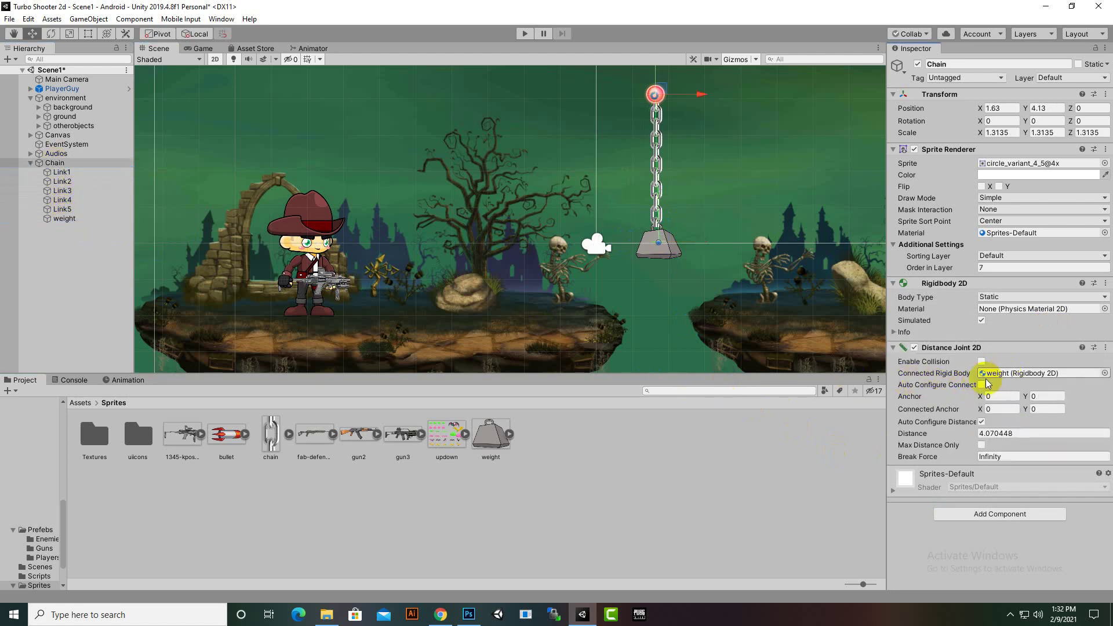
Play-test the scene, walking the player back and forth near the hanging weight to check its behaviour, and stop the game.
{"action": "left_click", "coordinate": [531, 35]}
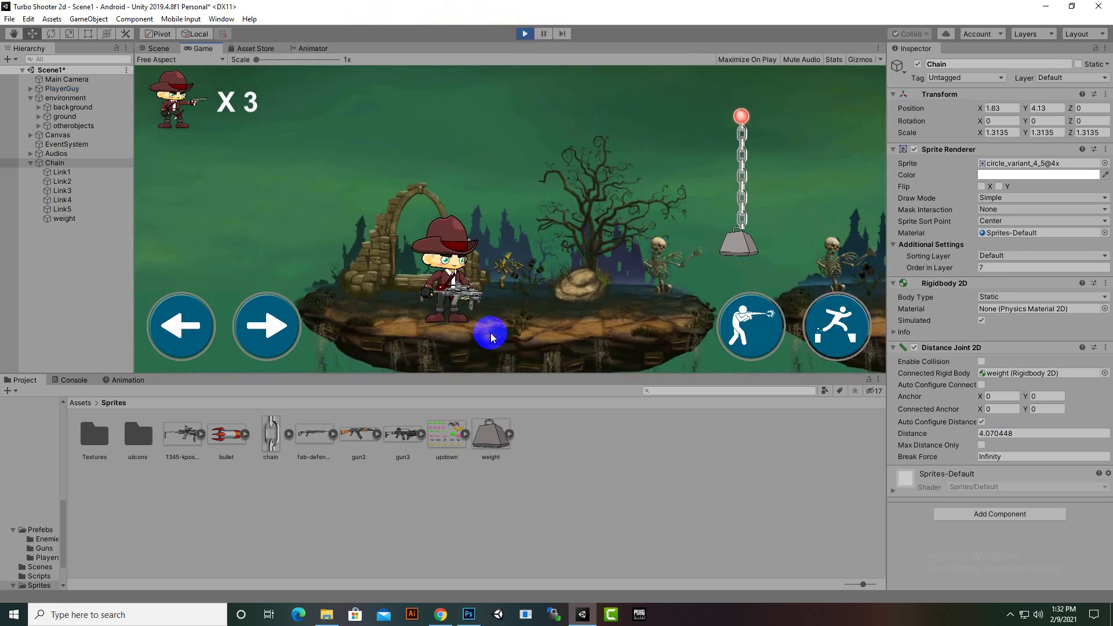
{"action": "left_click", "coordinate": [277, 329]}
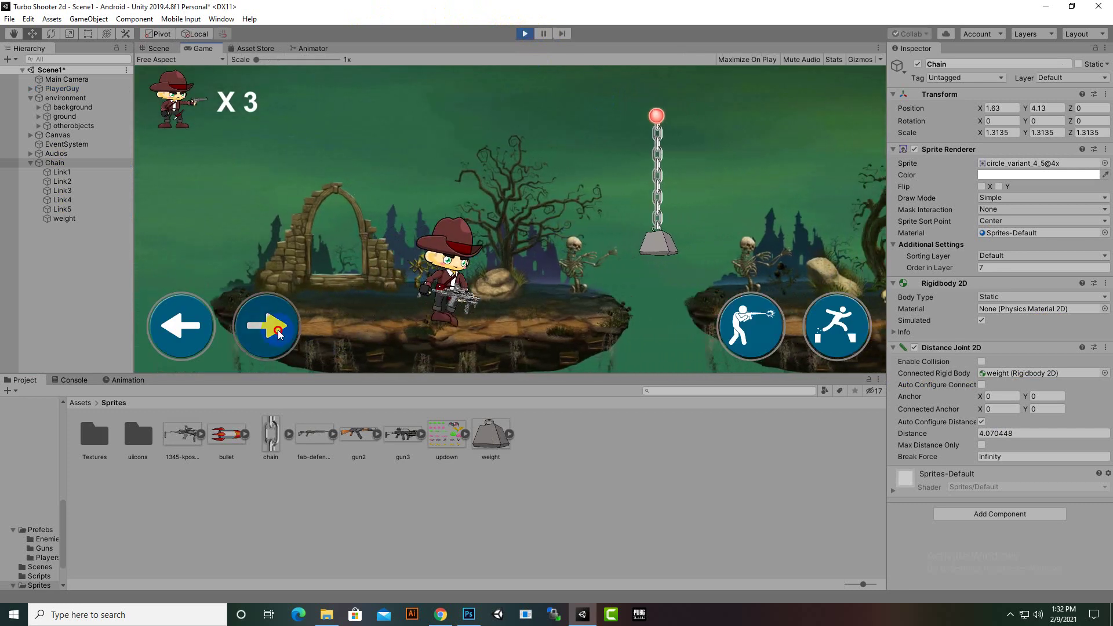
{"action": "left_click", "coordinate": [270, 326]}
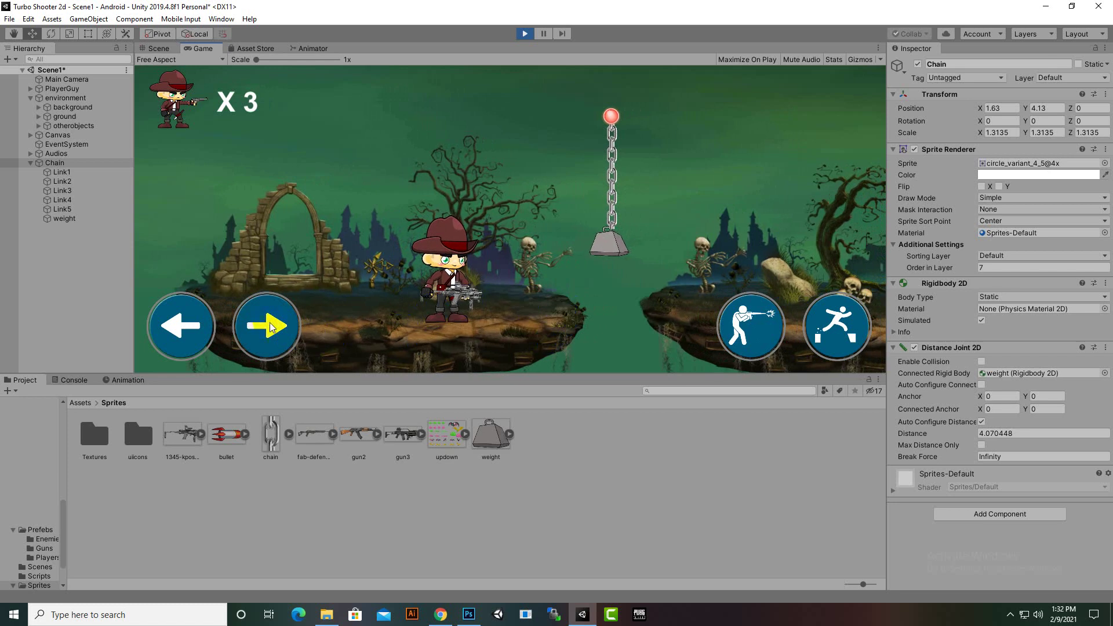
{"action": "left_click_drag", "start_coordinate": [271, 326], "coordinate": [266, 327]}
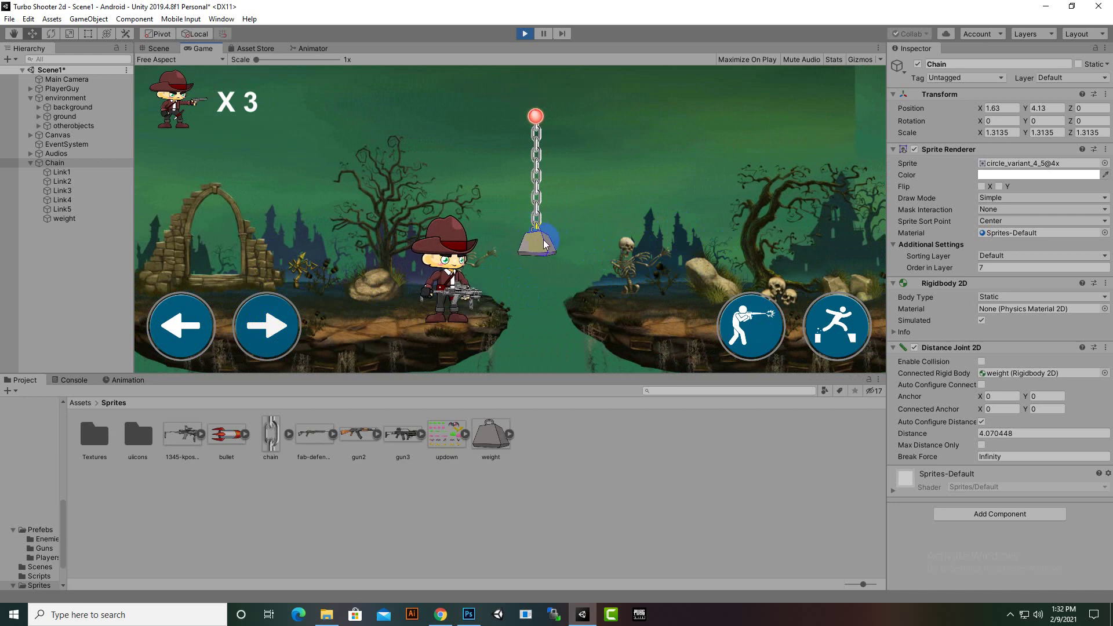
{"action": "left_click", "coordinate": [270, 326]}
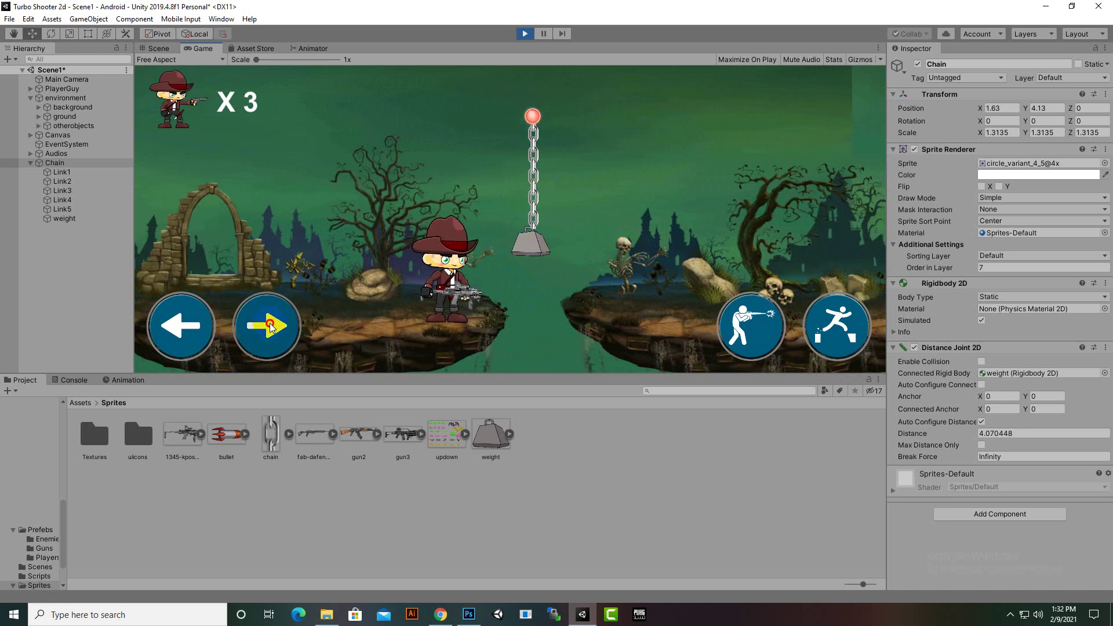
{"action": "left_click", "coordinate": [194, 335]}
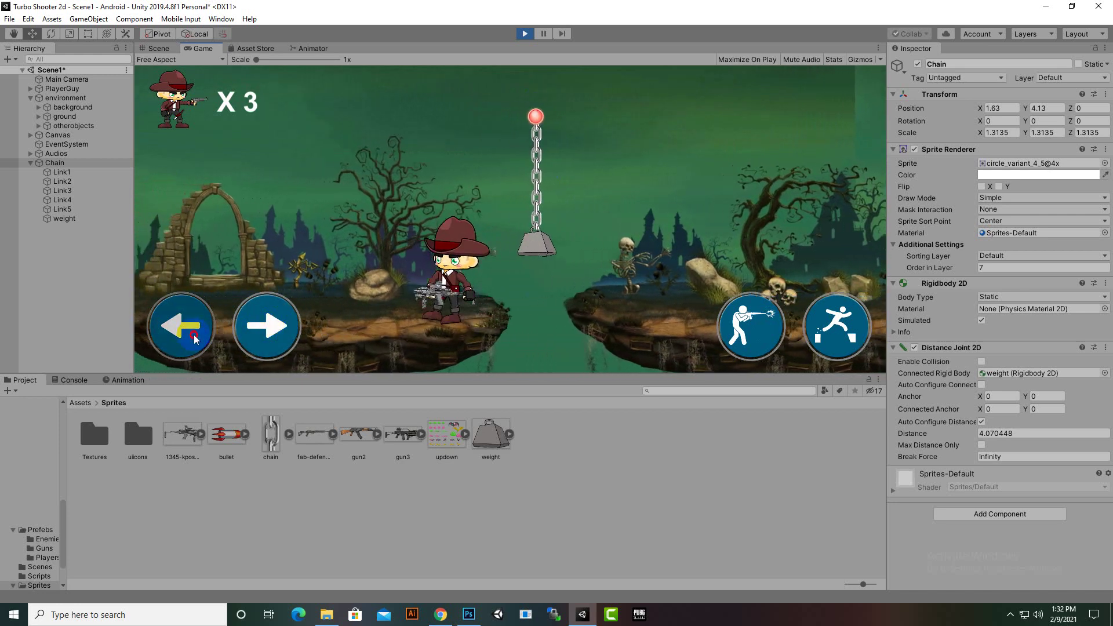
{"action": "left_click", "coordinate": [272, 336]}
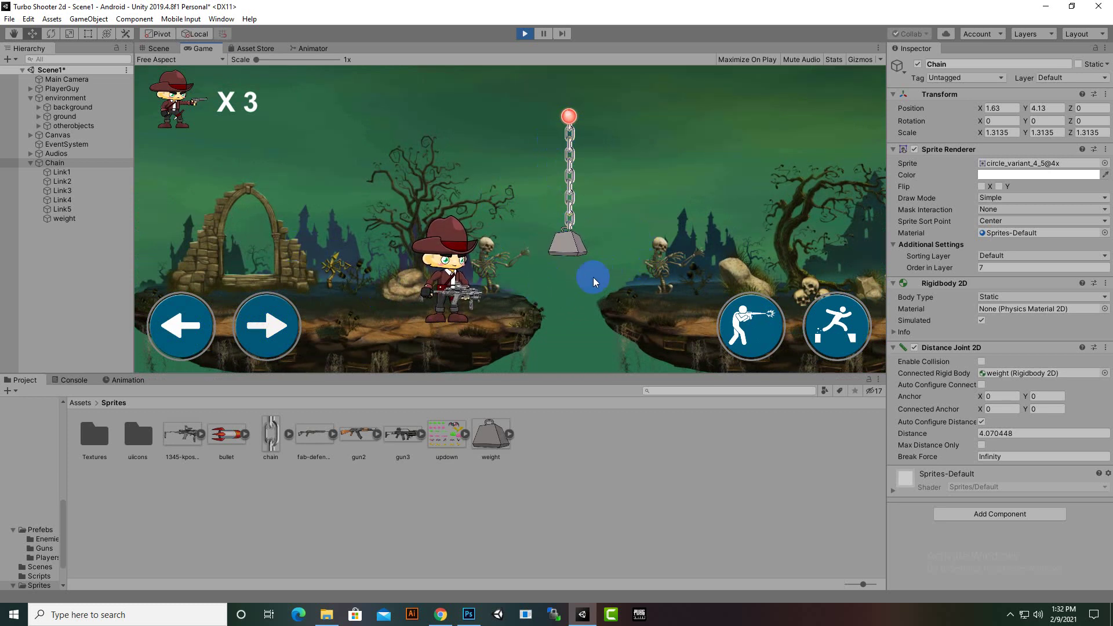
{"action": "left_click", "coordinate": [520, 36]}
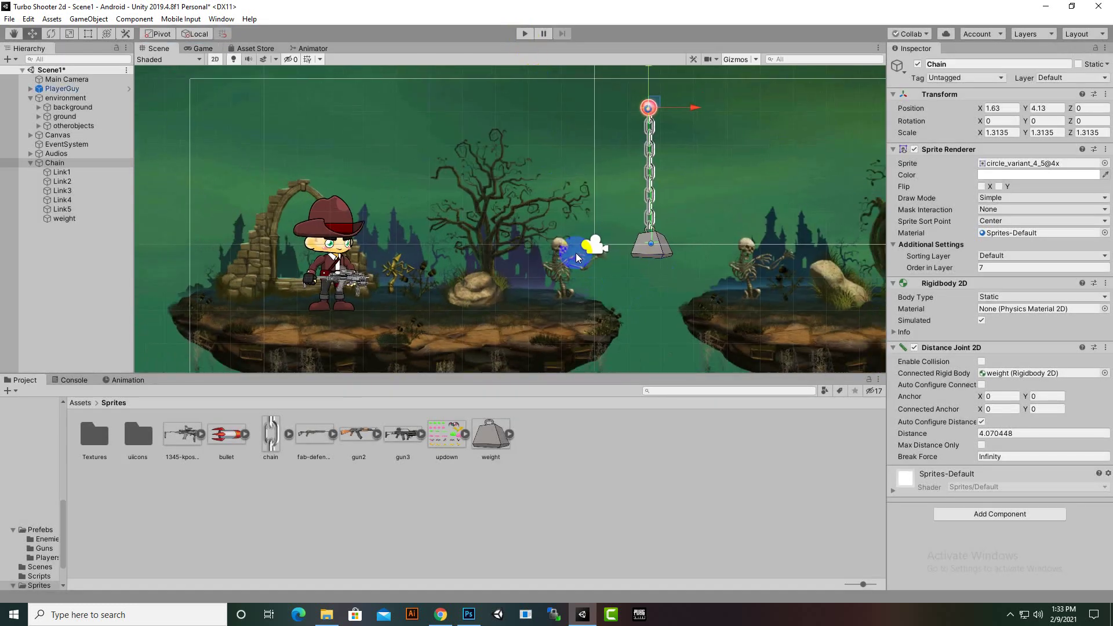
Add a Rigidbody 2D component to all five links, Link1 to Link5, at once.
{"action": "scroll", "coordinate": [576, 253], "scroll_direction": "down", "scroll_amount": 1}
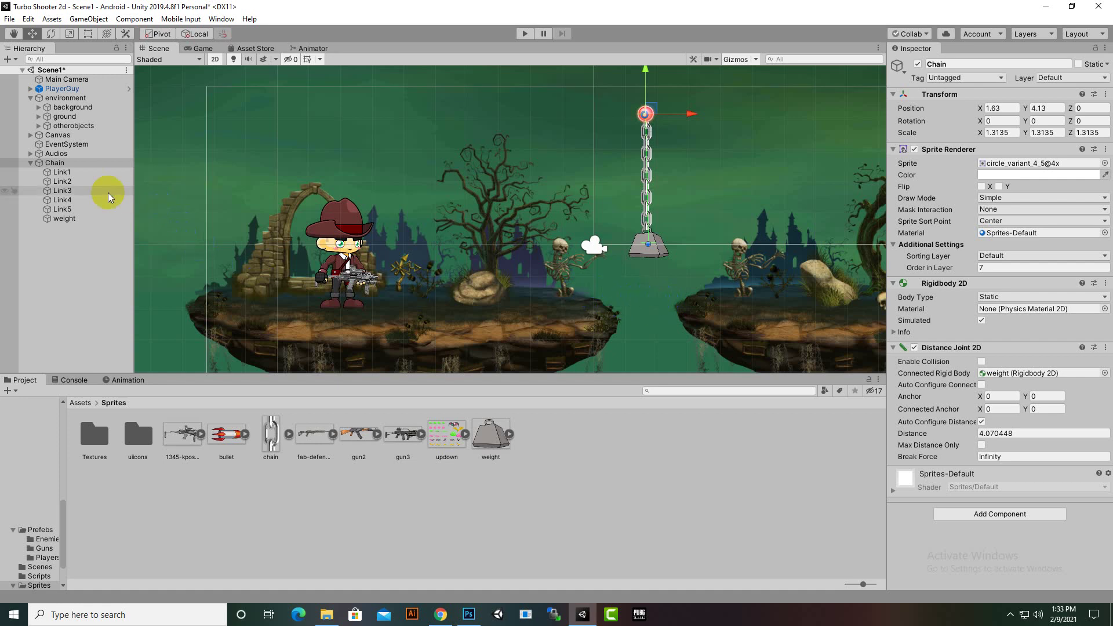
{"action": "left_click", "coordinate": [85, 173]}
{"action": "left_click", "coordinate": [81, 210], "text": "shift"}
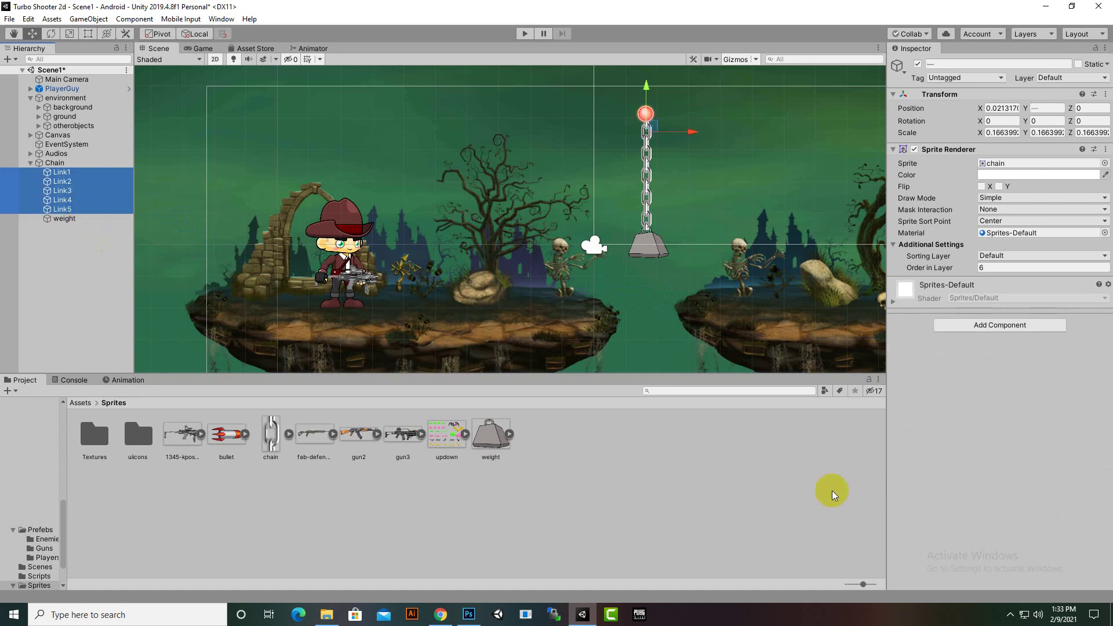
{"action": "left_click", "coordinate": [984, 326]}
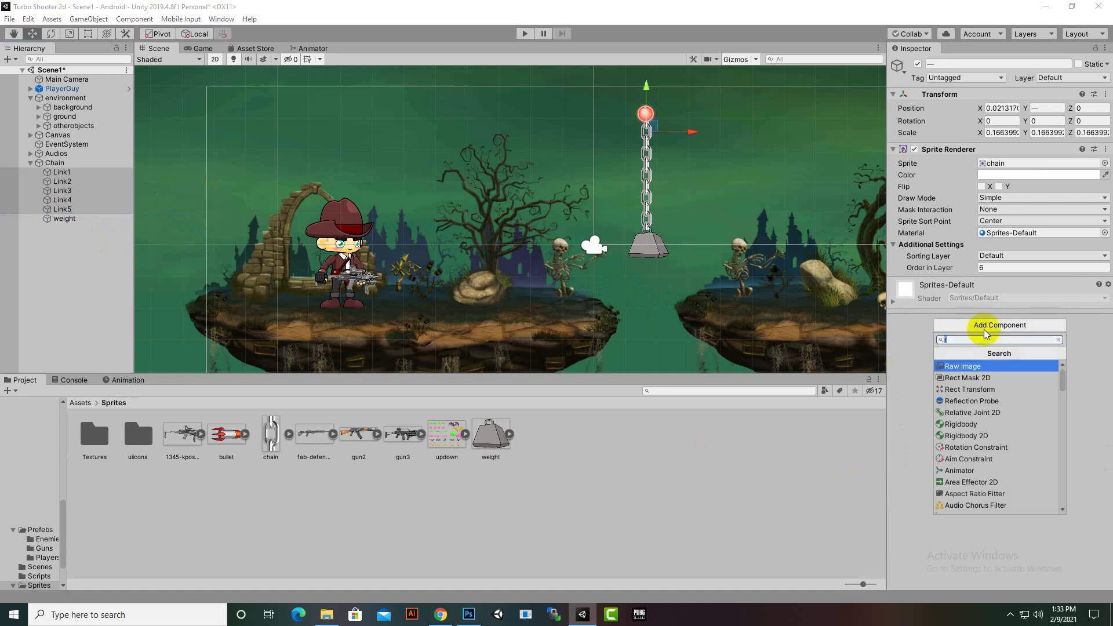
{"action": "left_click", "coordinate": [965, 436]}
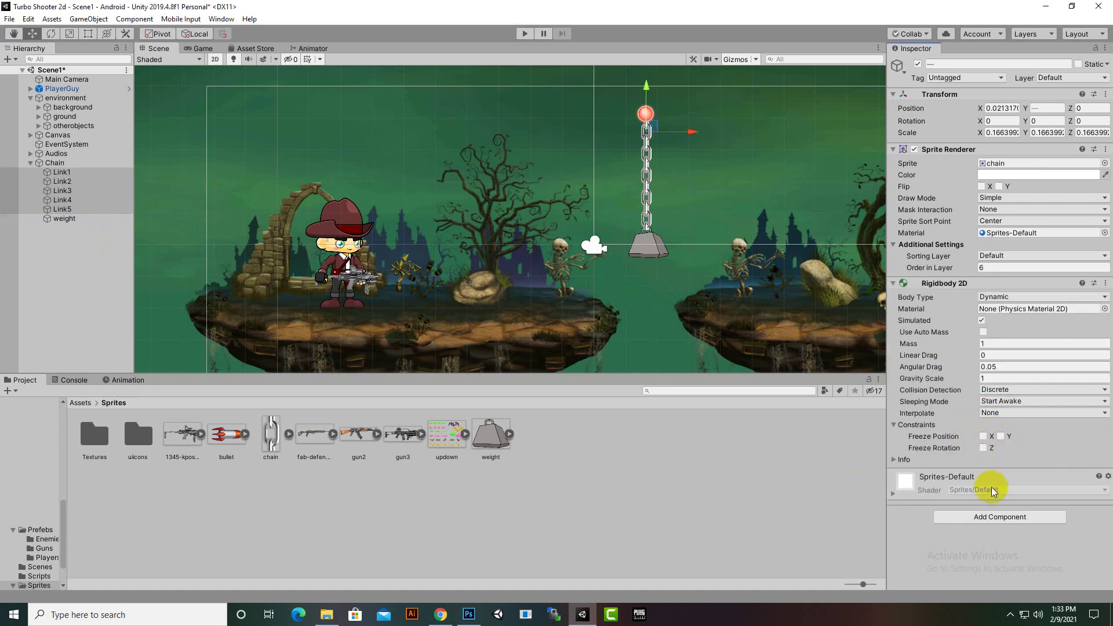
Add a Capsule Collider 2D to the five selected links and check the collider outlines along the chain.
{"action": "left_click", "coordinate": [983, 515]}
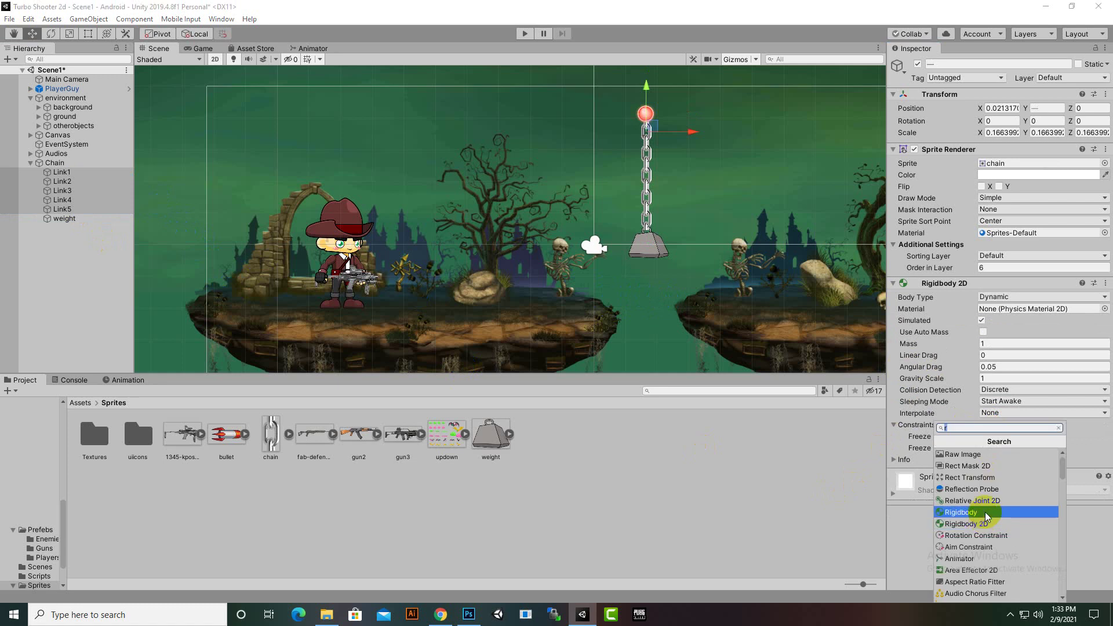
{"action": "type", "text": "c"}
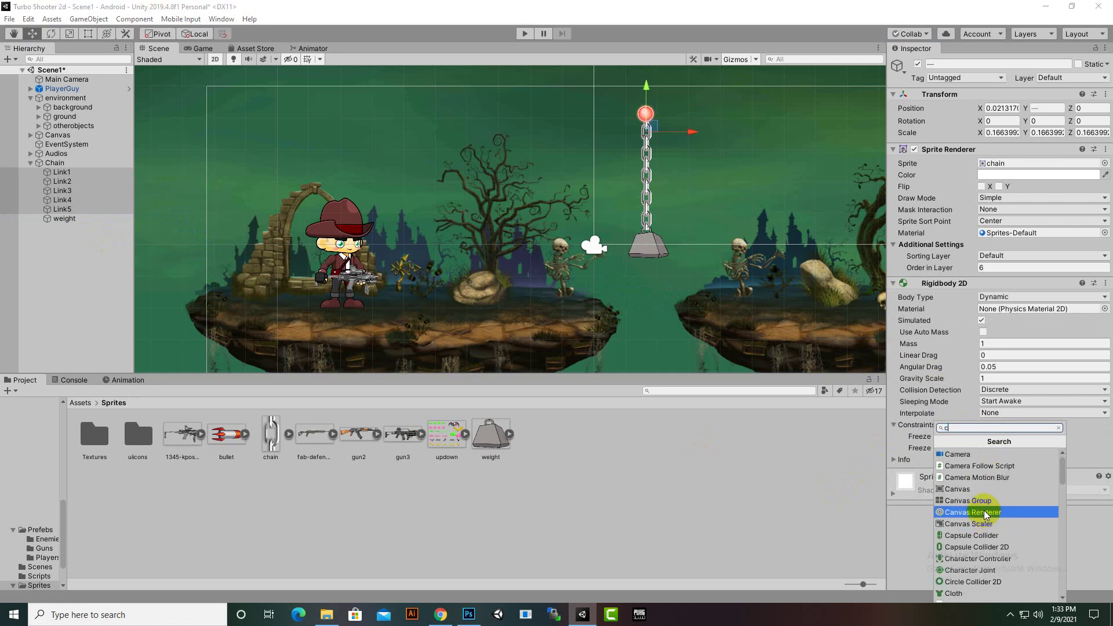
{"action": "left_click", "coordinate": [985, 547]}
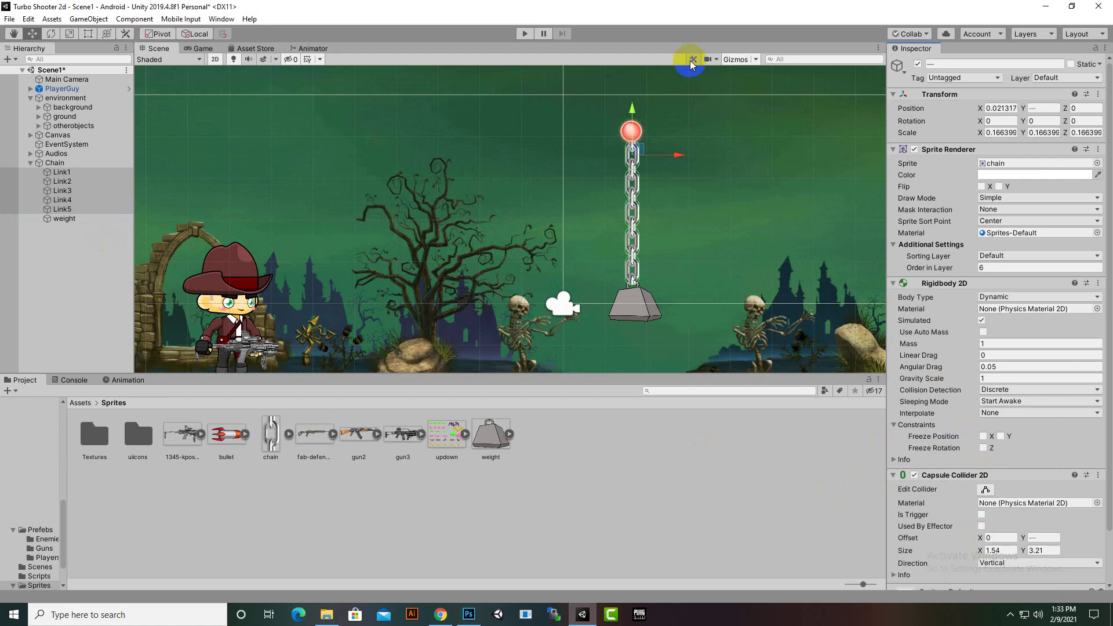
{"action": "scroll", "coordinate": [677, 162], "scroll_direction": "up", "scroll_amount": 10}
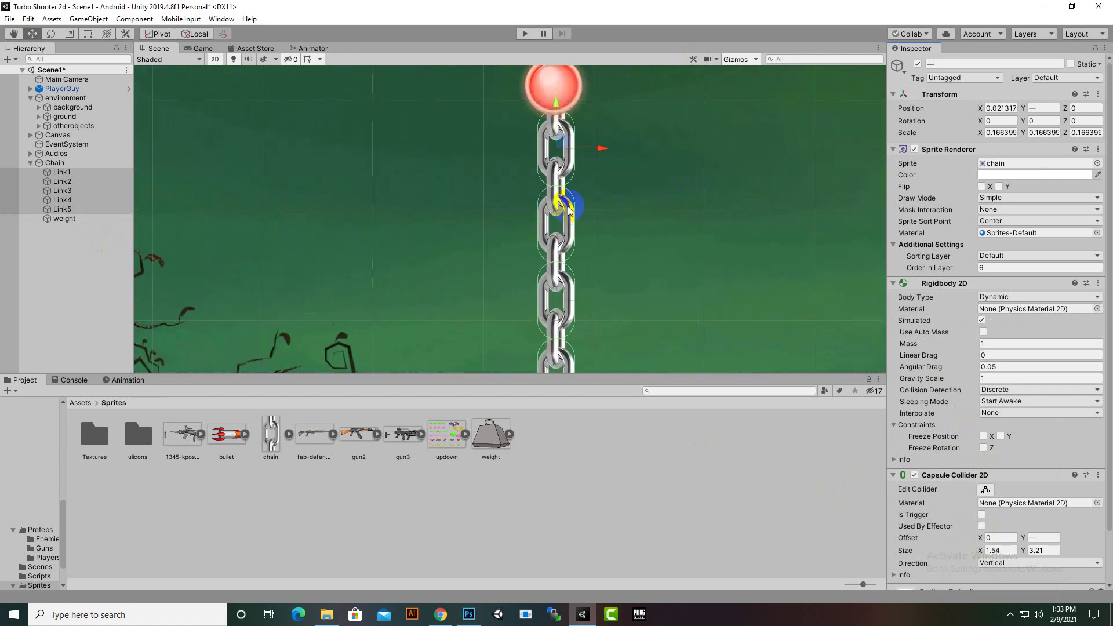
{"action": "scroll", "coordinate": [618, 242], "scroll_direction": "down", "scroll_amount": 3}
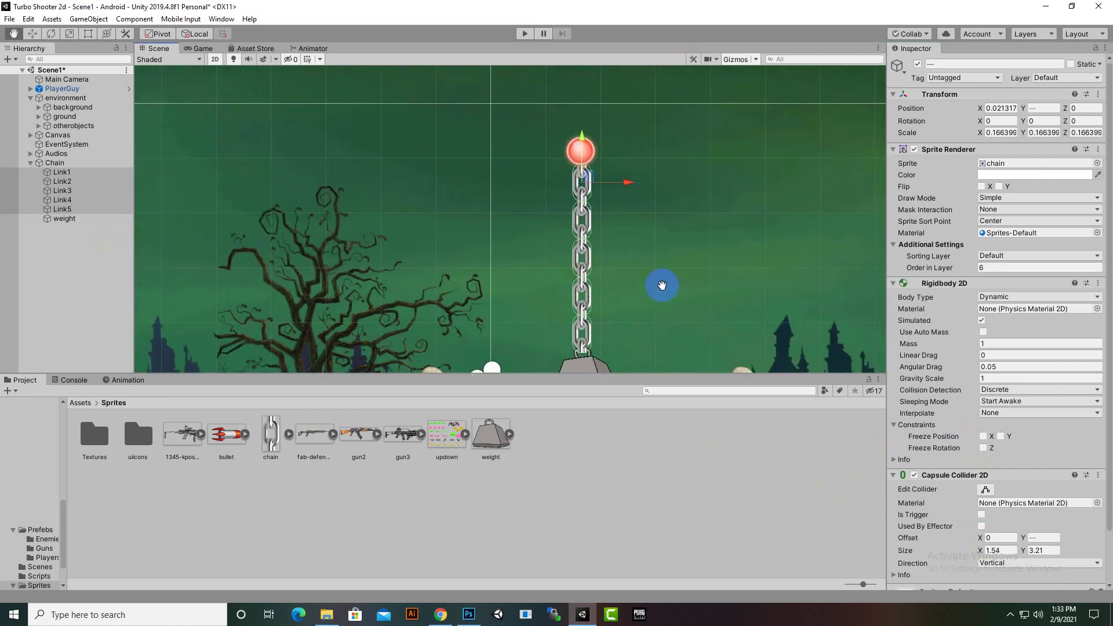
Turn on Is Trigger for the Capsule Collider 2D of the five selected links.
{"action": "scroll", "coordinate": [662, 281], "scroll_direction": "down", "scroll_amount": 3}
{"action": "middle_click_drag", "start_coordinate": [664, 199], "coordinate": [664, 233]}
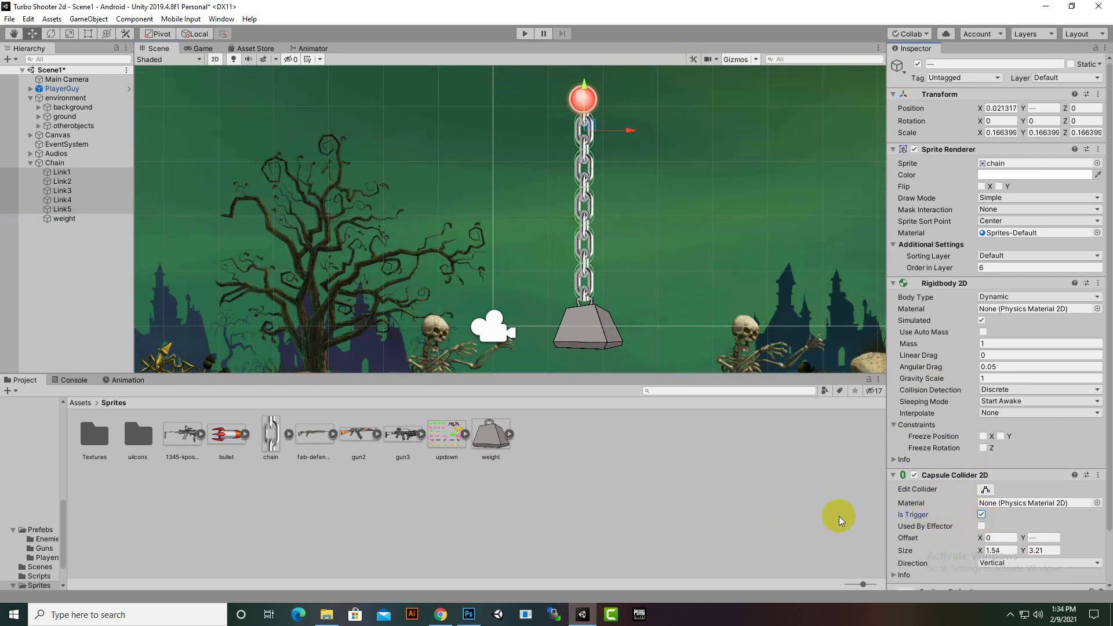
{"action": "left_click", "coordinate": [489, 246]}
{"action": "scroll", "coordinate": [488, 246], "scroll_direction": "down", "scroll_amount": 2}
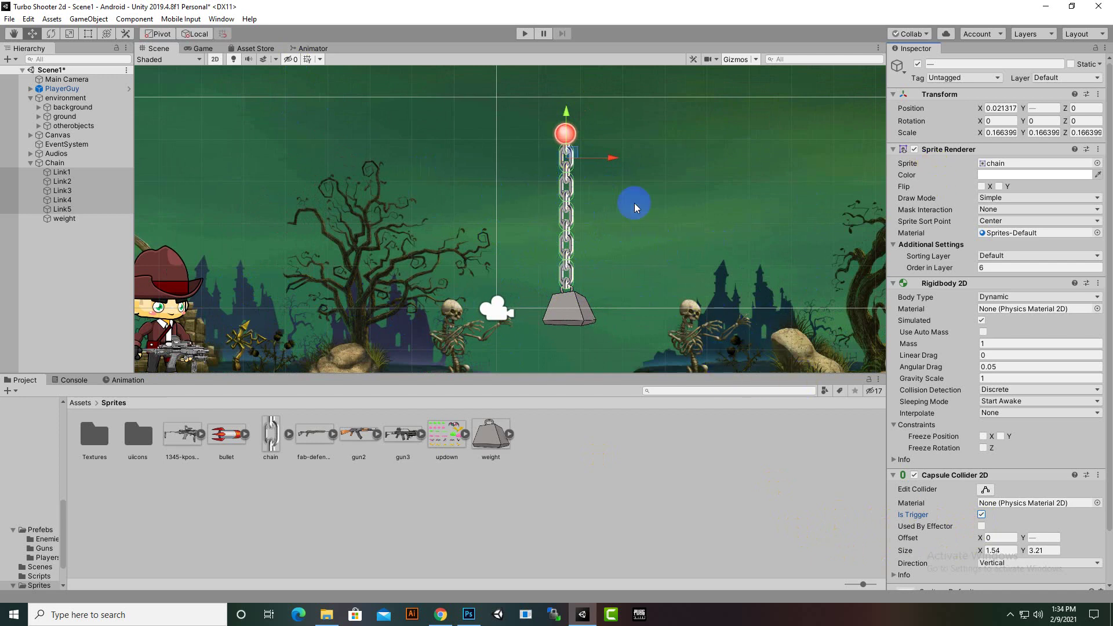
{"action": "scroll", "coordinate": [584, 206], "scroll_direction": "up", "scroll_amount": 1}
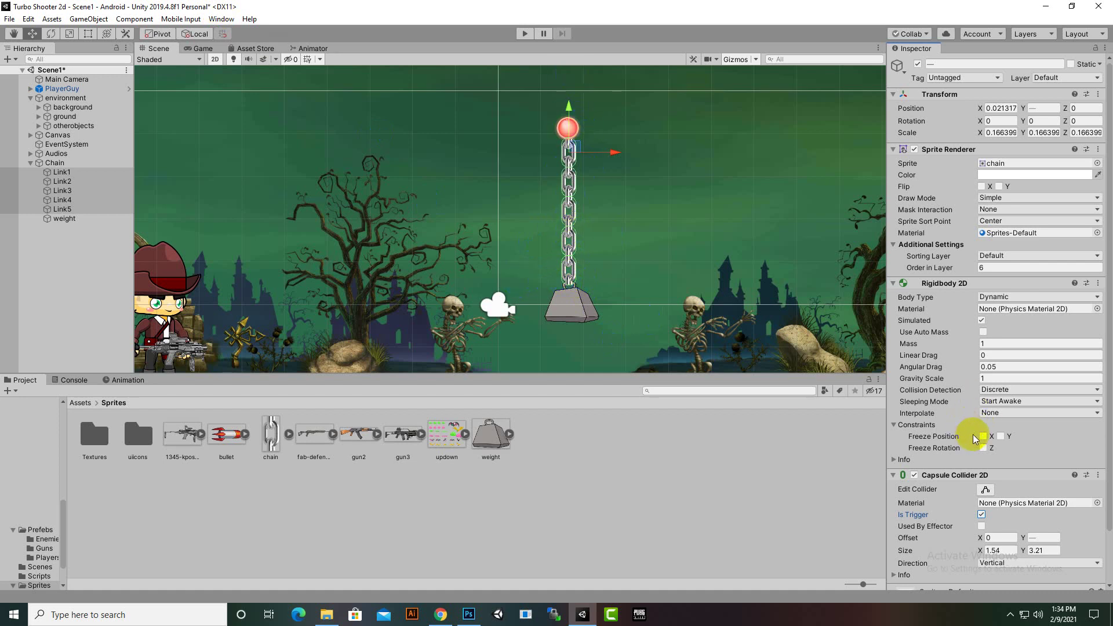
Add a Hinge Joint 2D component to all five selected links at once.
{"action": "scroll", "coordinate": [989, 400], "scroll_direction": "down", "scroll_amount": 3}
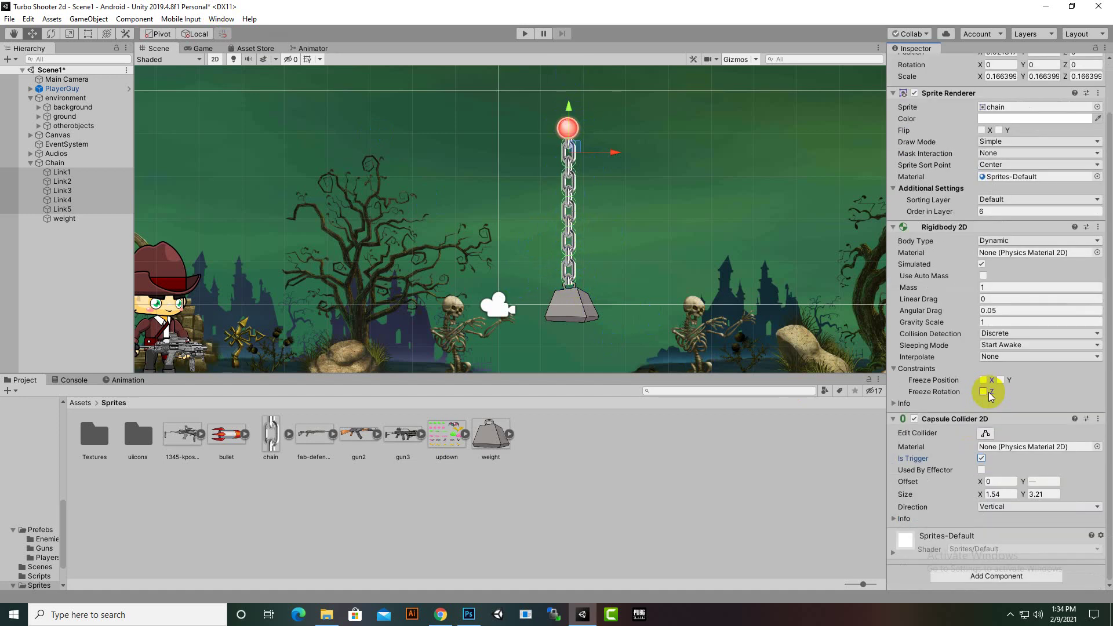
{"action": "left_click", "coordinate": [989, 577]}
{"action": "type", "text": "c"}
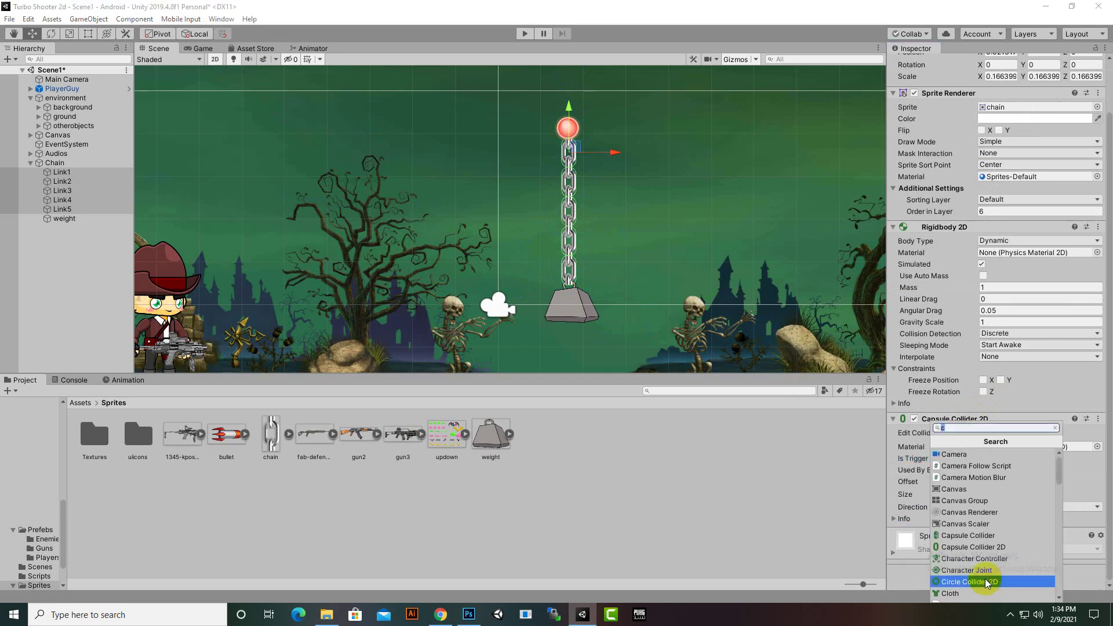
{"action": "key", "text": "BackSpace"}
{"action": "type", "text": "hing"}
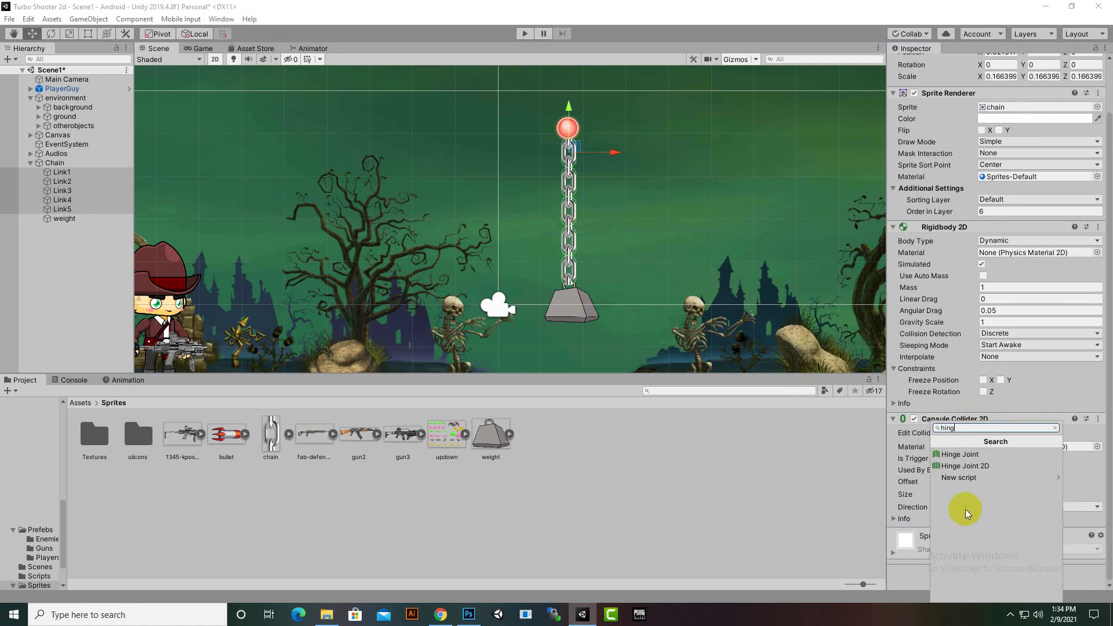
{"action": "left_click", "coordinate": [972, 467]}
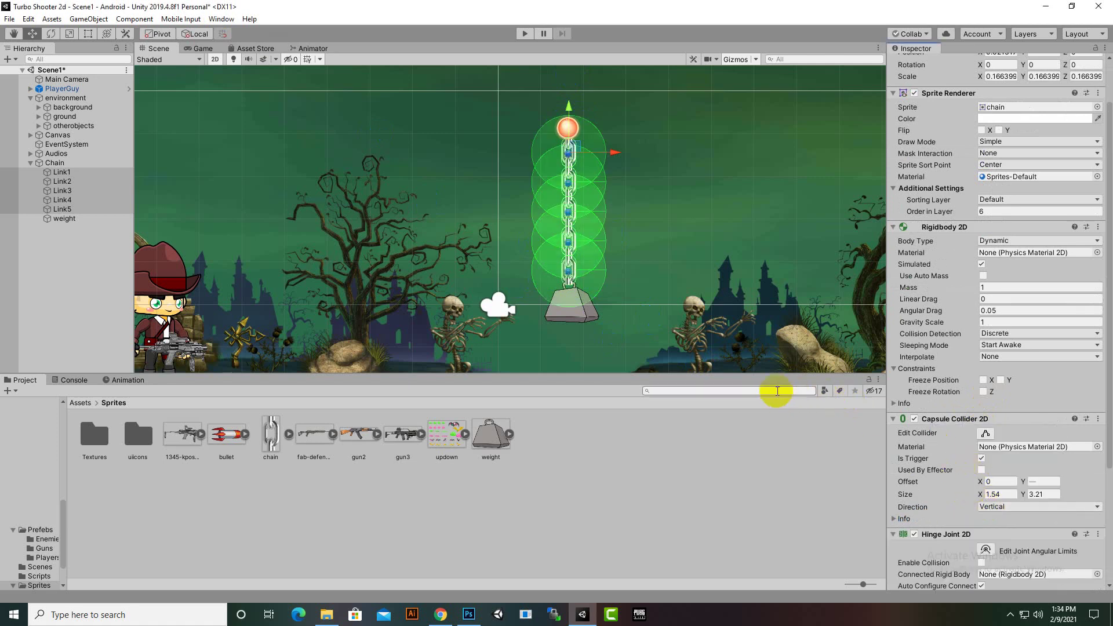
{"action": "scroll", "coordinate": [1031, 521], "scroll_direction": "down", "scroll_amount": 4}
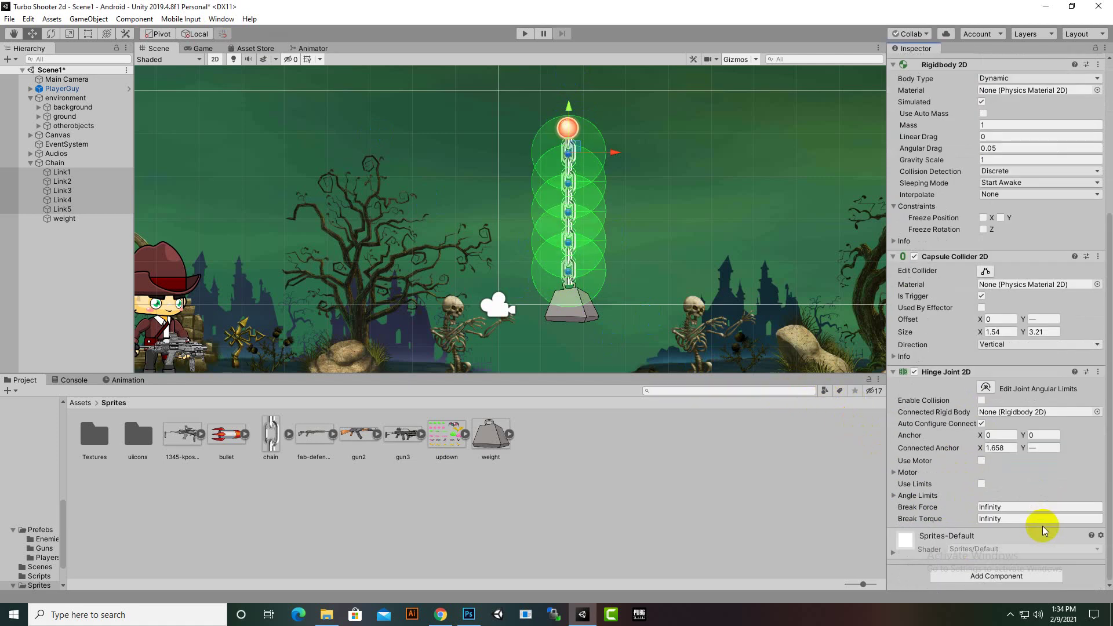
Examine the hinge joints along the chain up close, then select Link1 and inspect its pivot and collider outline.
{"action": "scroll", "coordinate": [620, 148], "scroll_direction": "up", "scroll_amount": 8}
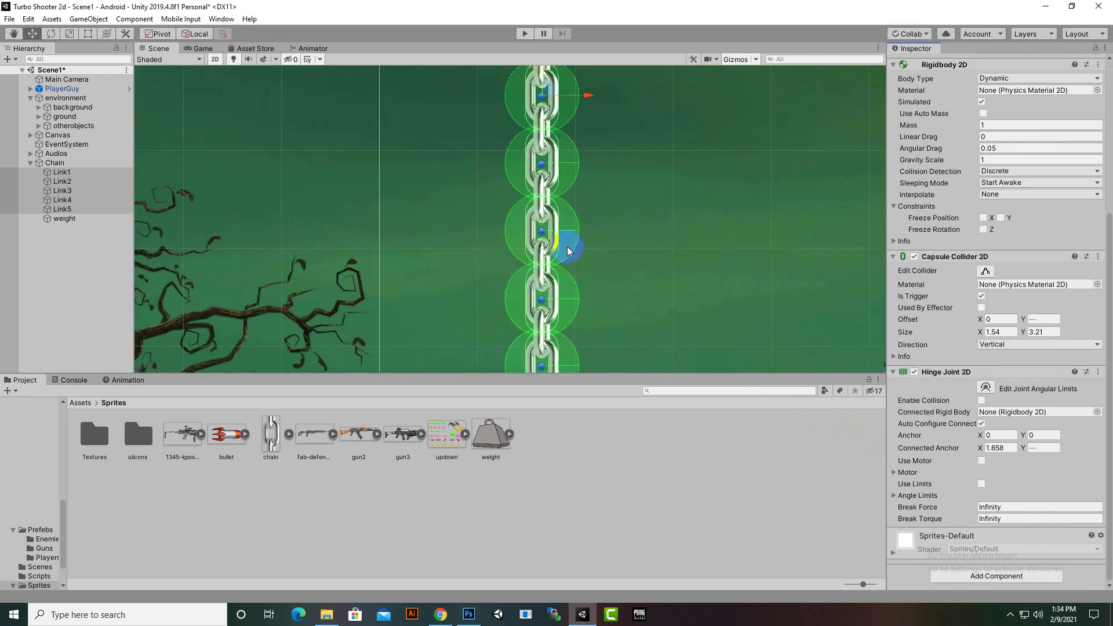
{"action": "scroll", "coordinate": [568, 250], "scroll_direction": "up", "scroll_amount": 6}
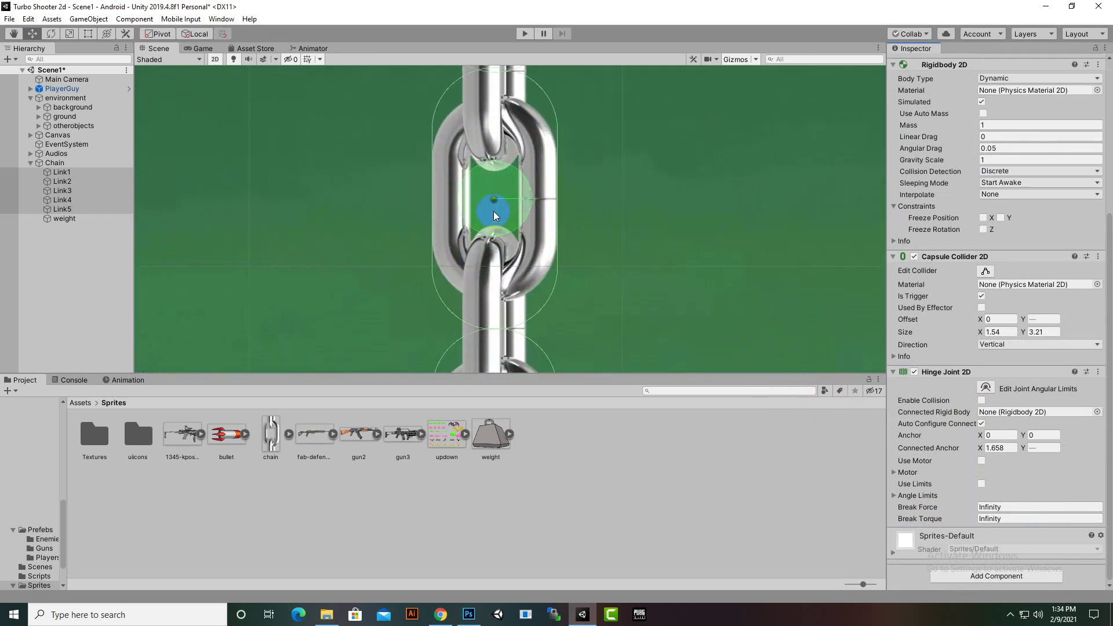
{"action": "scroll", "coordinate": [494, 215], "scroll_direction": "up", "scroll_amount": 2}
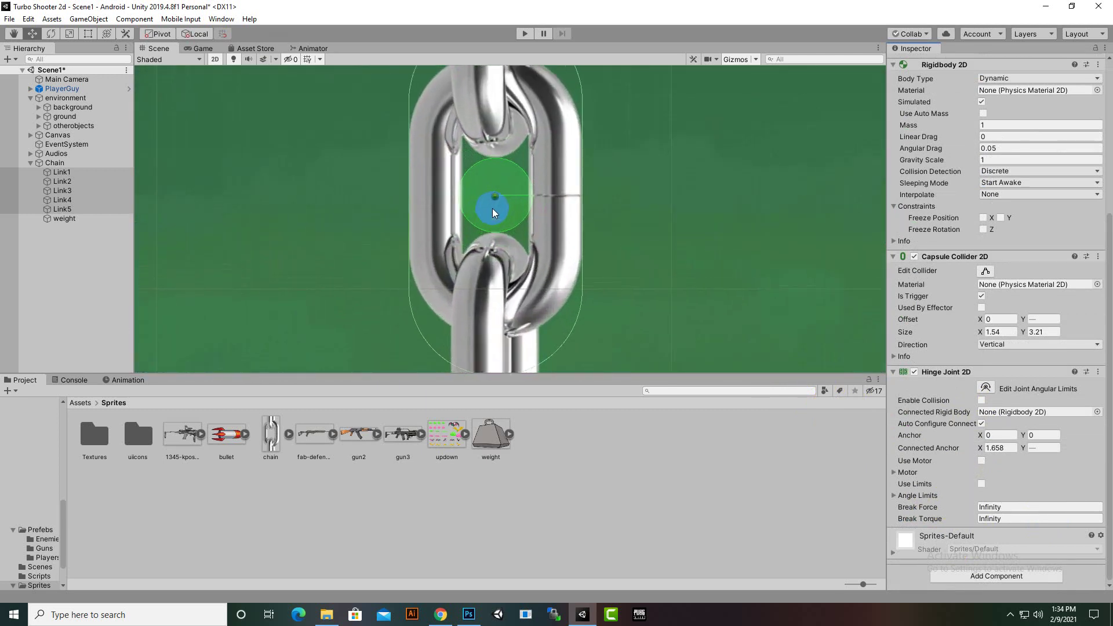
{"action": "left_click", "coordinate": [56, 174]}
{"action": "scroll", "coordinate": [682, 221], "scroll_direction": "down", "scroll_amount": 3}
{"action": "middle_click_drag", "start_coordinate": [683, 212], "coordinate": [700, 487]}
{"action": "scroll", "coordinate": [655, 343], "scroll_direction": "up", "scroll_amount": 3}
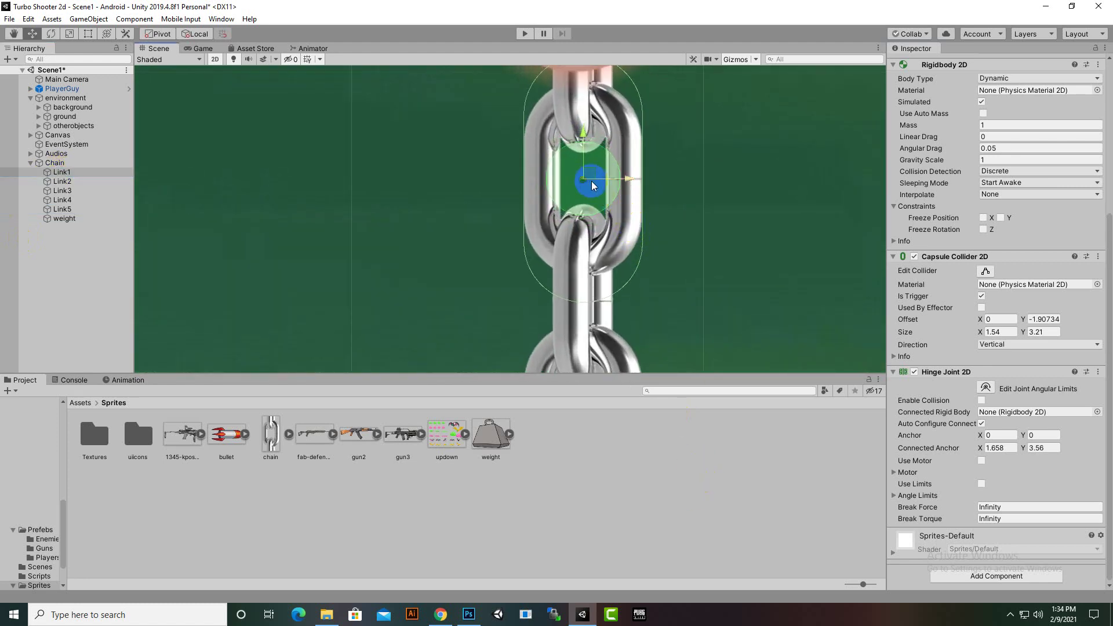
{"action": "left_click", "coordinate": [61, 172]}
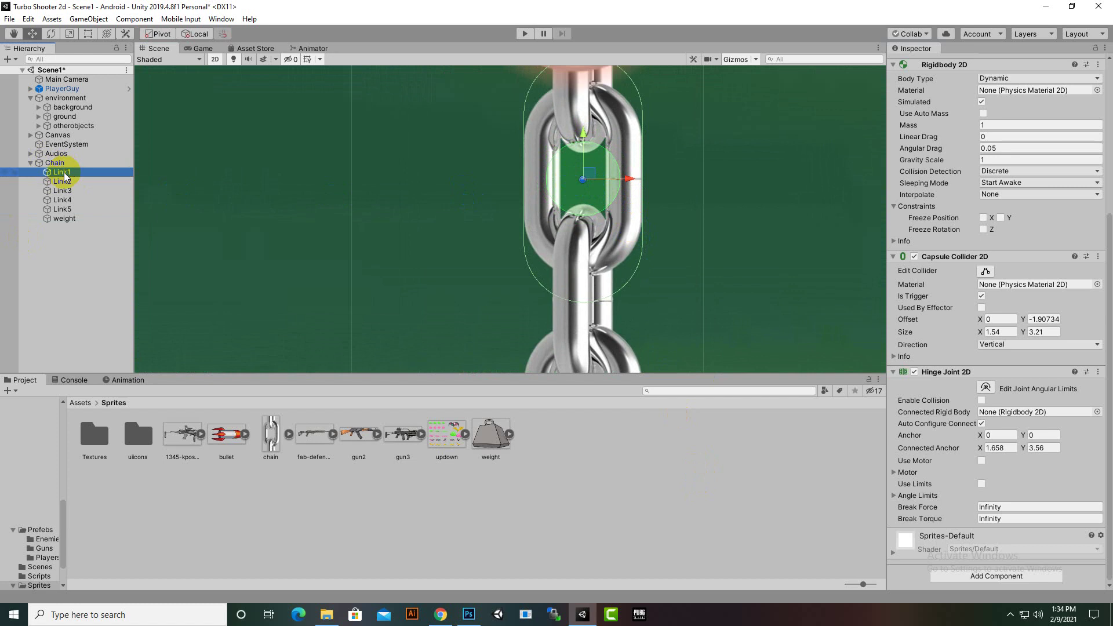
{"action": "scroll", "coordinate": [725, 221], "scroll_direction": "down", "scroll_amount": 1}
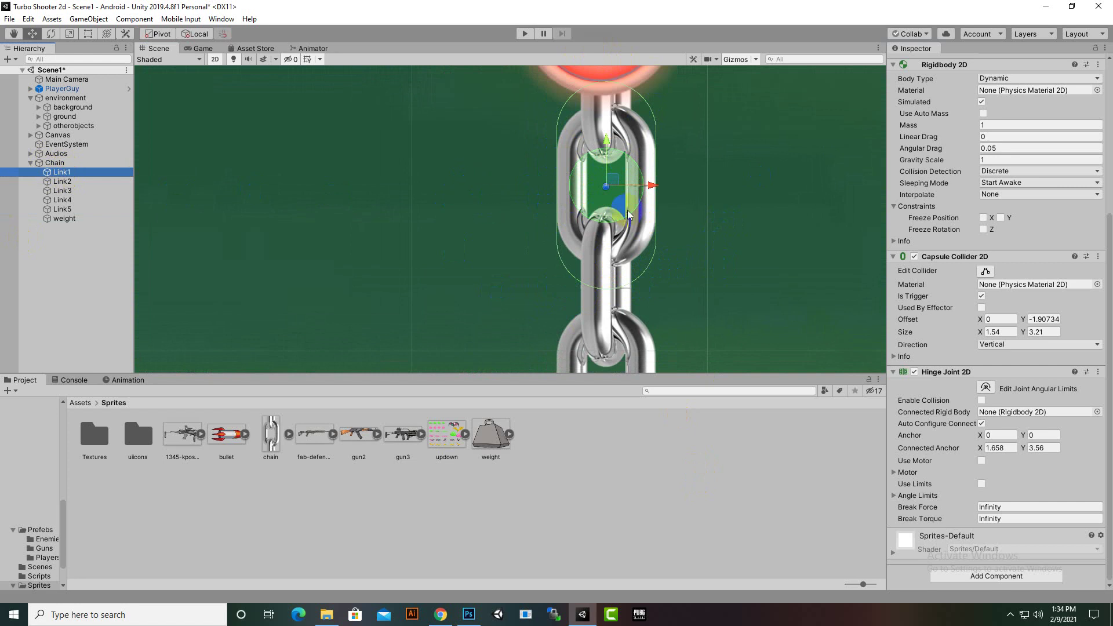
{"action": "scroll", "coordinate": [685, 249], "scroll_direction": "down", "scroll_amount": 1}
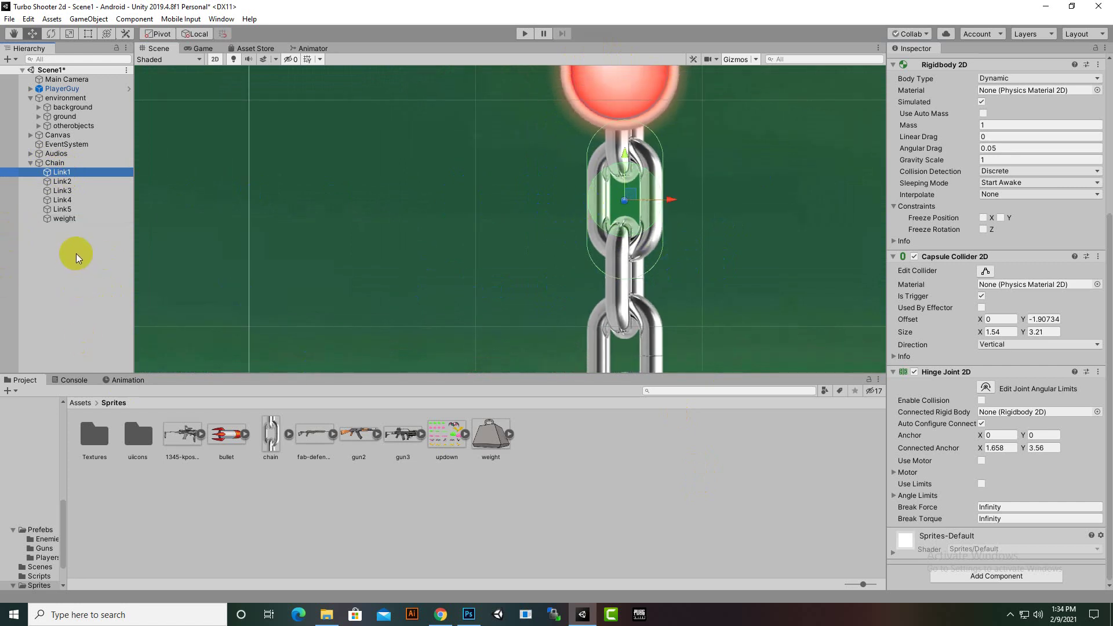
Assign Link2 as the Connected Rigid Body of Link1's Hinge Joint 2D.
{"action": "left_click", "coordinate": [64, 163]}
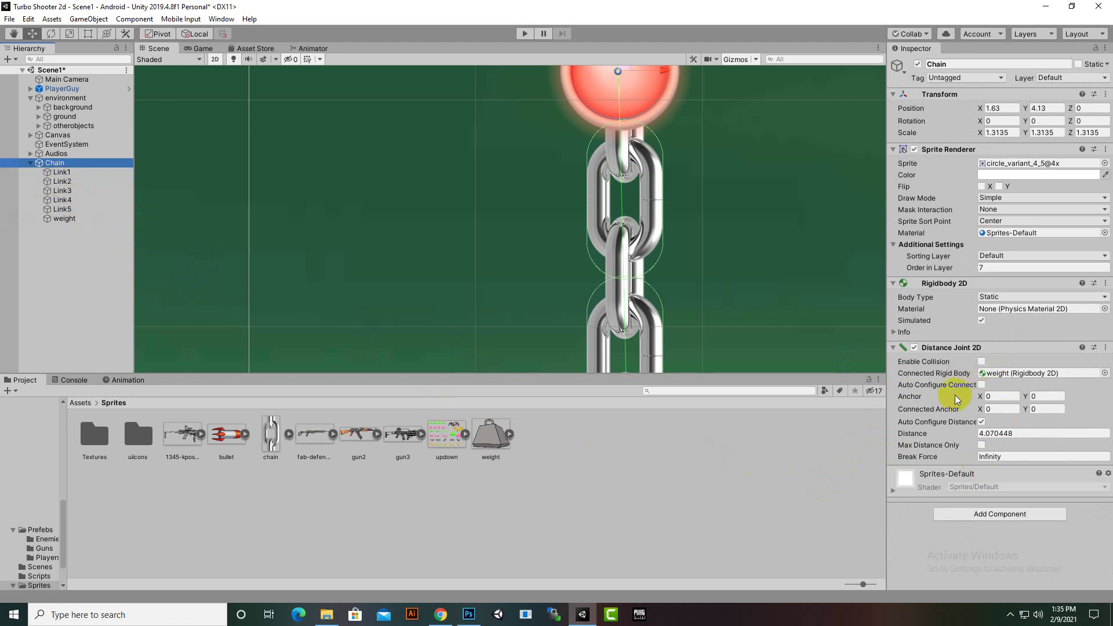
{"action": "left_click", "coordinate": [60, 174]}
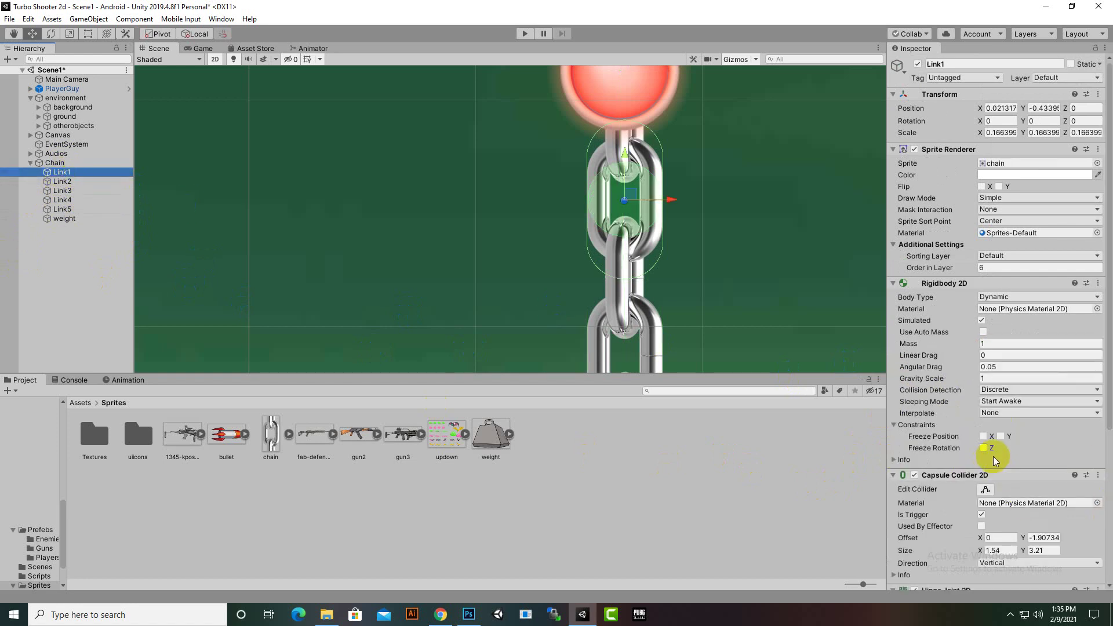
{"action": "scroll", "coordinate": [994, 455], "scroll_direction": "down", "scroll_amount": 5}
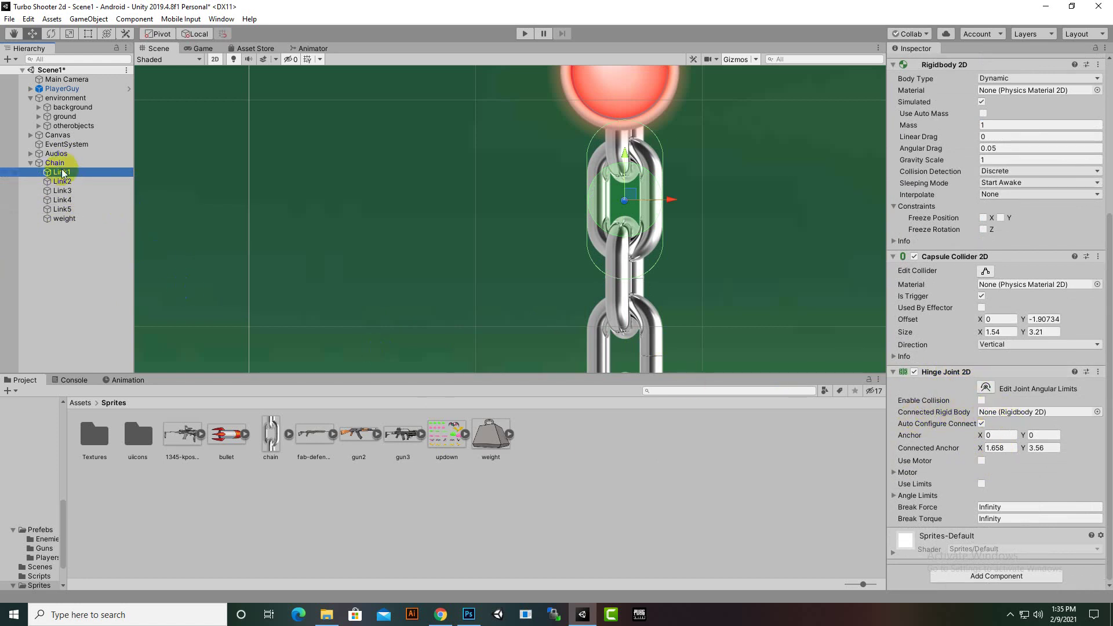
{"action": "left_click_drag", "start_coordinate": [74, 176], "coordinate": [997, 413]}
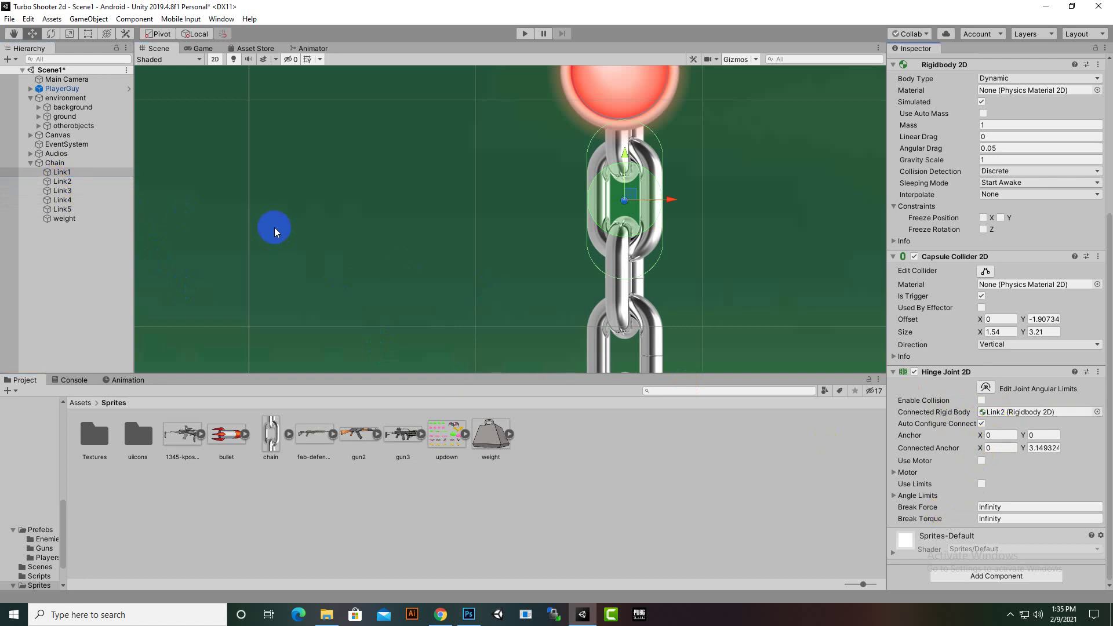
Connect Link2's Hinge Joint 2D to Link3 and Link3's Hinge Joint 2D to Link4.
{"action": "left_click", "coordinate": [62, 181]}
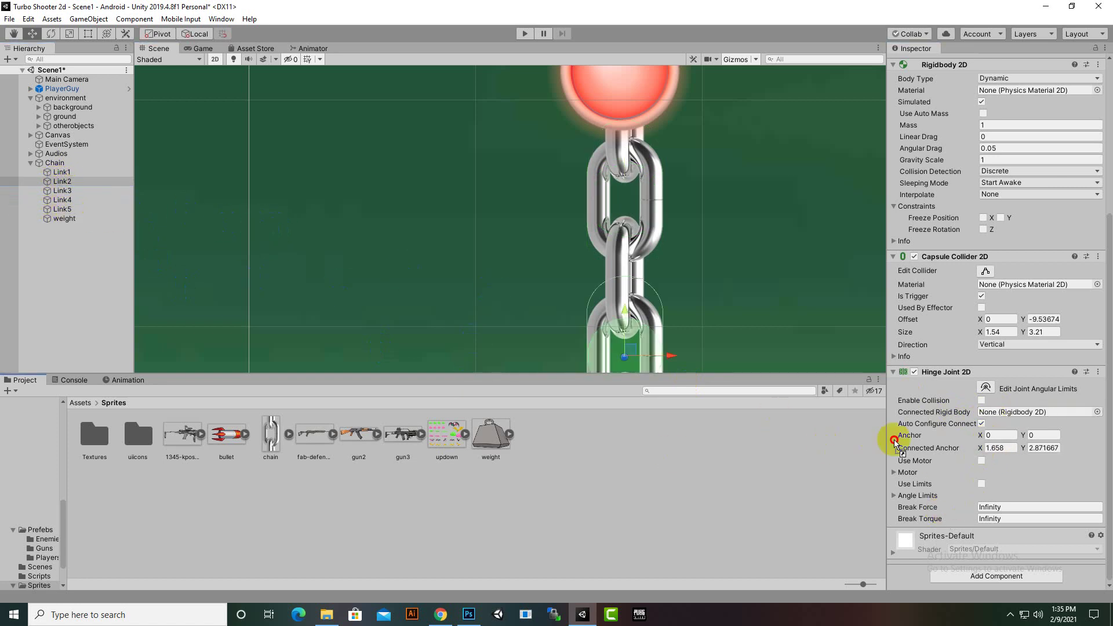
{"action": "left_click", "coordinate": [990, 412]}
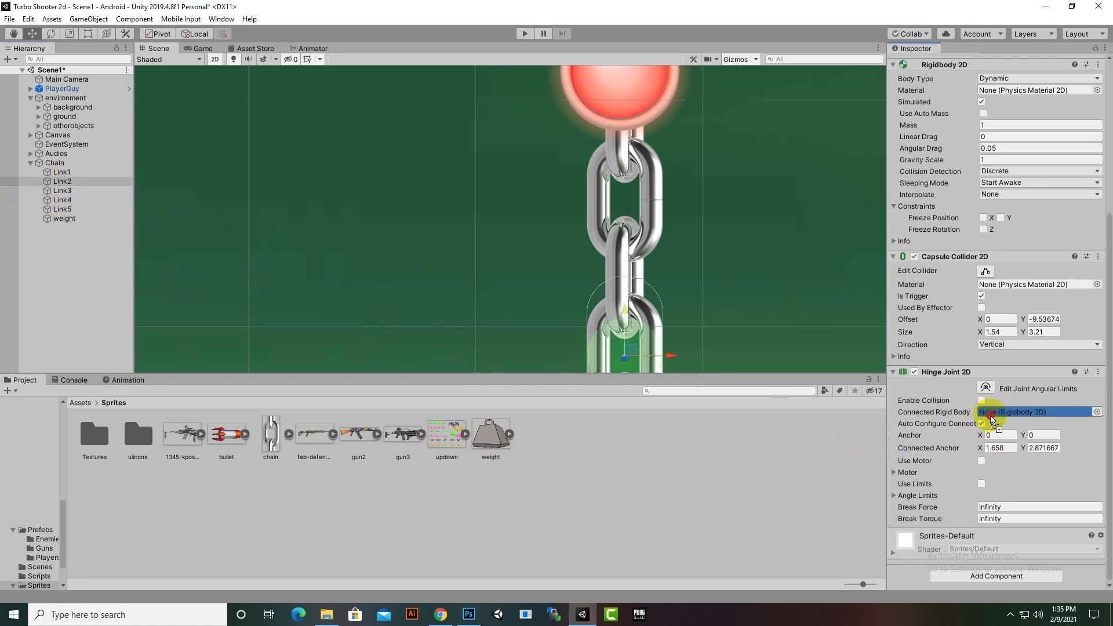
{"action": "left_click", "coordinate": [64, 191]}
{"action": "left_click_drag", "start_coordinate": [65, 204], "coordinate": [992, 413]}
Connect Link4's Hinge Joint 2D to Link5 and Link5's Hinge Joint 2D to the weight.
{"action": "left_click", "coordinate": [63, 200]}
{"action": "left_click_drag", "start_coordinate": [63, 209], "coordinate": [983, 420]}
{"action": "left_click", "coordinate": [63, 210]}
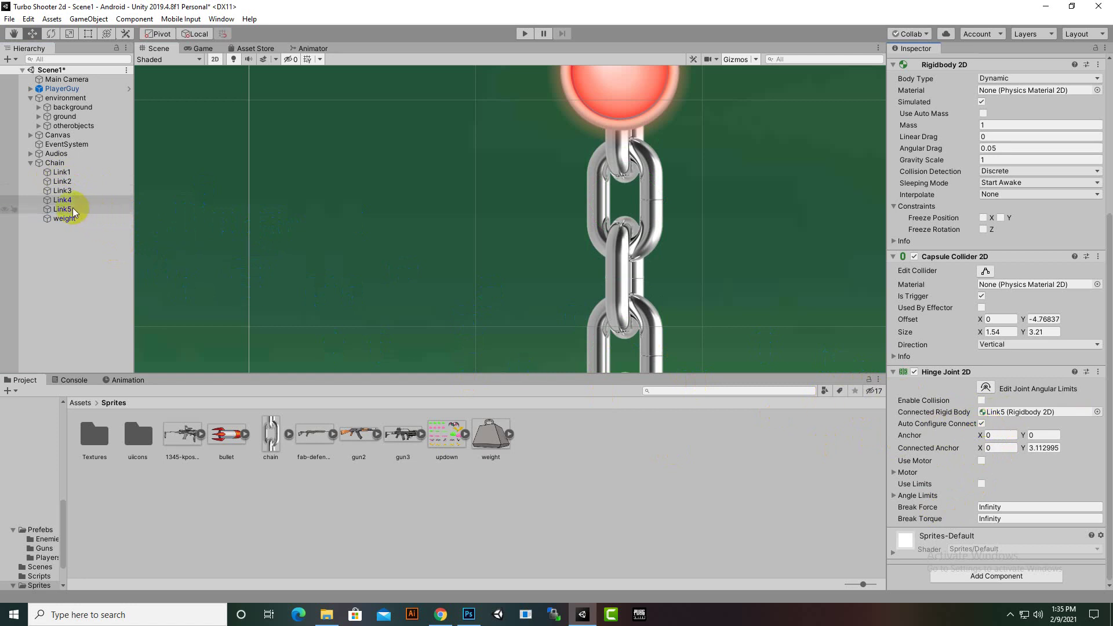
{"action": "left_click_drag", "start_coordinate": [73, 223], "coordinate": [1009, 413]}
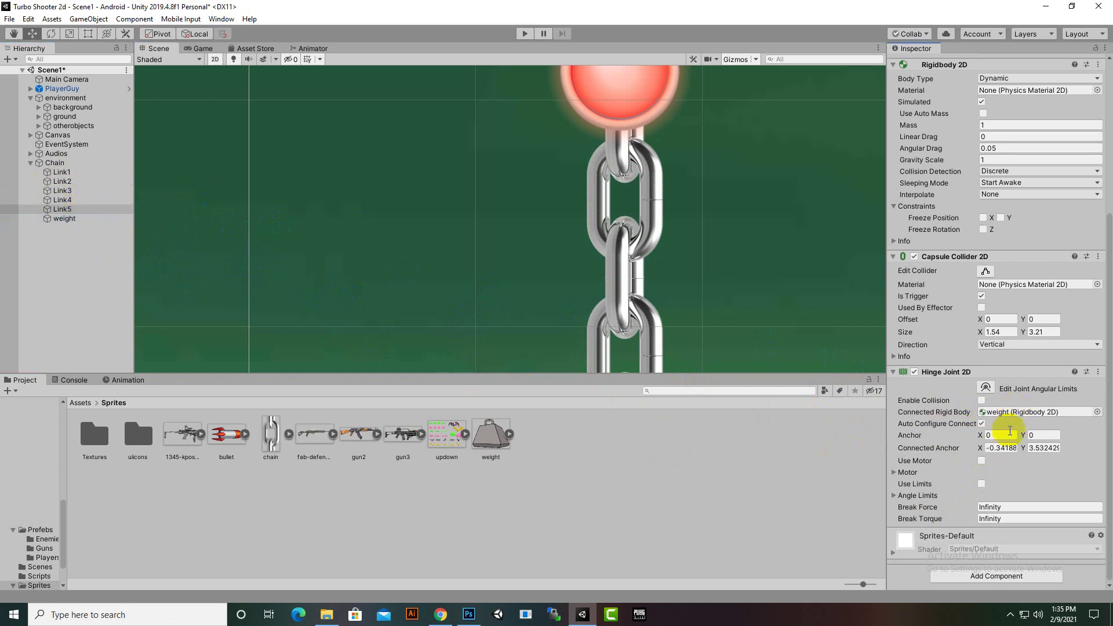
Assign Link1 as the Connected Rigid Body of the Chain anchor's Distance Joint 2D.
{"action": "left_click", "coordinate": [50, 163]}
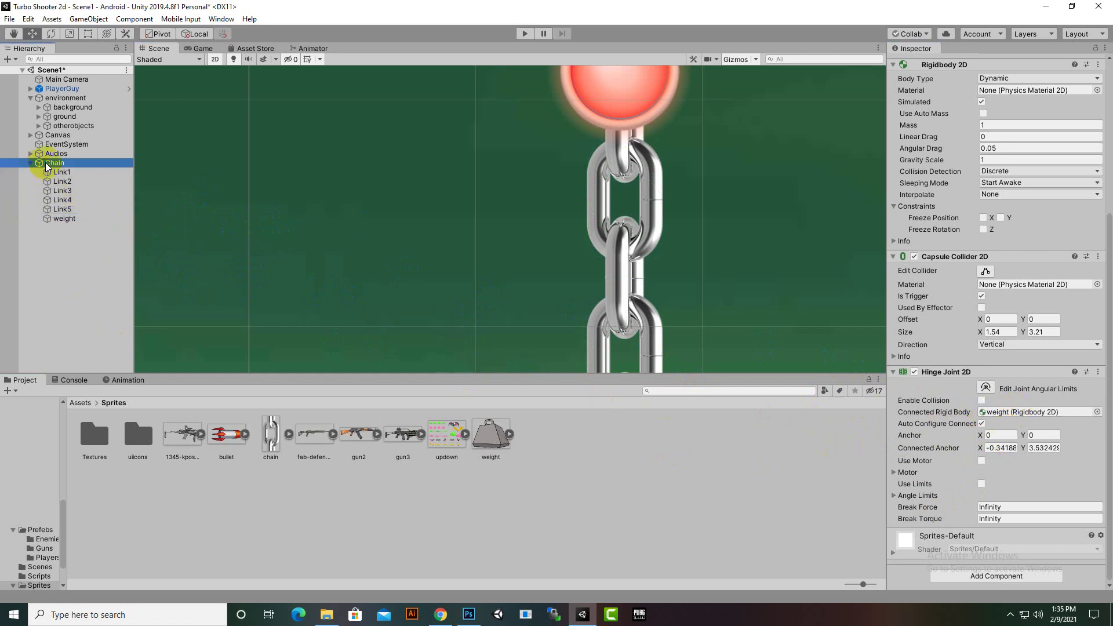
{"action": "left_click_drag", "start_coordinate": [58, 172], "coordinate": [1012, 374]}
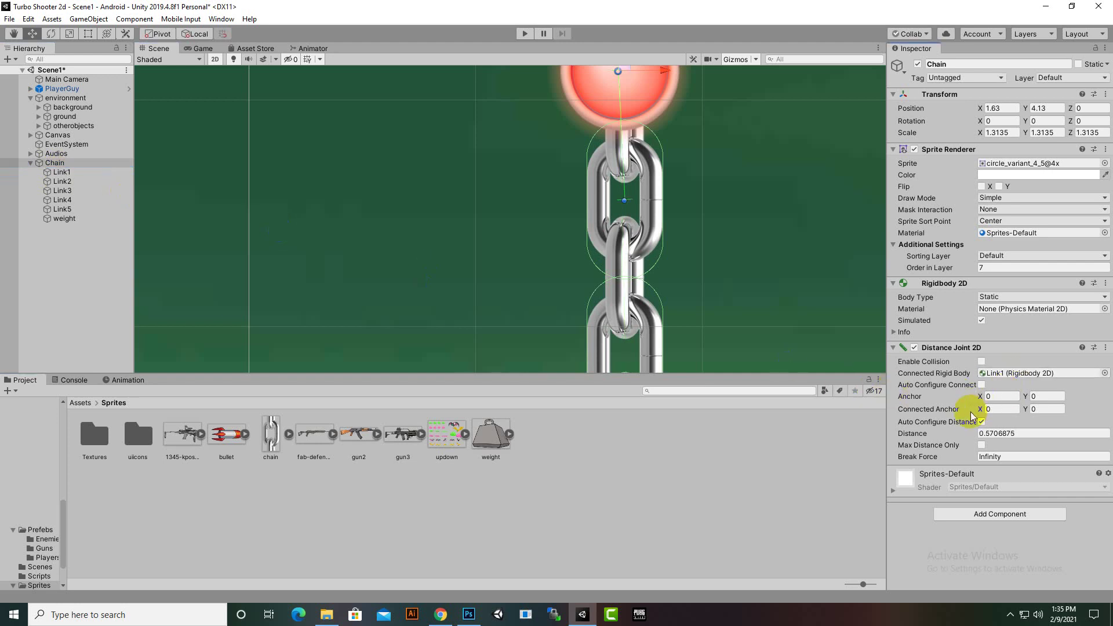
{"action": "left_click", "coordinate": [532, 359]}
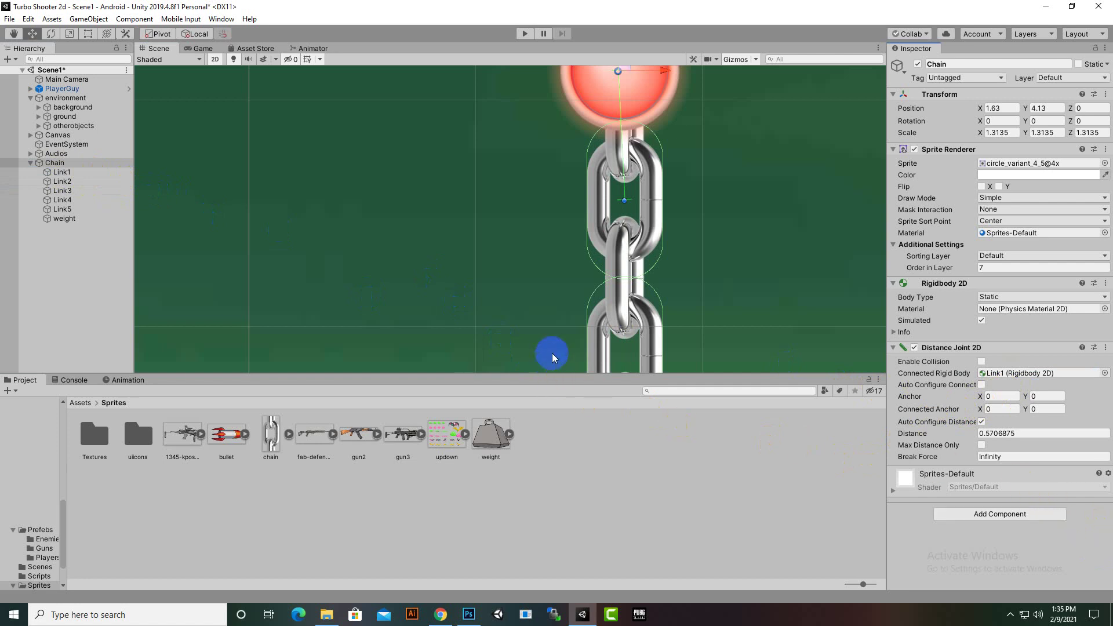
{"action": "scroll", "coordinate": [544, 242], "scroll_direction": "down", "scroll_amount": 5}
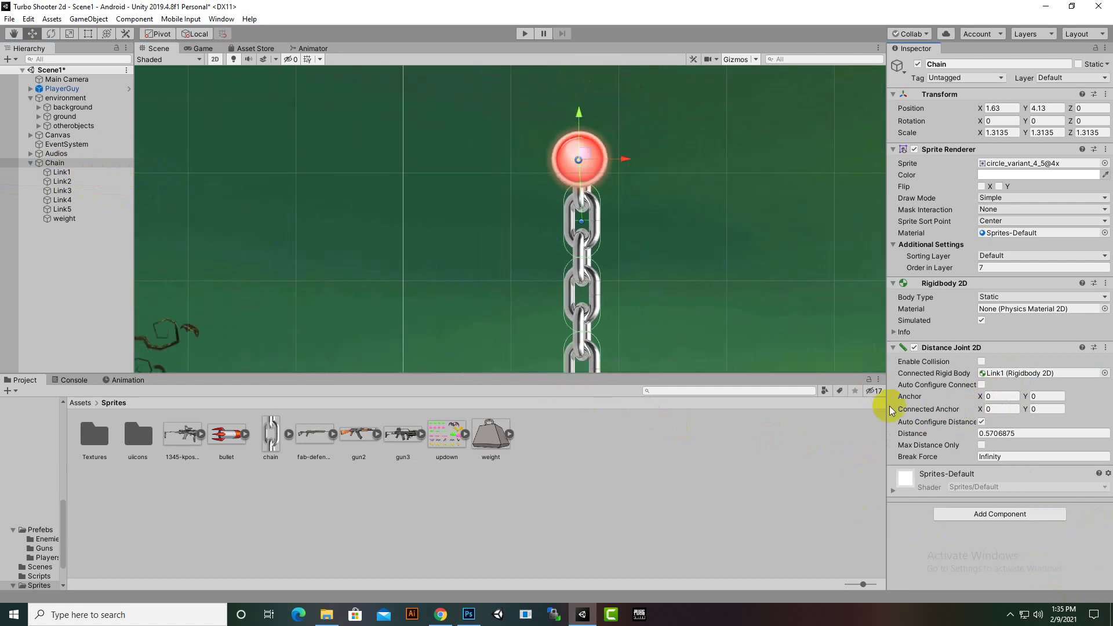
Set the Connected Rigid Body of the Chain anchor's Distance Joint 2D back to the weight.
{"action": "left_click", "coordinate": [99, 454]}
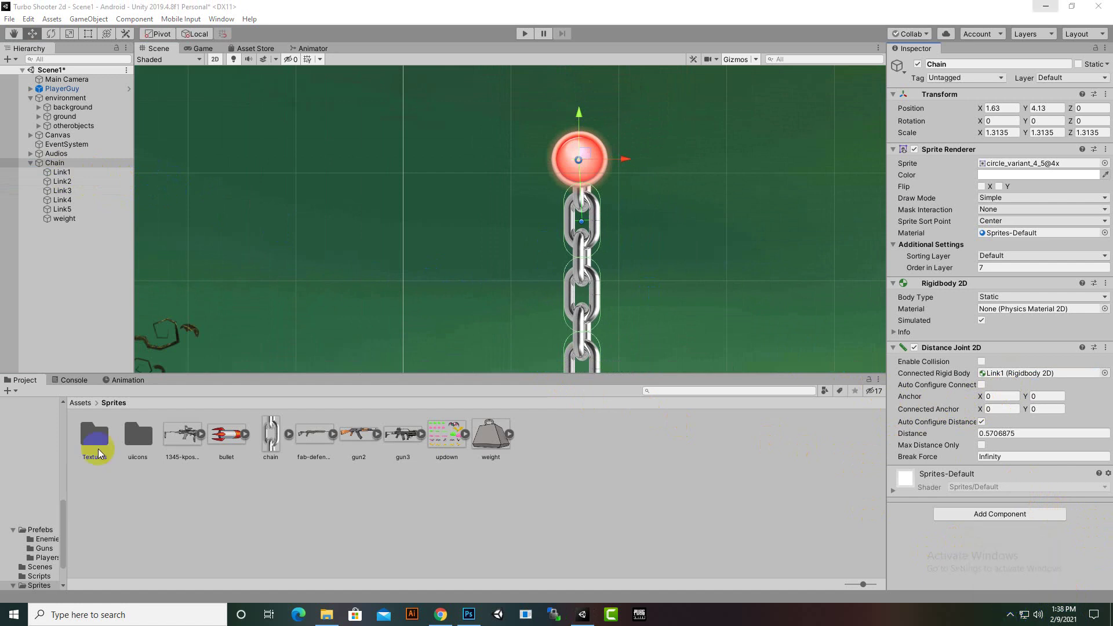
{"action": "left_click", "coordinate": [80, 402]}
{"action": "scroll", "coordinate": [704, 130], "scroll_direction": "down", "scroll_amount": 3}
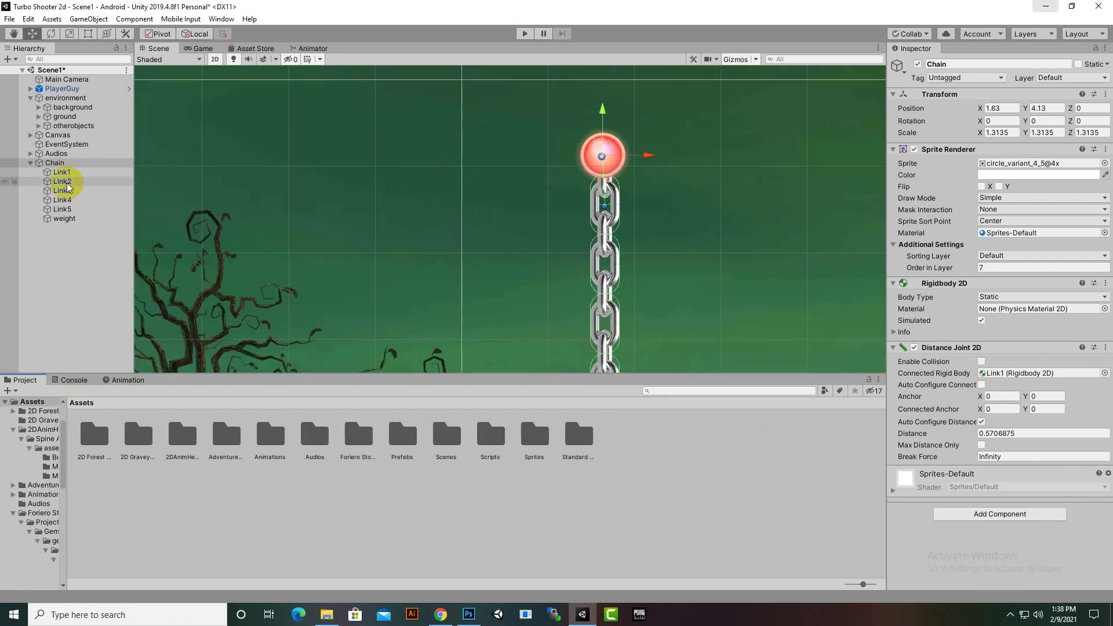
{"action": "left_click", "coordinate": [64, 163]}
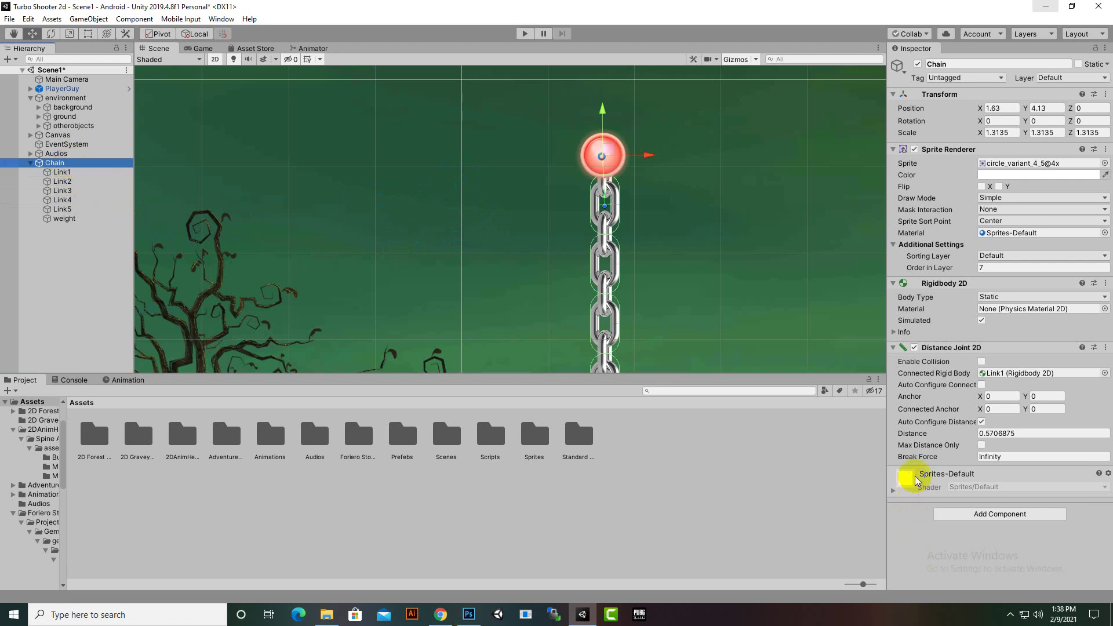
{"action": "left_click_drag", "start_coordinate": [62, 219], "coordinate": [1032, 376]}
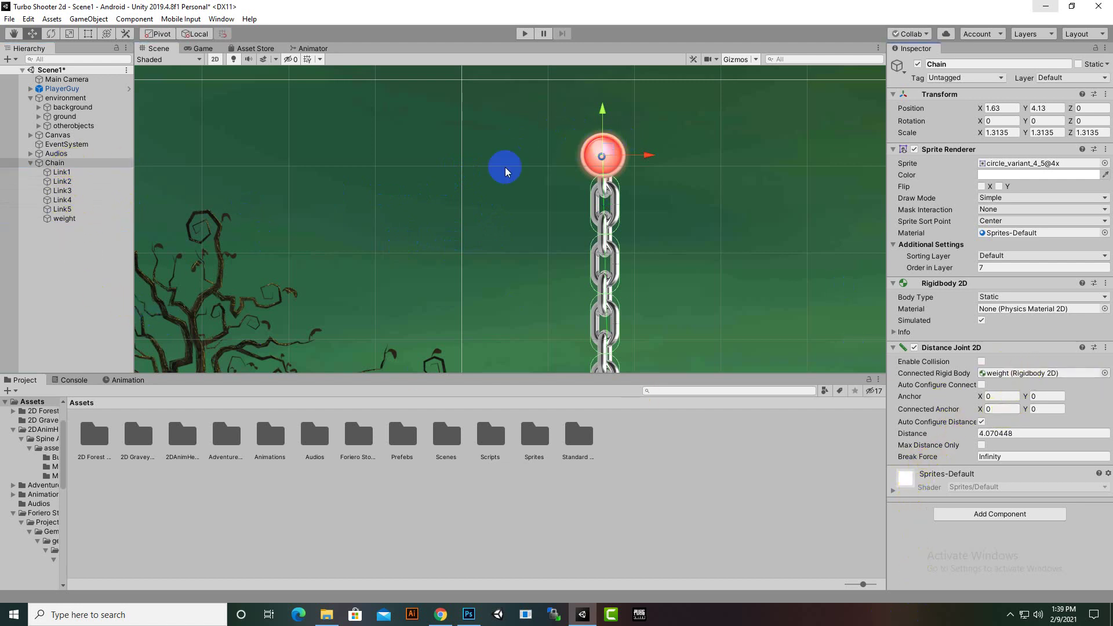
Add a second Hinge Joint 2D component to Link1.
{"action": "scroll", "coordinate": [495, 323], "scroll_direction": "down", "scroll_amount": 2}
{"action": "middle_click_drag", "start_coordinate": [661, 286], "coordinate": [683, 241]}
{"action": "left_click", "coordinate": [99, 174]}
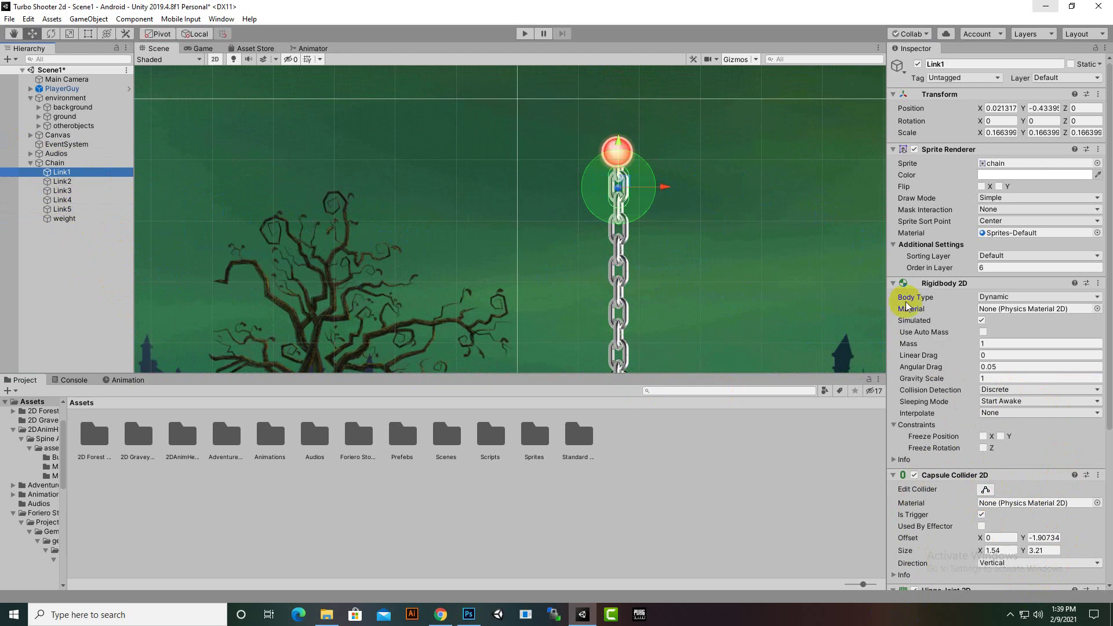
{"action": "scroll", "coordinate": [981, 381], "scroll_direction": "down", "scroll_amount": 5}
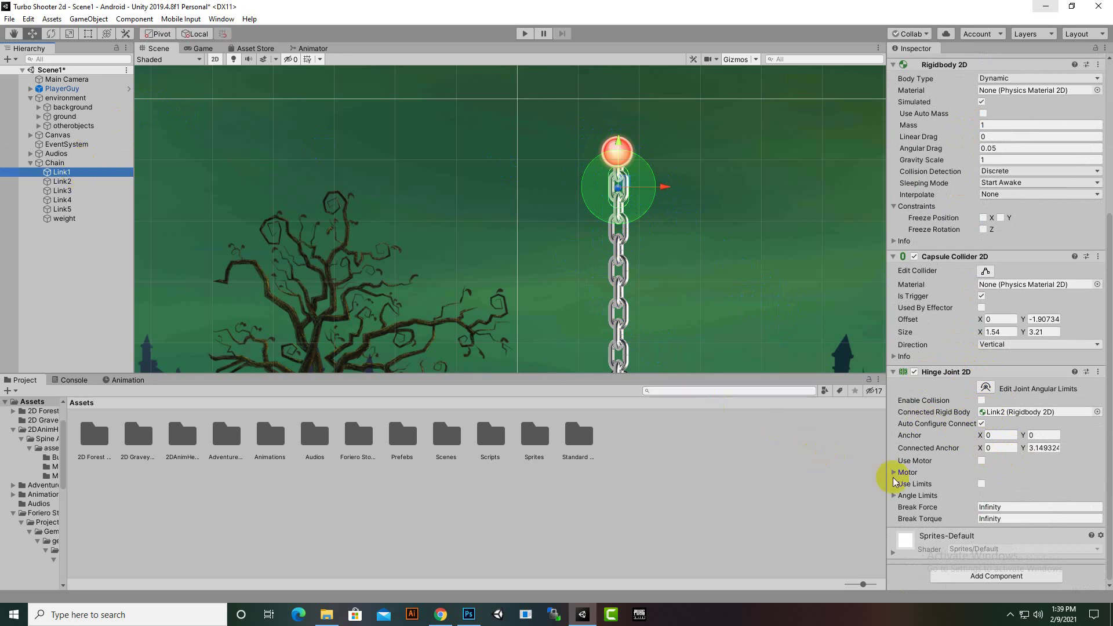
{"action": "left_click", "coordinate": [976, 576]}
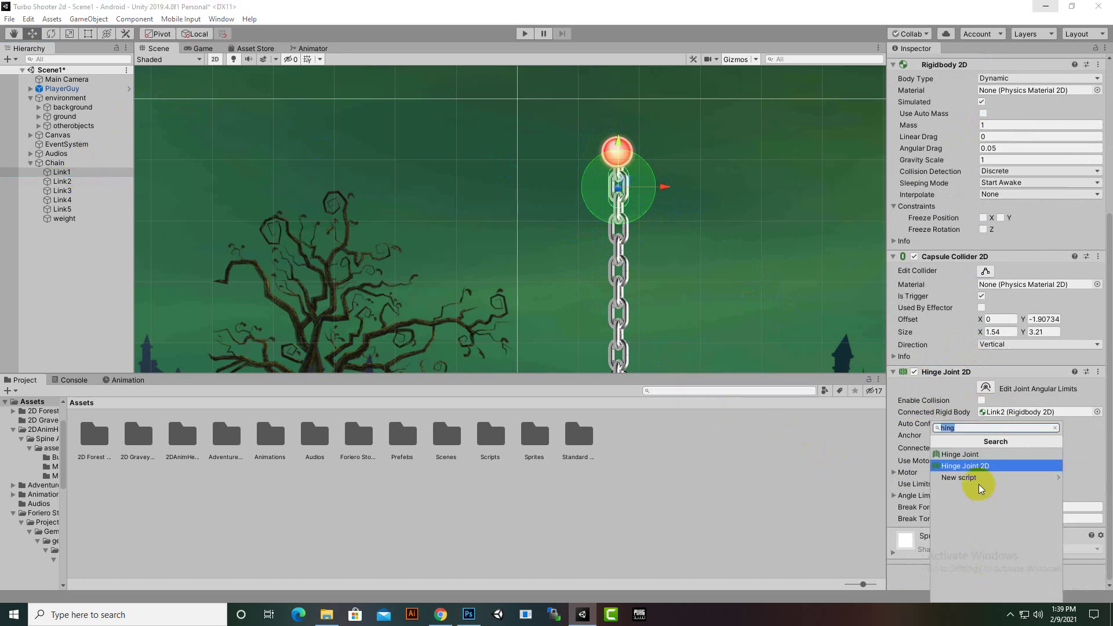
{"action": "left_click", "coordinate": [979, 466]}
{"action": "scroll", "coordinate": [993, 483], "scroll_direction": "down", "scroll_amount": 3}
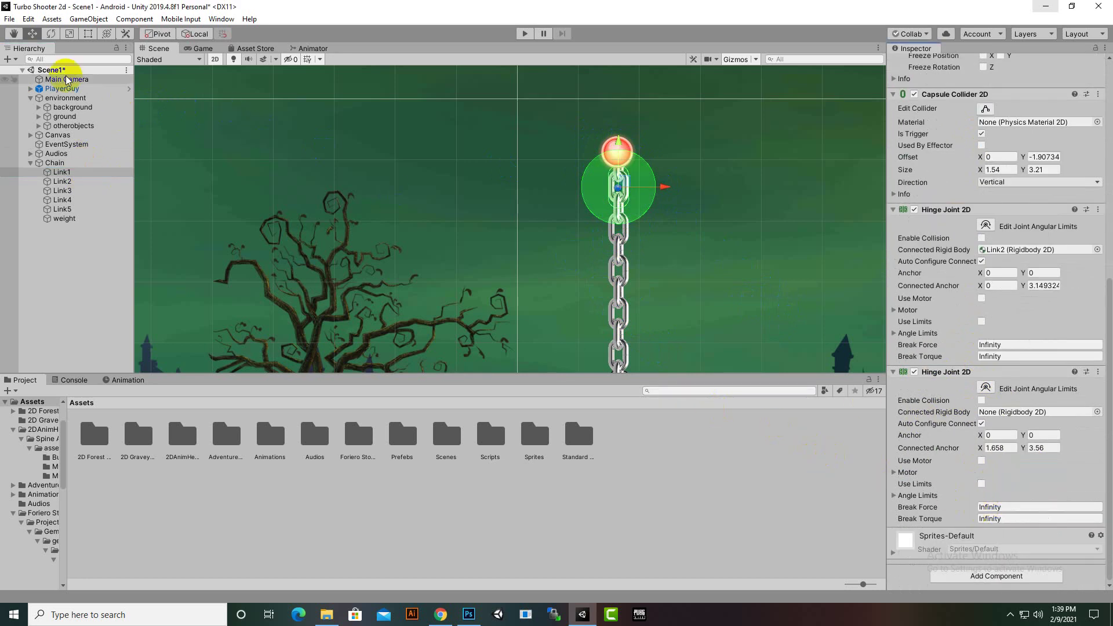
Assign the Chain anchor as the Connected Rigid Body of Link1's second Hinge Joint 2D.
{"action": "left_click_drag", "start_coordinate": [57, 162], "coordinate": [1024, 415]}
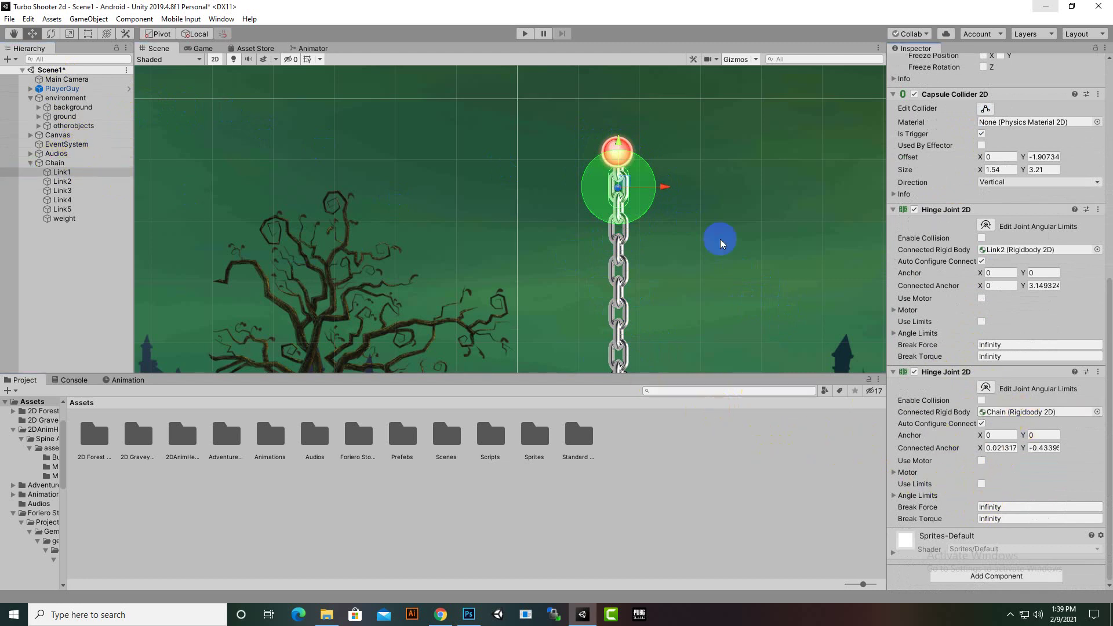
{"action": "scroll", "coordinate": [643, 189], "scroll_direction": "up", "scroll_amount": 5}
{"action": "scroll", "coordinate": [649, 189], "scroll_direction": "up", "scroll_amount": 3}
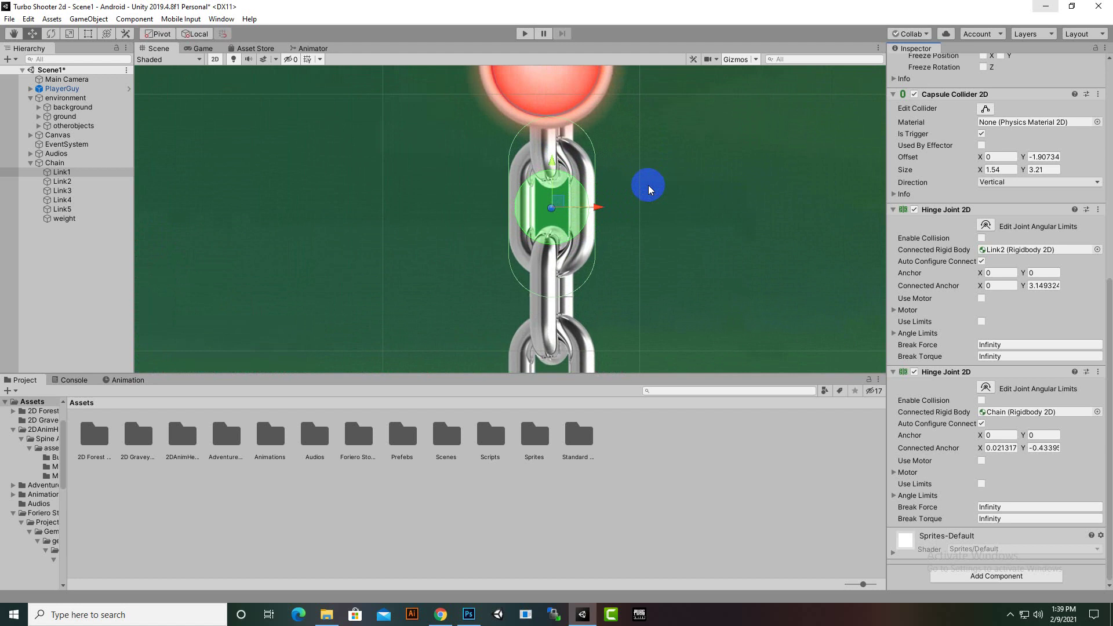
{"action": "left_click", "coordinate": [76, 173]}
{"action": "scroll", "coordinate": [617, 284], "scroll_direction": "down", "scroll_amount": 2}
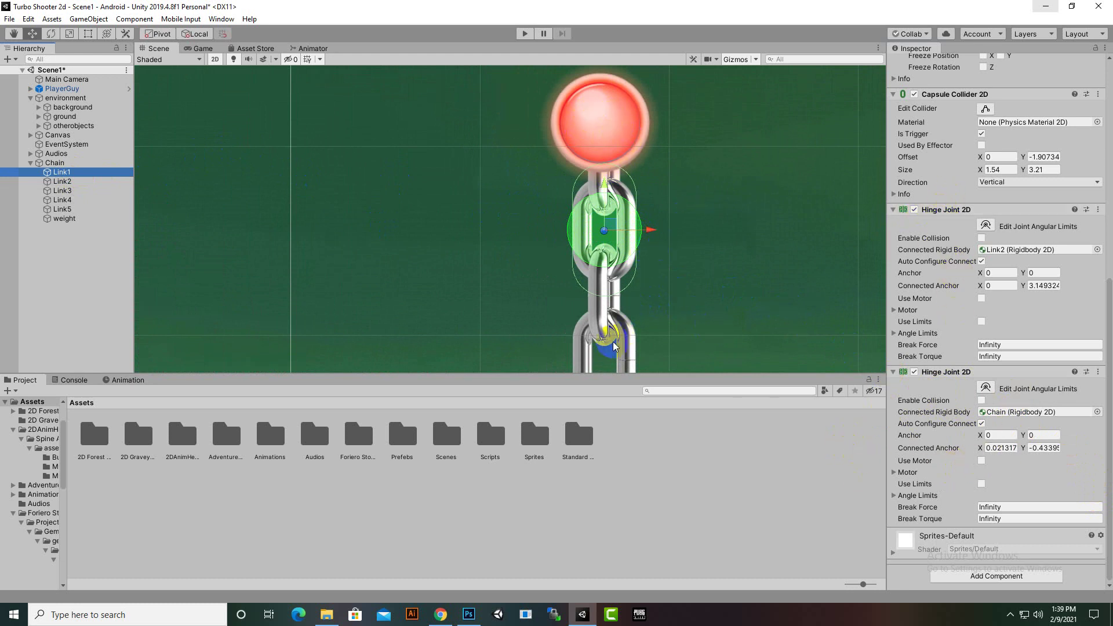
Play-test the scene, moving the player back and forth past the hanging chain, and stop the game.
{"action": "left_click", "coordinate": [526, 34]}
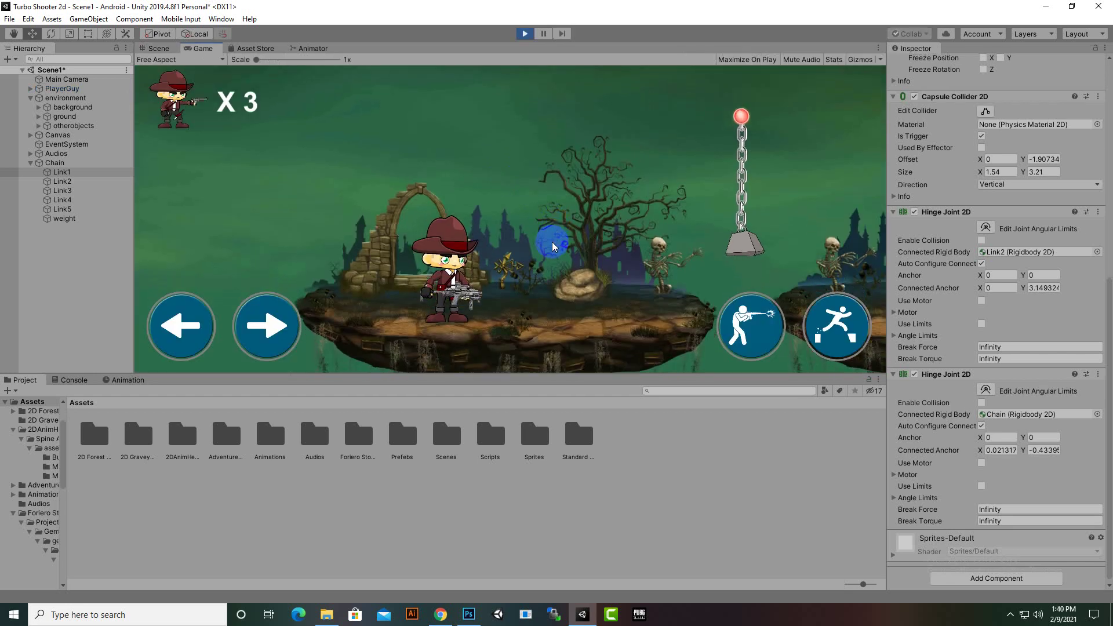
{"action": "left_click", "coordinate": [277, 340]}
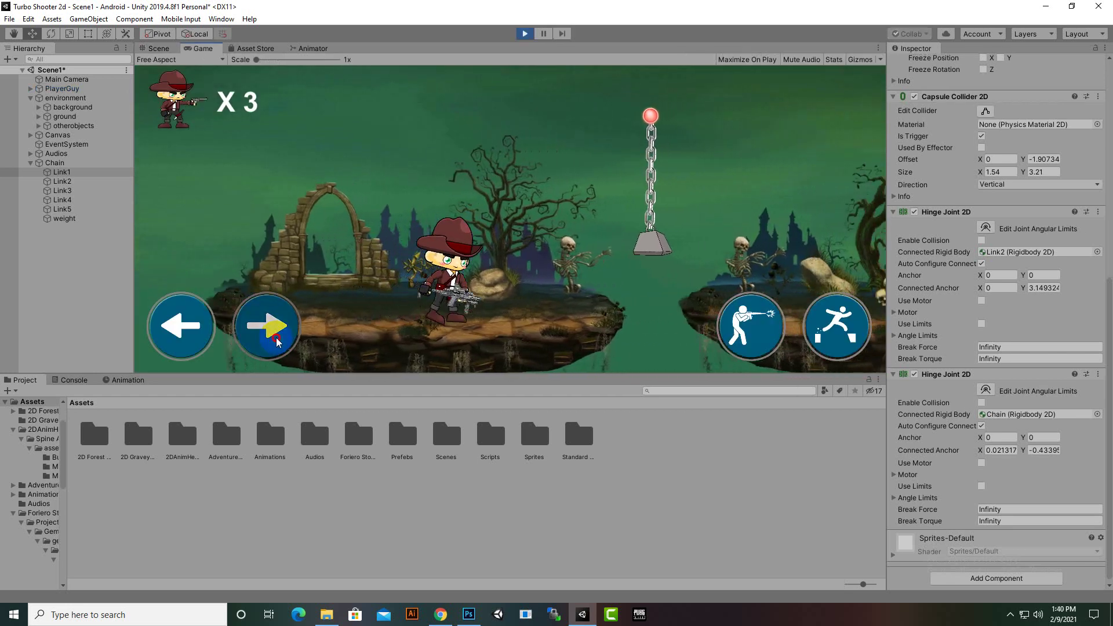
{"action": "left_click", "coordinate": [277, 341]}
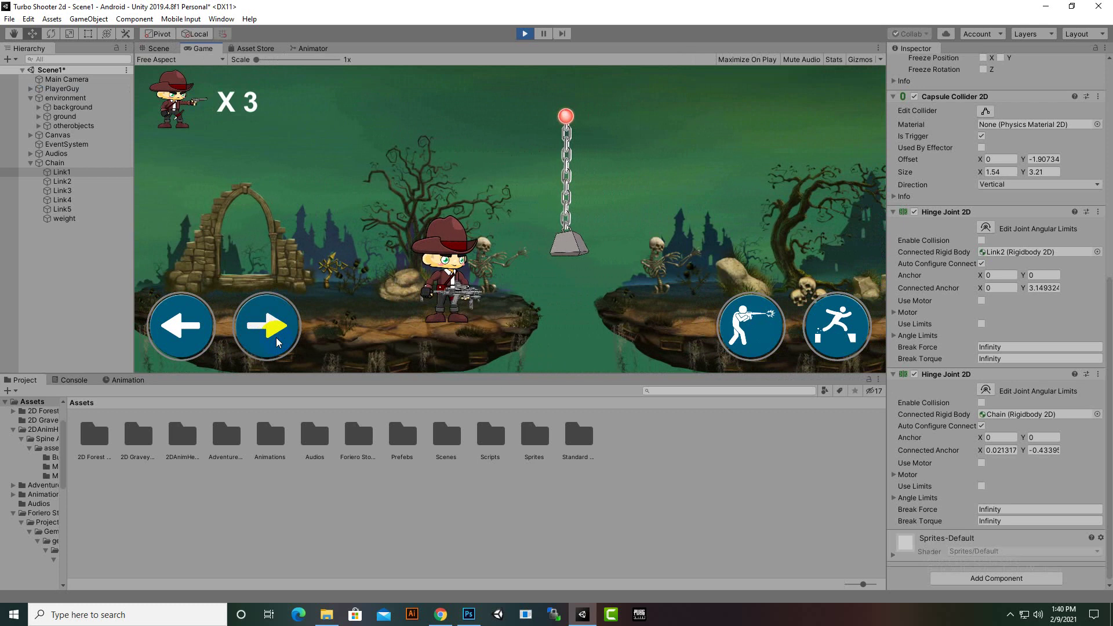
{"action": "left_click", "coordinate": [264, 333]}
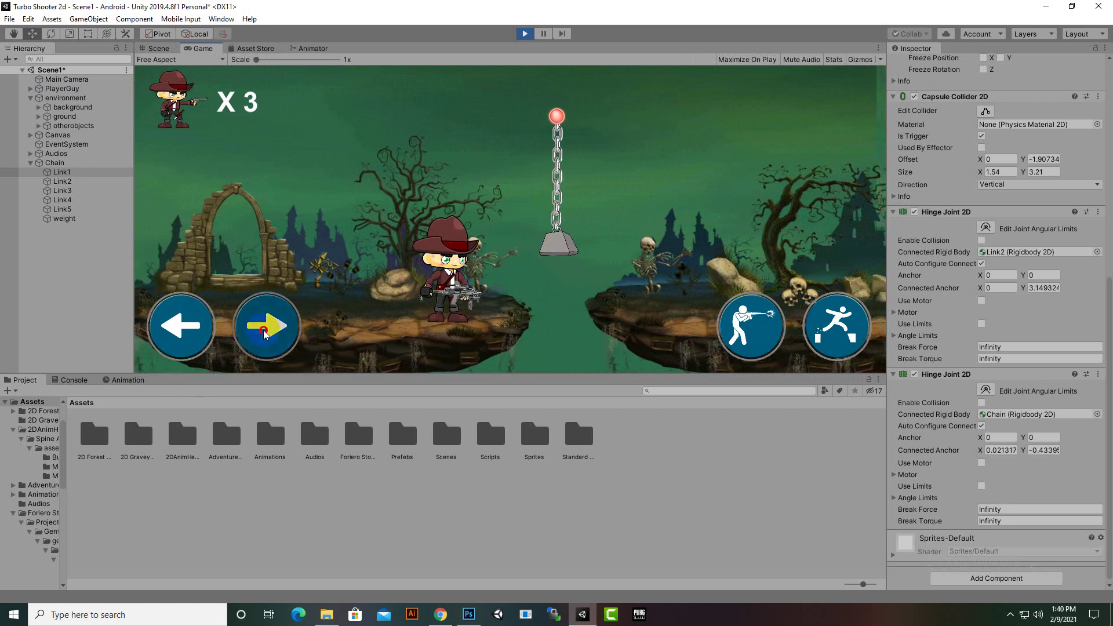
{"action": "left_click", "coordinate": [308, 354]}
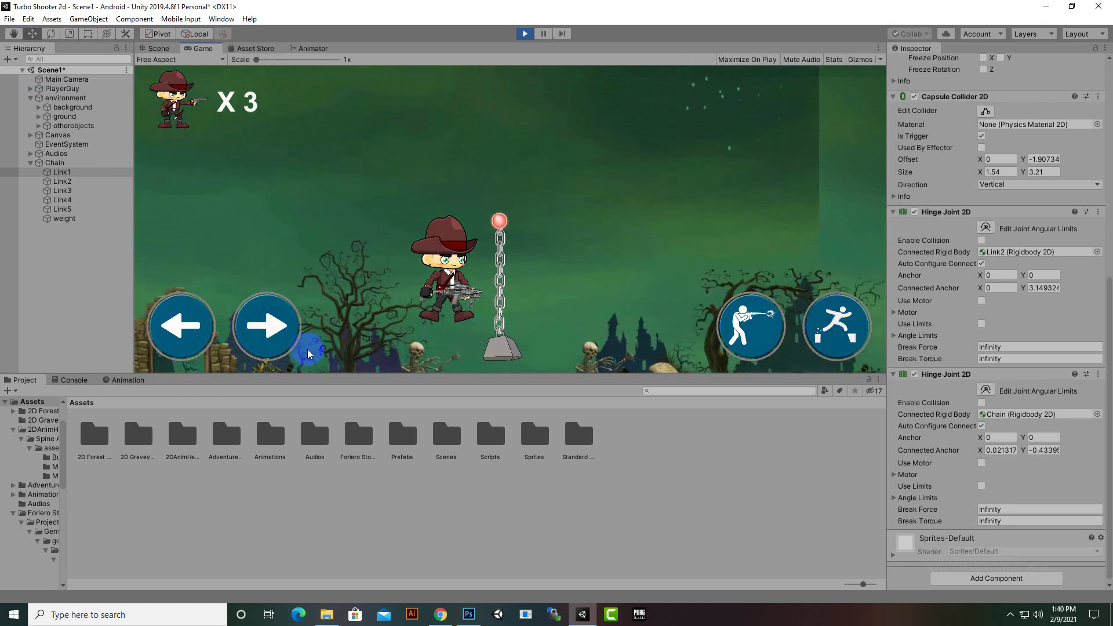
{"action": "left_click", "coordinate": [267, 328]}
{"action": "left_click", "coordinate": [192, 331]}
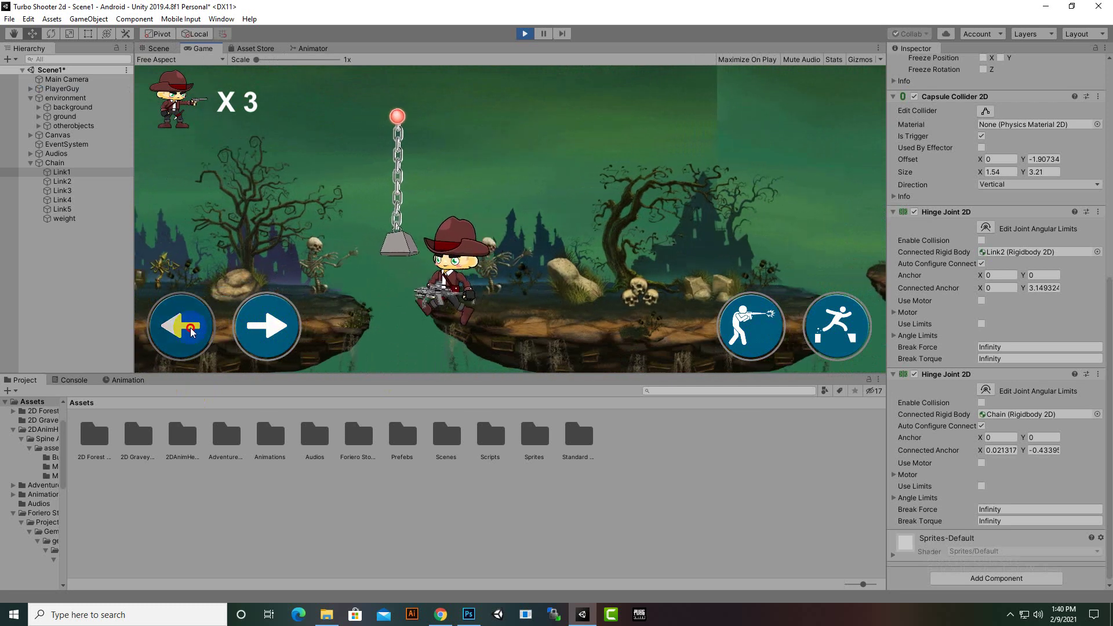
{"action": "left_click", "coordinate": [617, 328]}
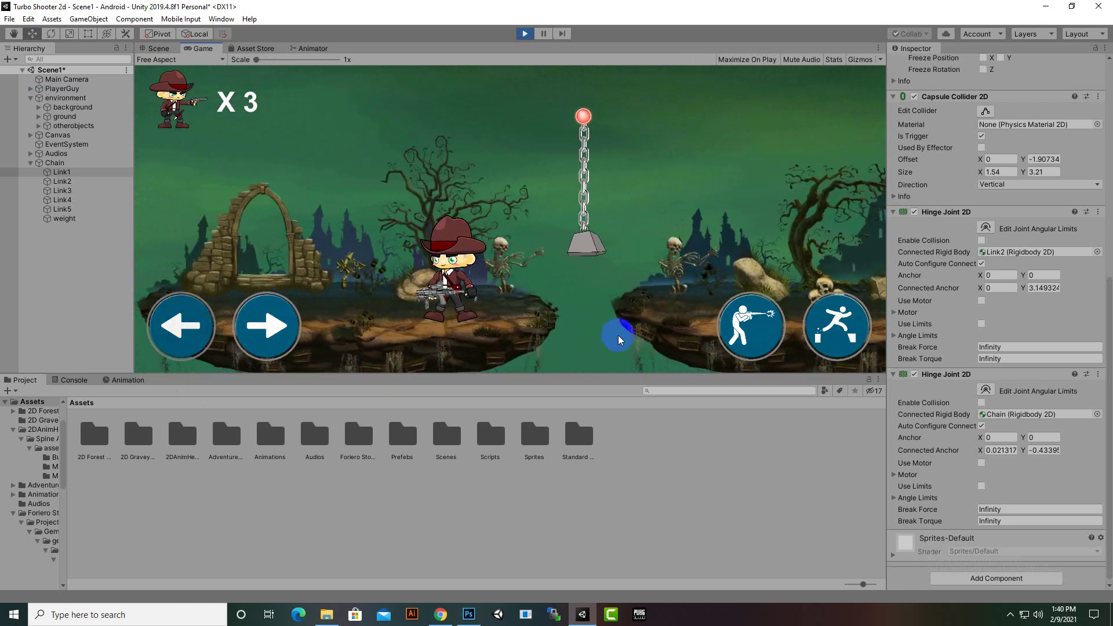
{"action": "left_click", "coordinate": [524, 33]}
Add a Box Collider 2D component to the weight.
{"action": "left_click_drag", "start_coordinate": [675, 239], "coordinate": [631, 99]}
{"action": "left_click_drag", "start_coordinate": [619, 368], "coordinate": [621, 179]}
{"action": "key", "text": "w"}
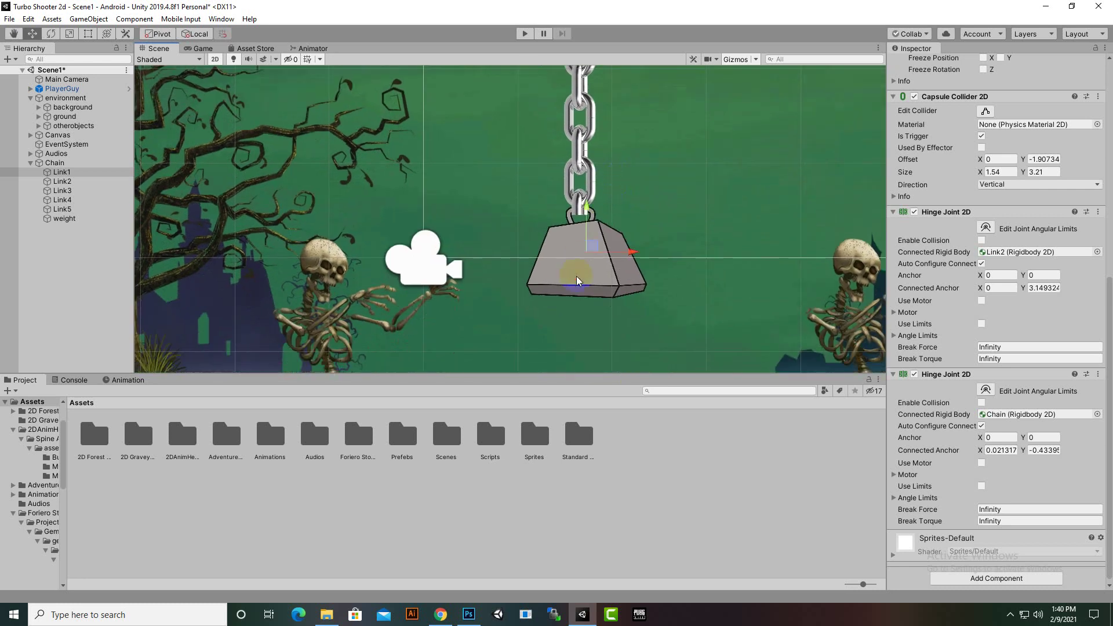
{"action": "left_click", "coordinate": [577, 276]}
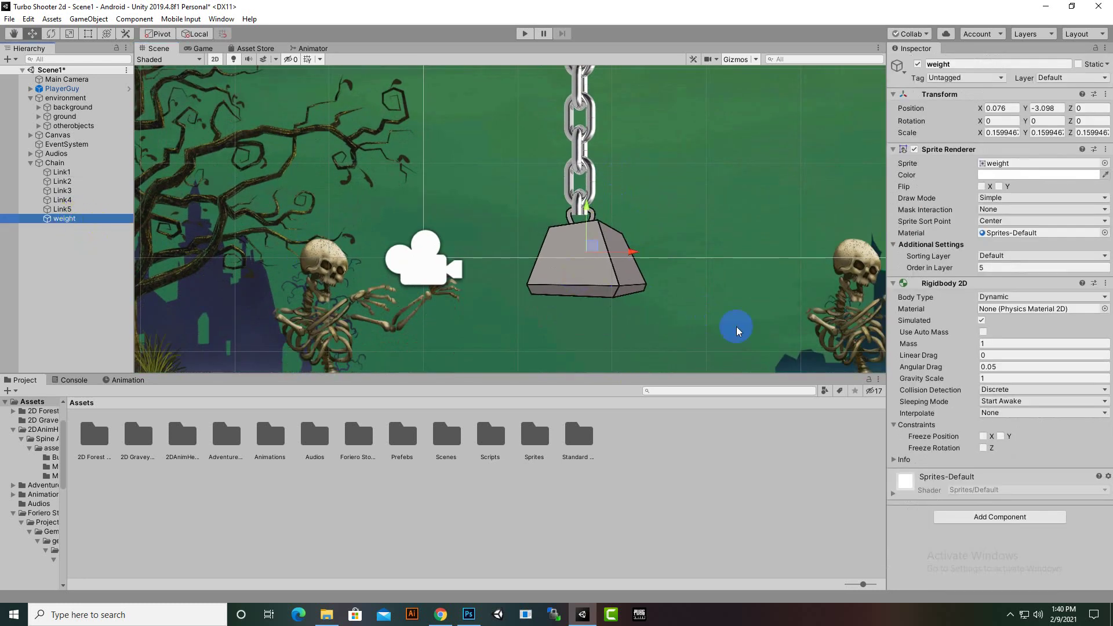
{"action": "left_click", "coordinate": [975, 517]}
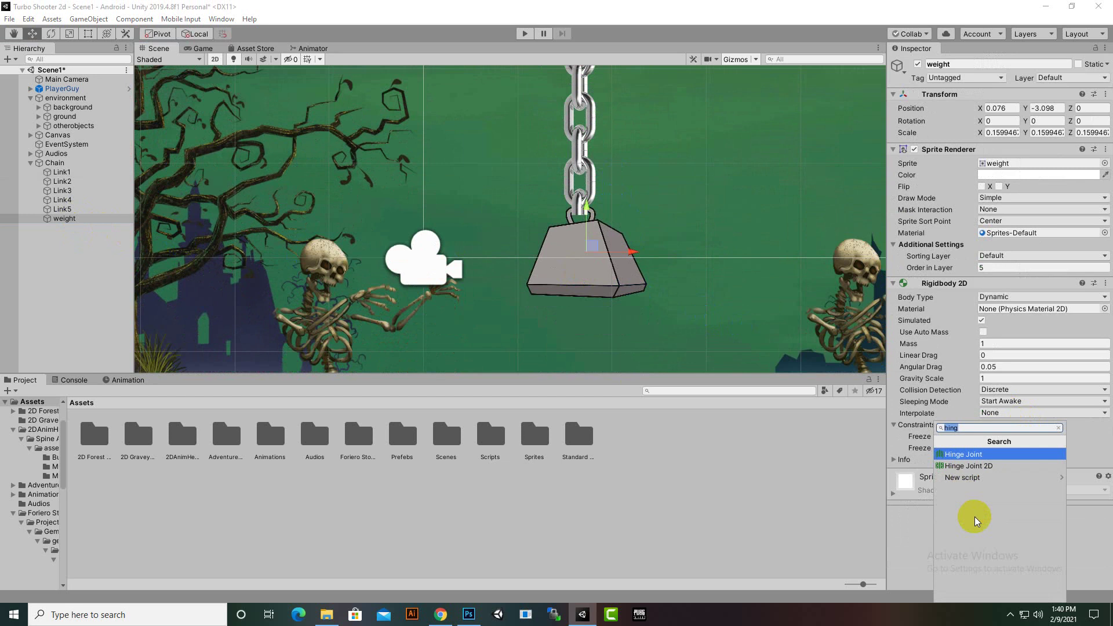
{"action": "type", "text": "b"}
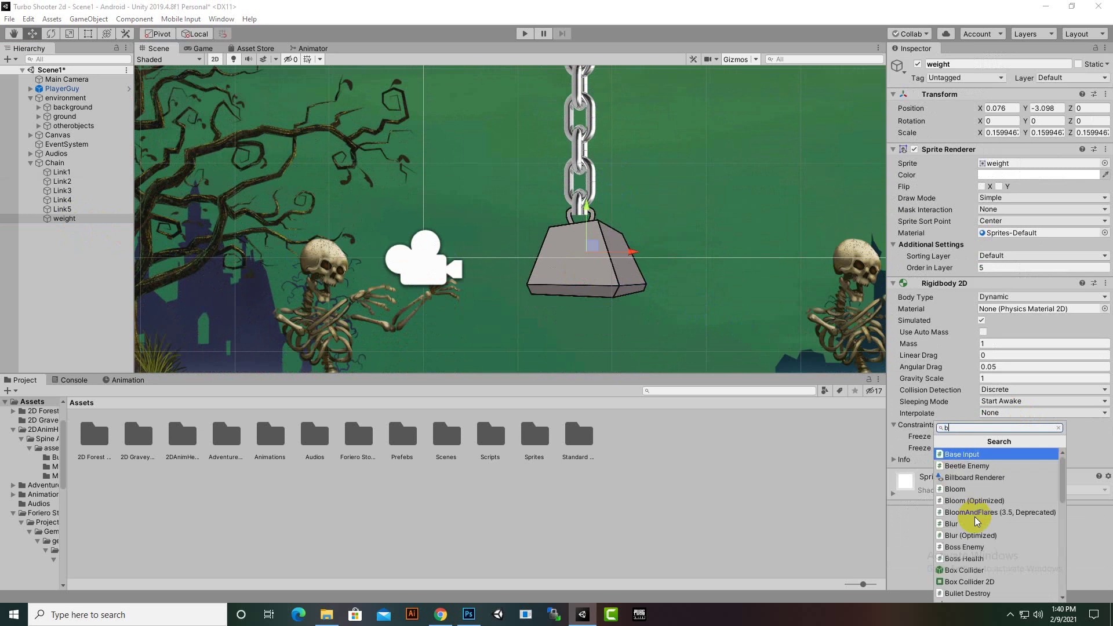
{"action": "left_click", "coordinate": [979, 581]}
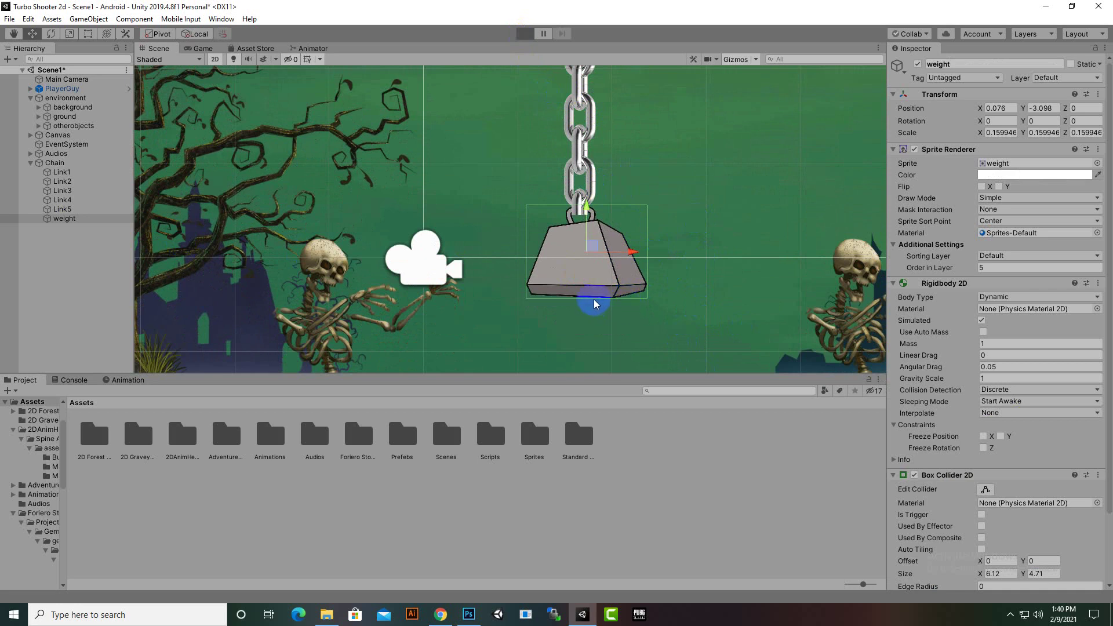
Play-test the weight's collider by walking and jumping the player into the hanging weight, and stop the game.
{"action": "left_click", "coordinate": [300, 325]}
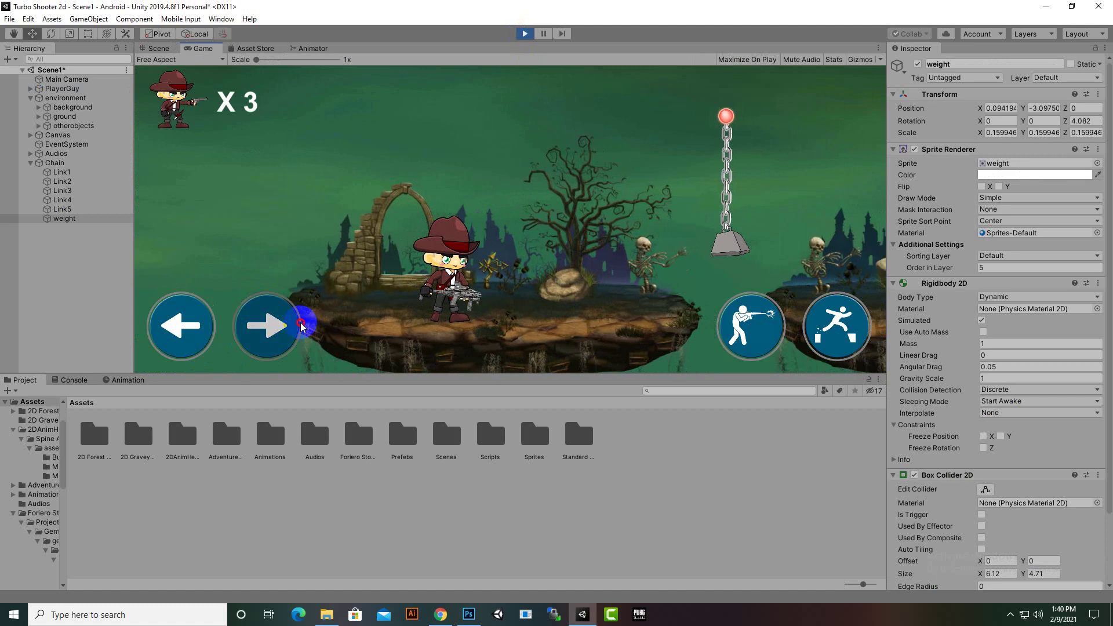
{"action": "left_click_drag", "start_coordinate": [300, 325], "coordinate": [186, 339]}
{"action": "left_click", "coordinate": [259, 328]}
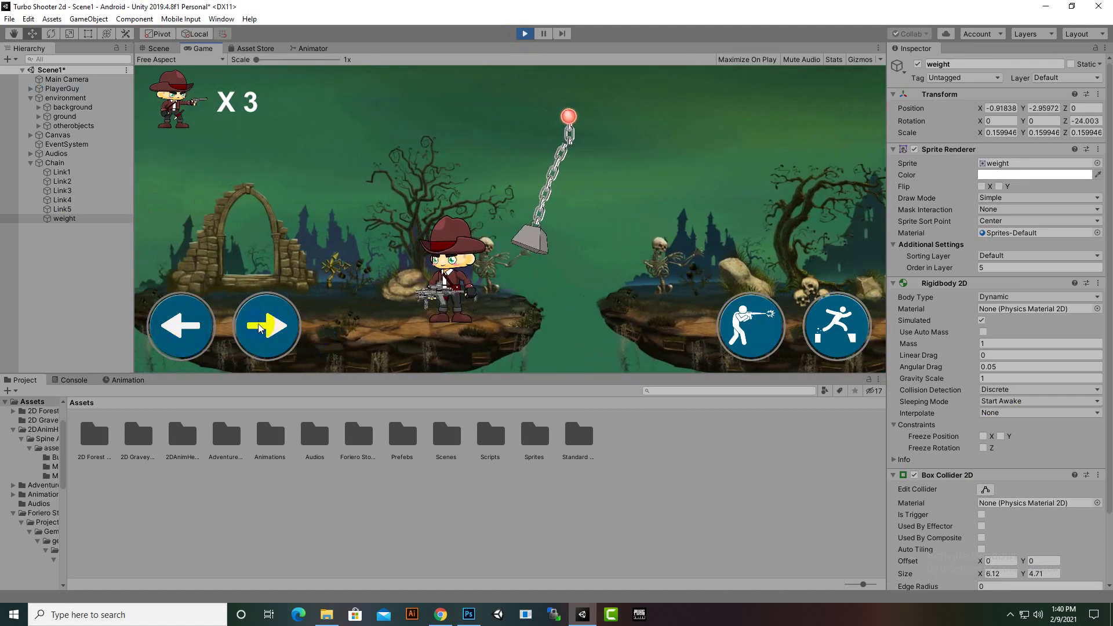
{"action": "left_click_drag", "start_coordinate": [259, 329], "coordinate": [259, 329]}
{"action": "left_click", "coordinate": [177, 326]}
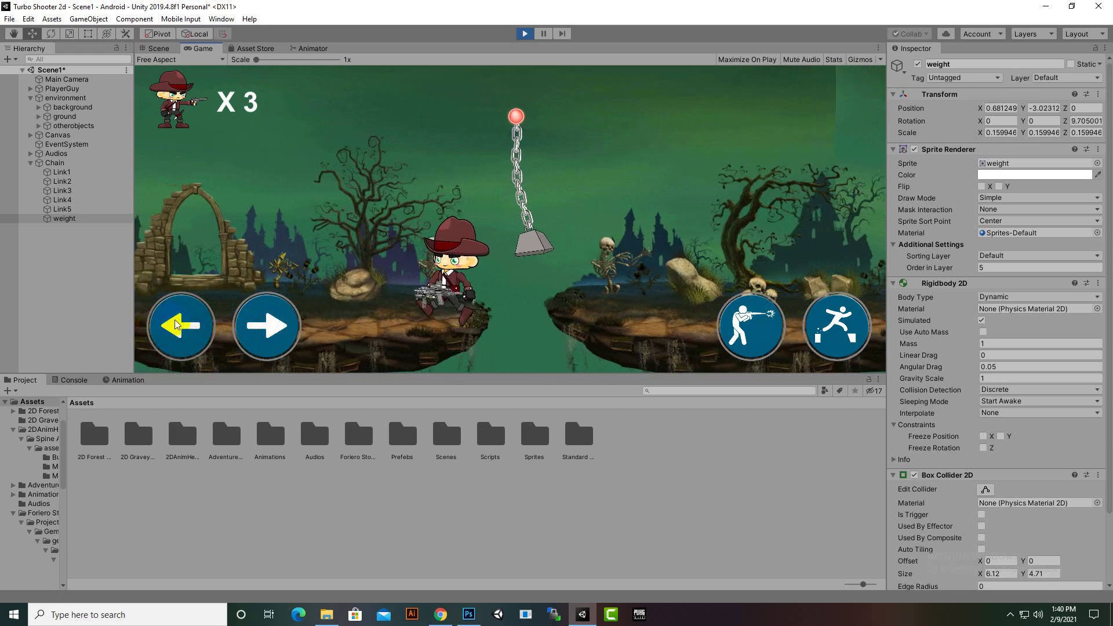
{"action": "left_click", "coordinate": [836, 326]}
{"action": "left_click", "coordinate": [285, 338]}
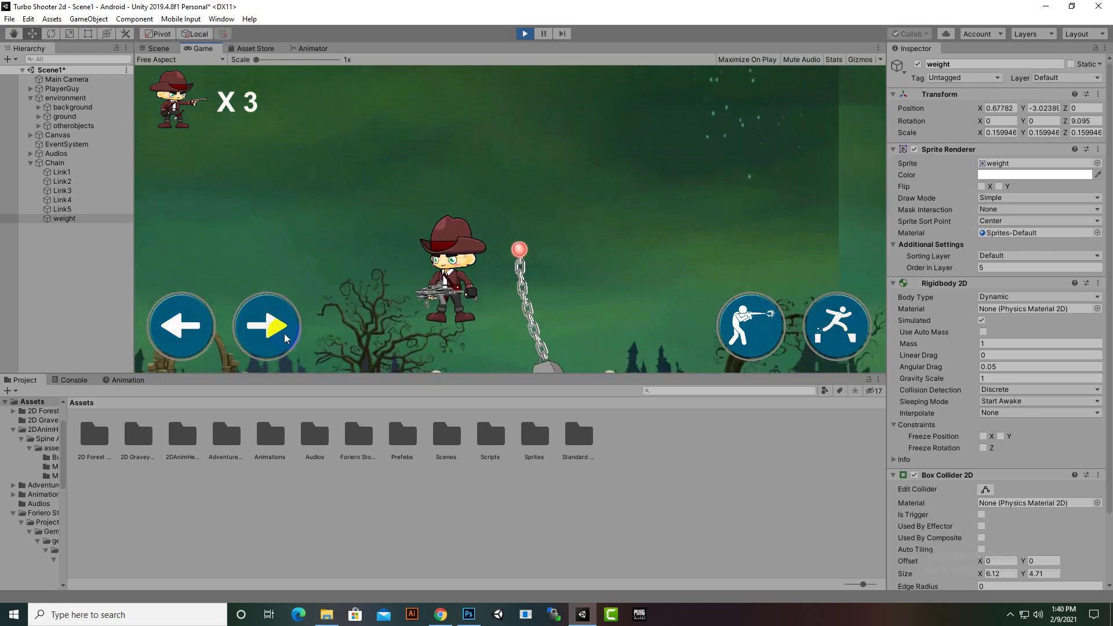
{"action": "left_click_drag", "start_coordinate": [285, 338], "coordinate": [286, 338]}
{"action": "left_click", "coordinate": [195, 328]}
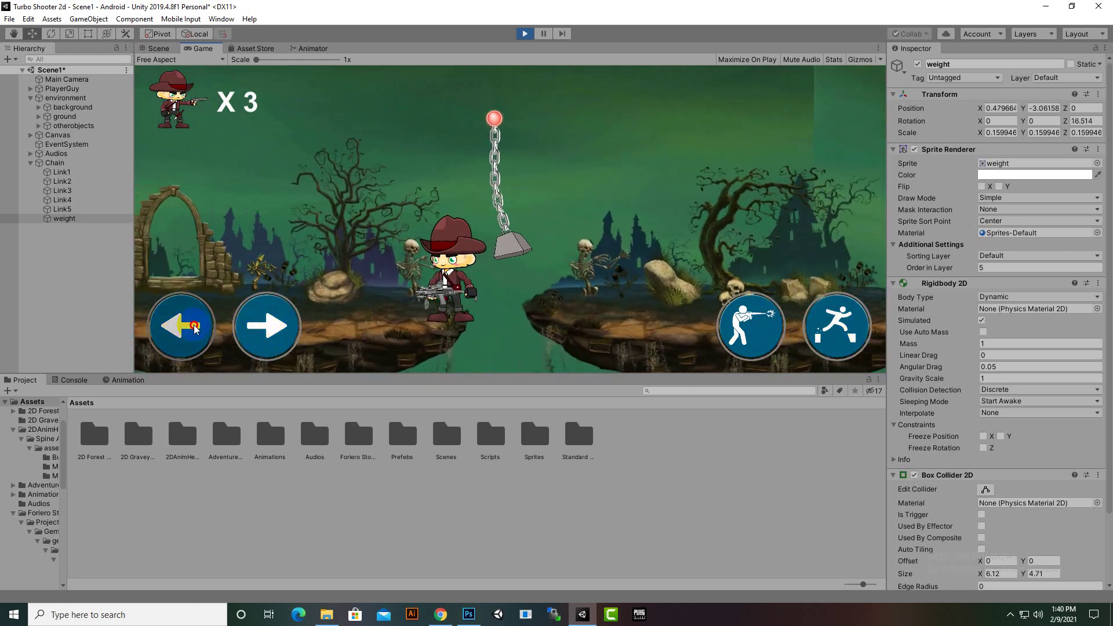
{"action": "left_click_drag", "start_coordinate": [195, 329], "coordinate": [195, 328]}
{"action": "left_click", "coordinate": [526, 34]}
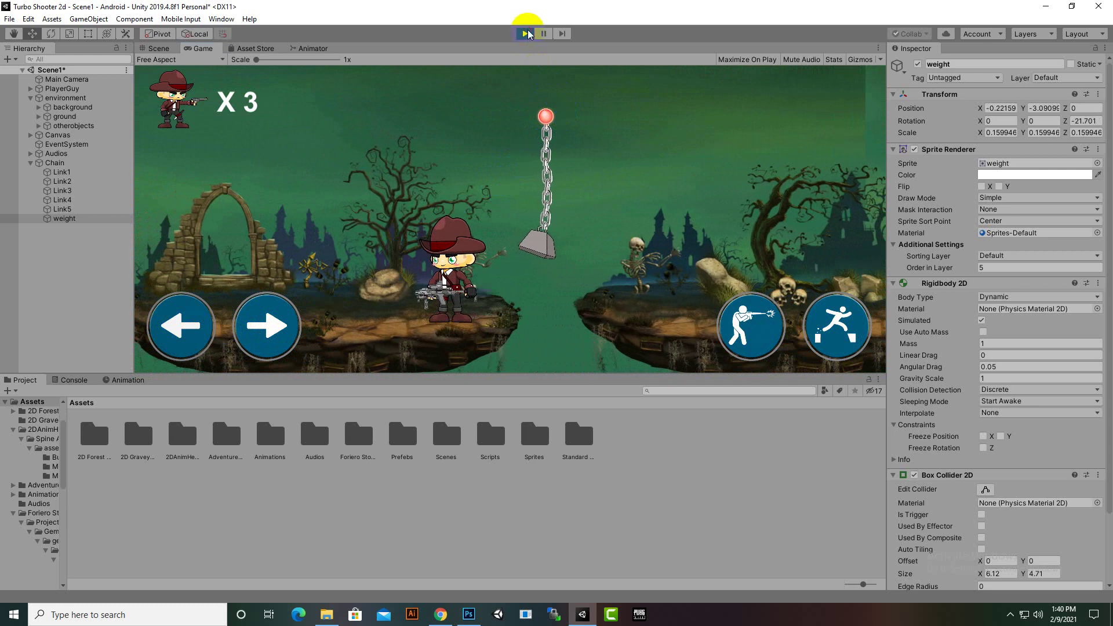
Set the Anchor Y of Link5's Hinge Joint 2D to -1.53, at the link's lower end where the weight hangs.
{"action": "scroll", "coordinate": [641, 242], "scroll_direction": "down", "scroll_amount": 3}
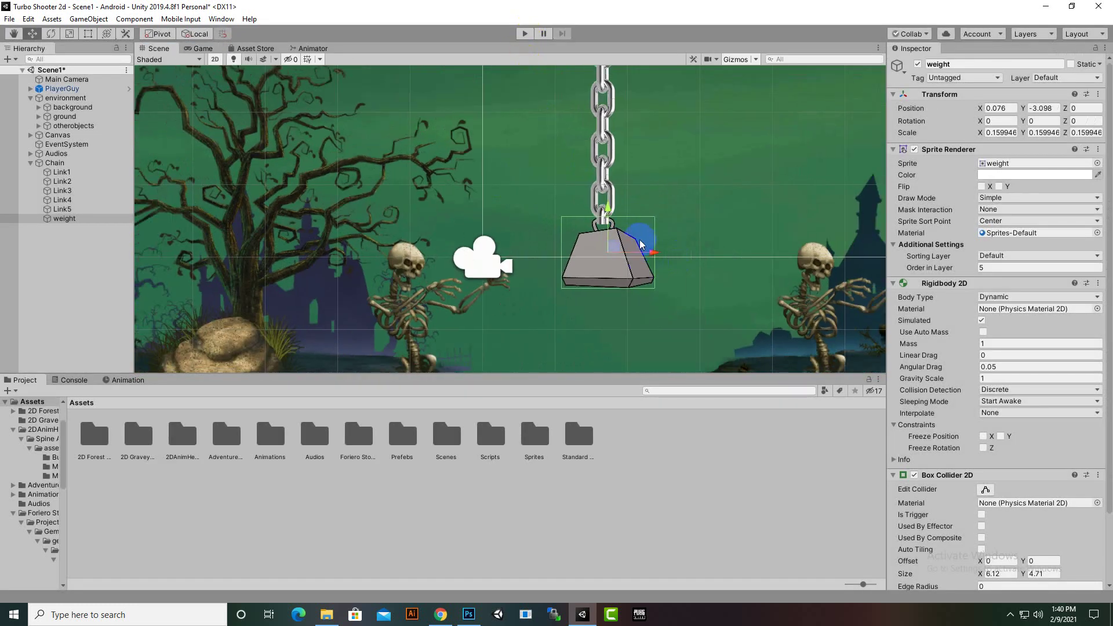
{"action": "middle_click_drag", "start_coordinate": [641, 241], "coordinate": [616, 315]}
{"action": "scroll", "coordinate": [548, 301], "scroll_direction": "up", "scroll_amount": 2}
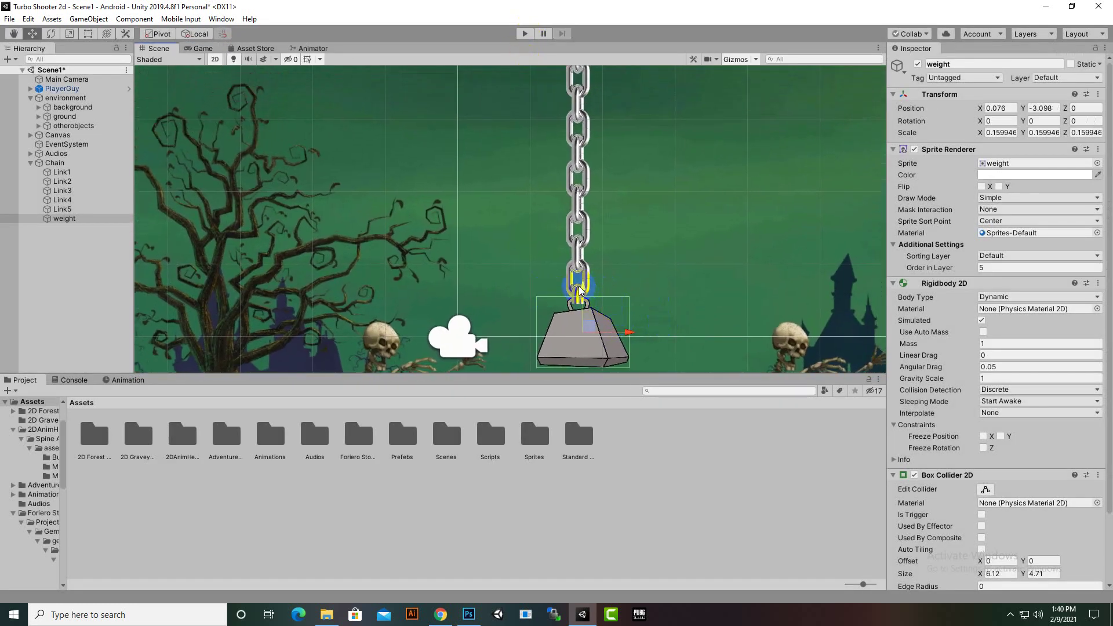
{"action": "scroll", "coordinate": [580, 290], "scroll_direction": "up", "scroll_amount": 2}
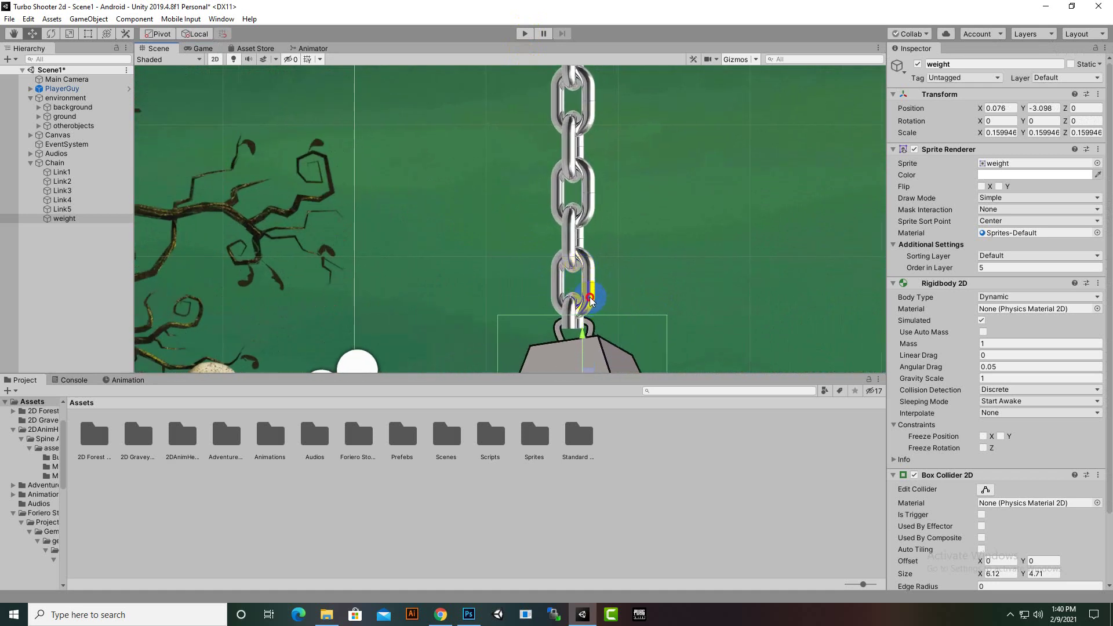
{"action": "left_click", "coordinate": [591, 300]}
{"action": "left_click", "coordinate": [589, 300]}
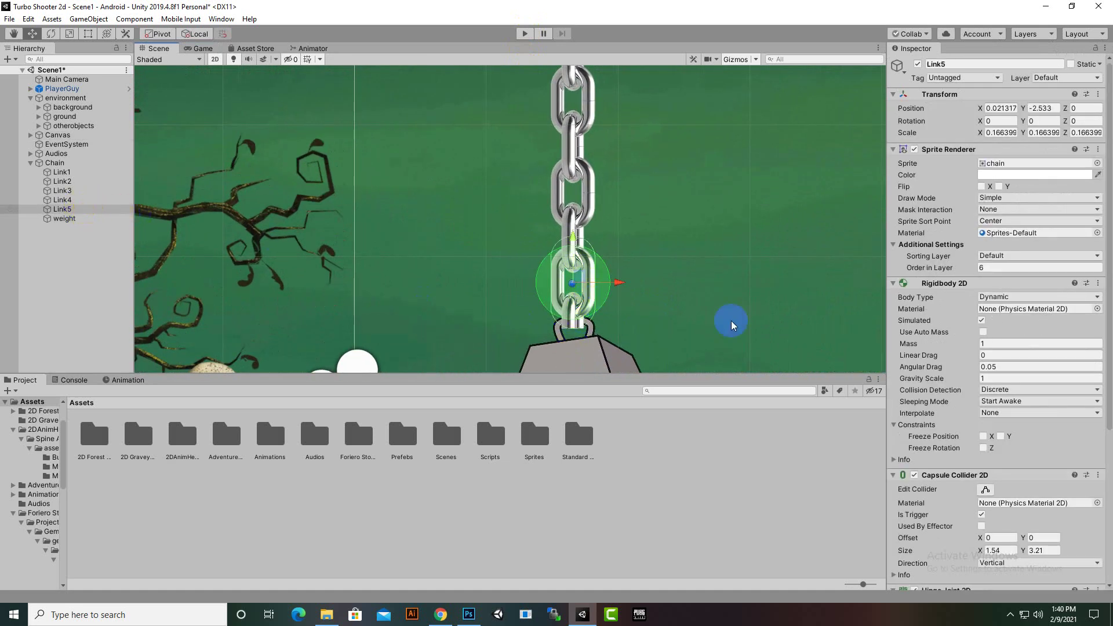
{"action": "scroll", "coordinate": [622, 336], "scroll_direction": "up", "scroll_amount": 5}
{"action": "middle_click_drag", "start_coordinate": [652, 290], "coordinate": [825, 340]}
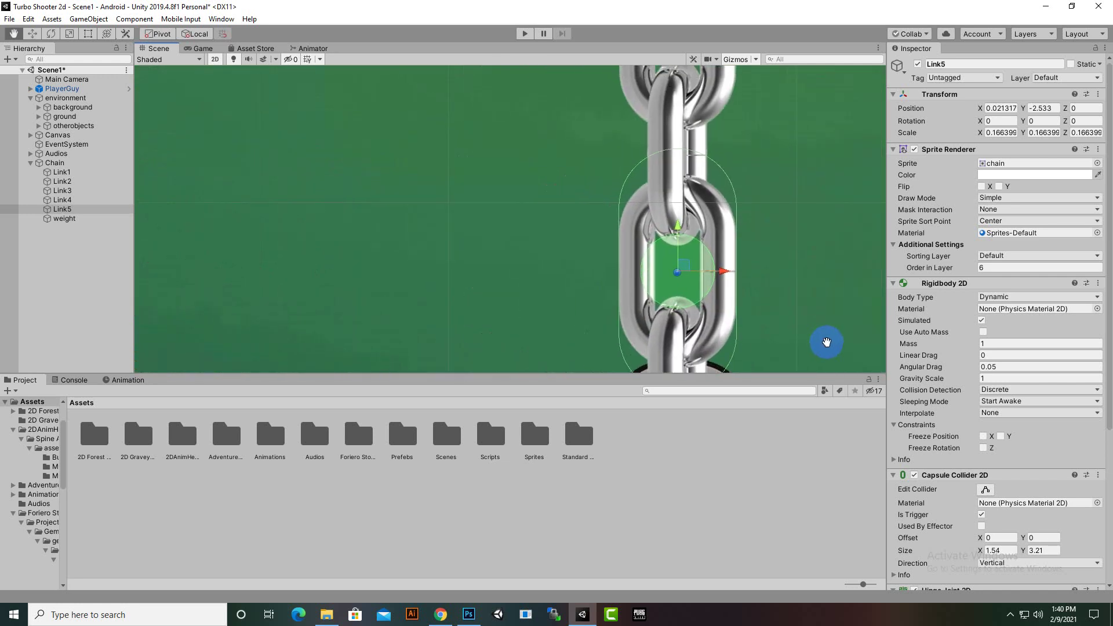
{"action": "scroll", "coordinate": [745, 303], "scroll_direction": "up", "scroll_amount": 2}
{"action": "middle_click_drag", "start_coordinate": [745, 303], "coordinate": [711, 168]}
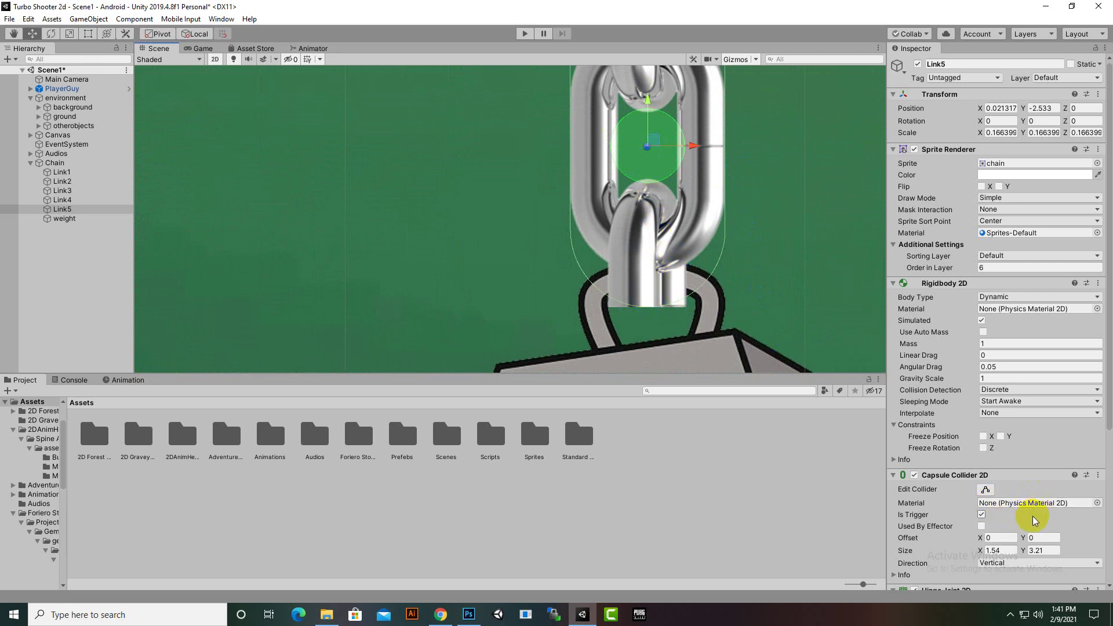
{"action": "scroll", "coordinate": [1035, 525], "scroll_direction": "down", "scroll_amount": 6}
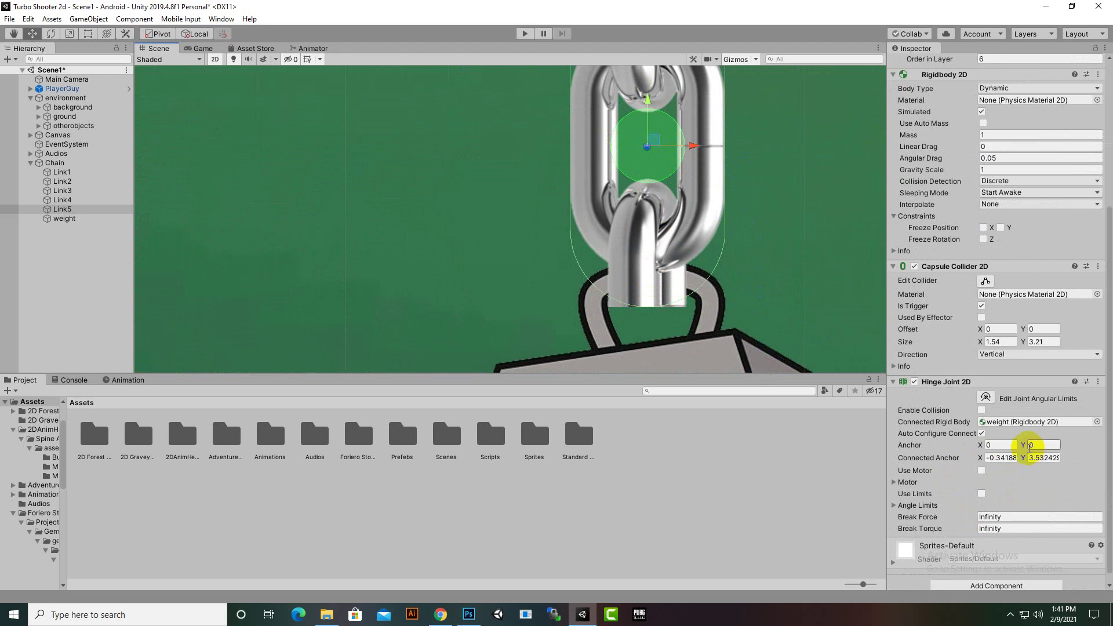
{"action": "left_click_drag", "start_coordinate": [1022, 447], "coordinate": [993, 449]}
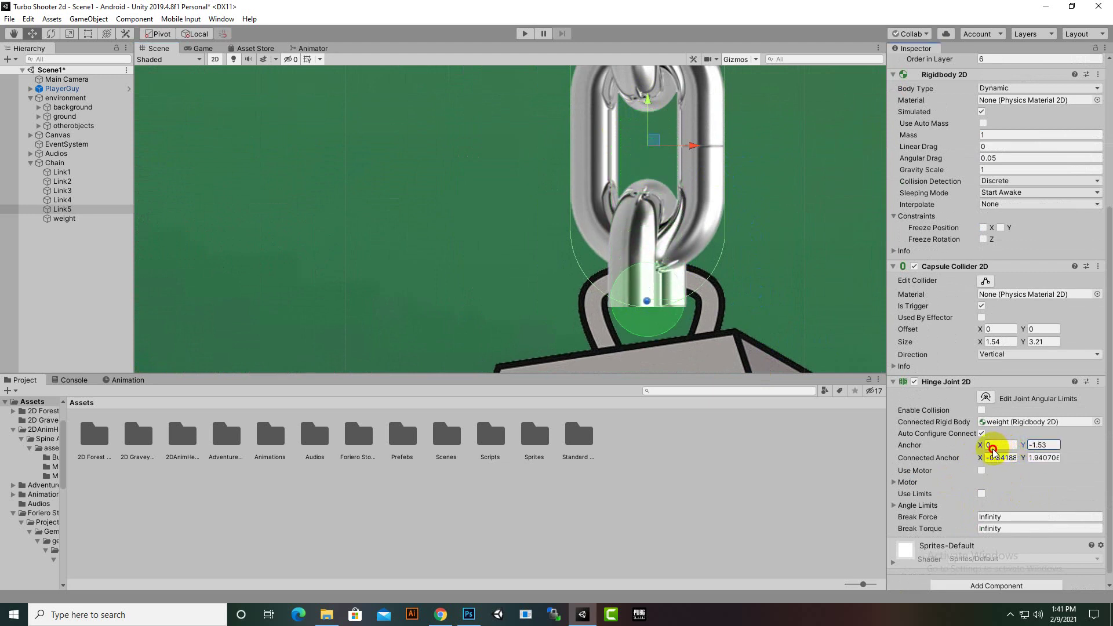
Set the Anchor Y of Link4's Hinge Joint 2D to -1.55, between Link4 and Link5.
{"action": "scroll", "coordinate": [784, 322], "scroll_direction": "down", "scroll_amount": 2}
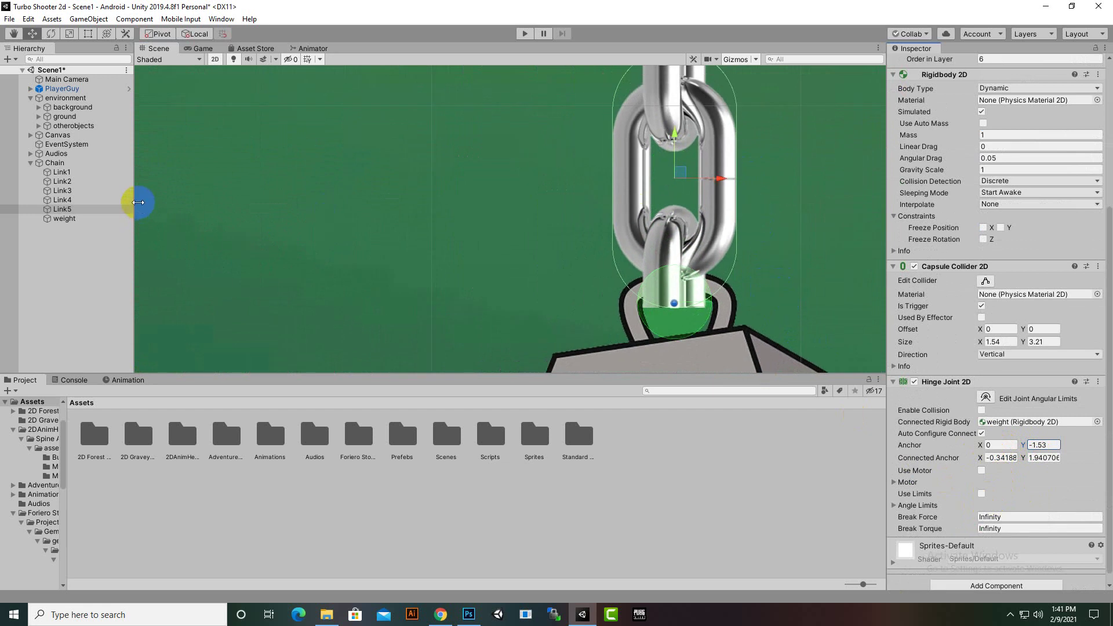
{"action": "left_click", "coordinate": [62, 199]}
{"action": "scroll", "coordinate": [556, 233], "scroll_direction": "down", "scroll_amount": 2}
{"action": "middle_click_drag", "start_coordinate": [556, 234], "coordinate": [699, 328]}
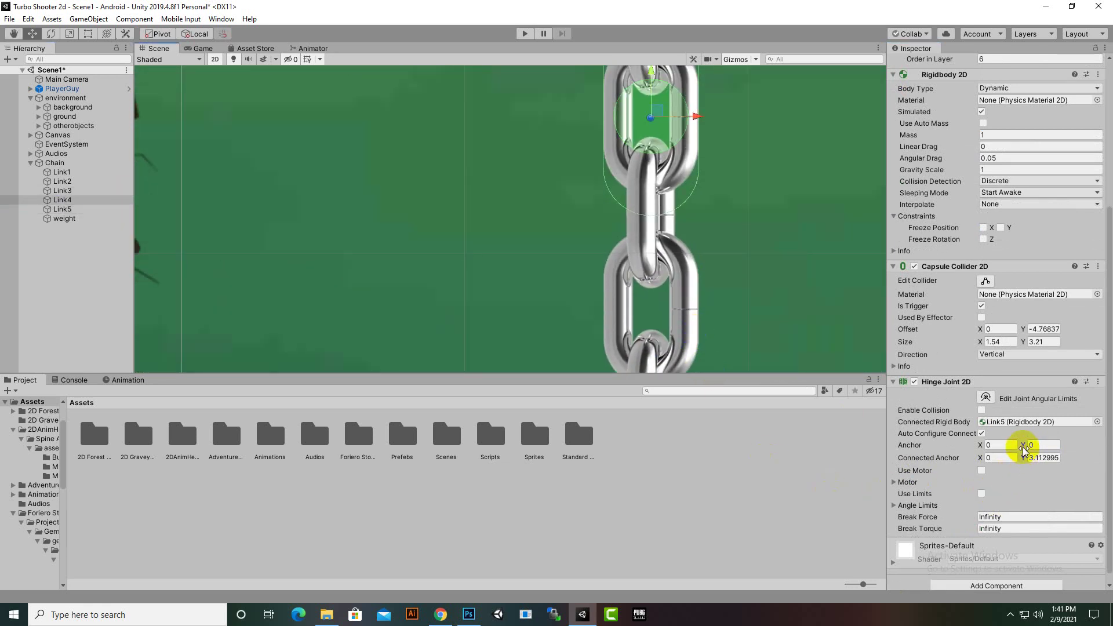
{"action": "left_click_drag", "start_coordinate": [1024, 450], "coordinate": [999, 456]}
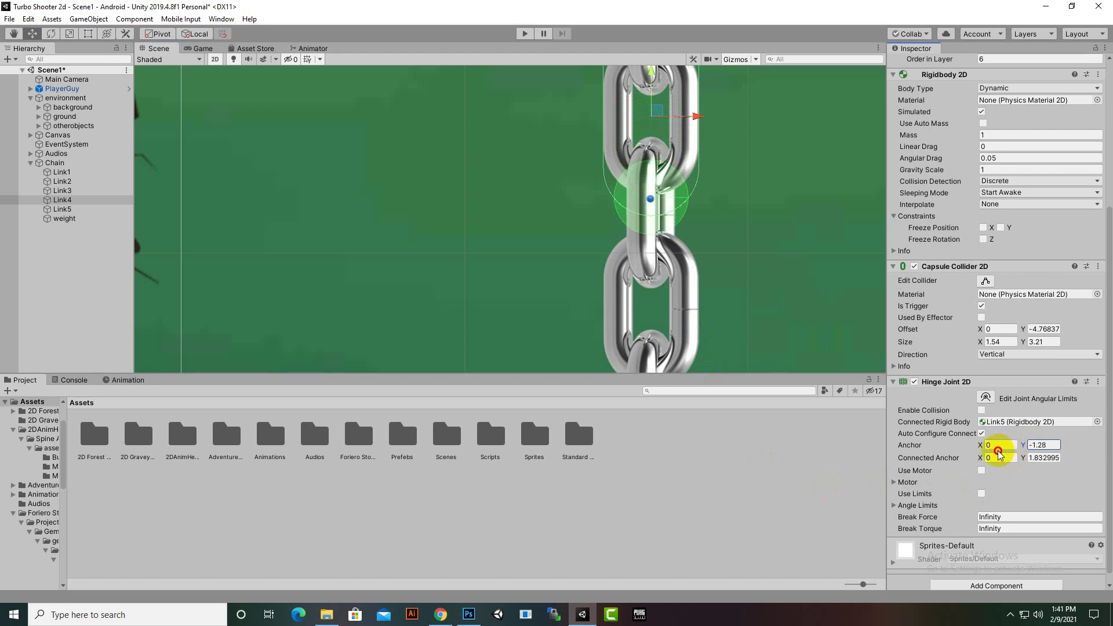
Set the Anchor Y of Link3's Hinge Joint 2D to -1.58, between Link3 and Link4.
{"action": "scroll", "coordinate": [725, 251], "scroll_direction": "down", "scroll_amount": 3}
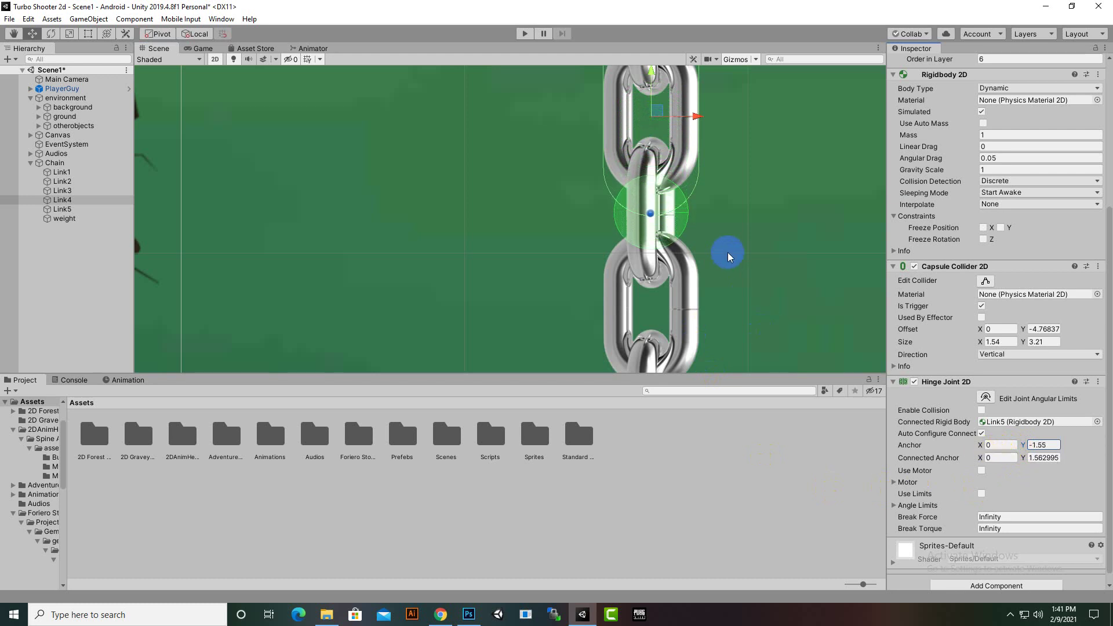
{"action": "middle_click_drag", "start_coordinate": [738, 162], "coordinate": [754, 386]}
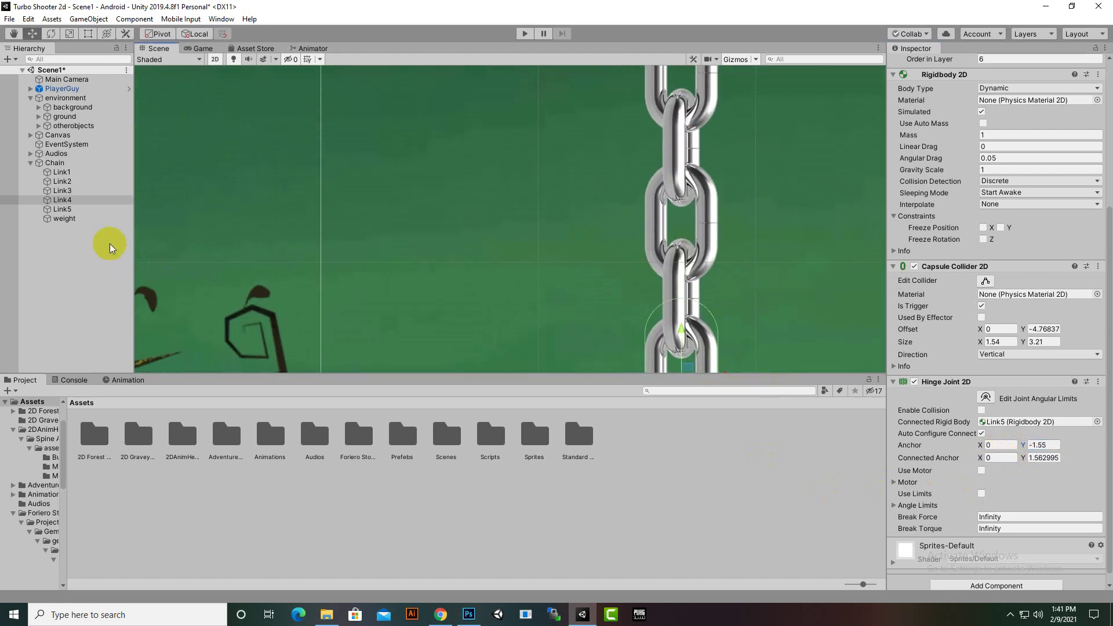
{"action": "left_click", "coordinate": [75, 190]}
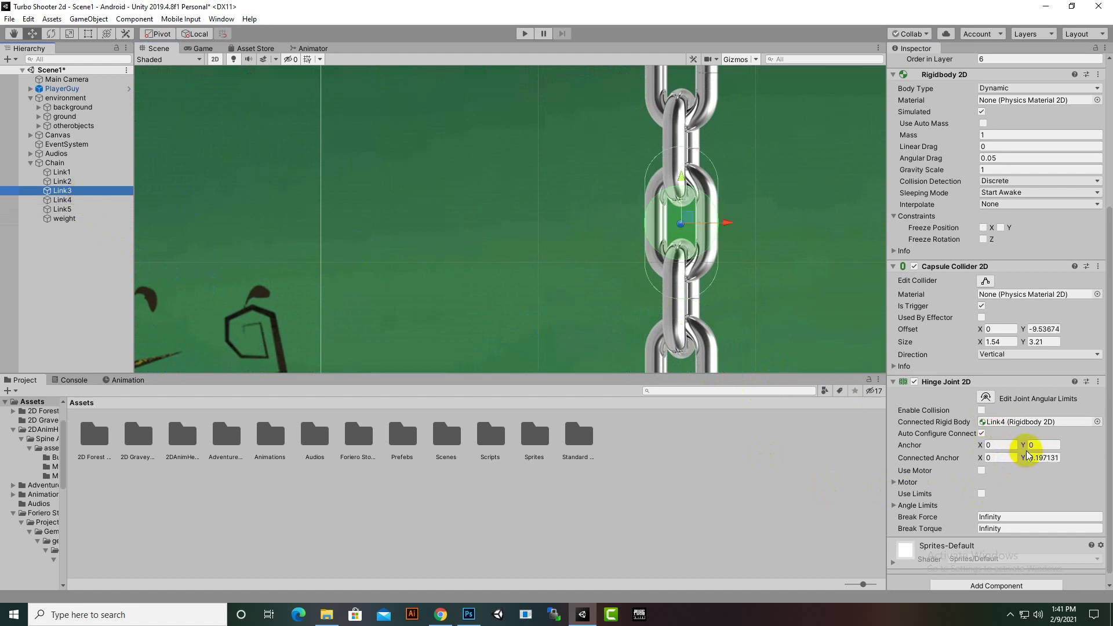
{"action": "left_click_drag", "start_coordinate": [1024, 446], "coordinate": [995, 454]}
{"action": "scroll", "coordinate": [728, 278], "scroll_direction": "down", "scroll_amount": 1}
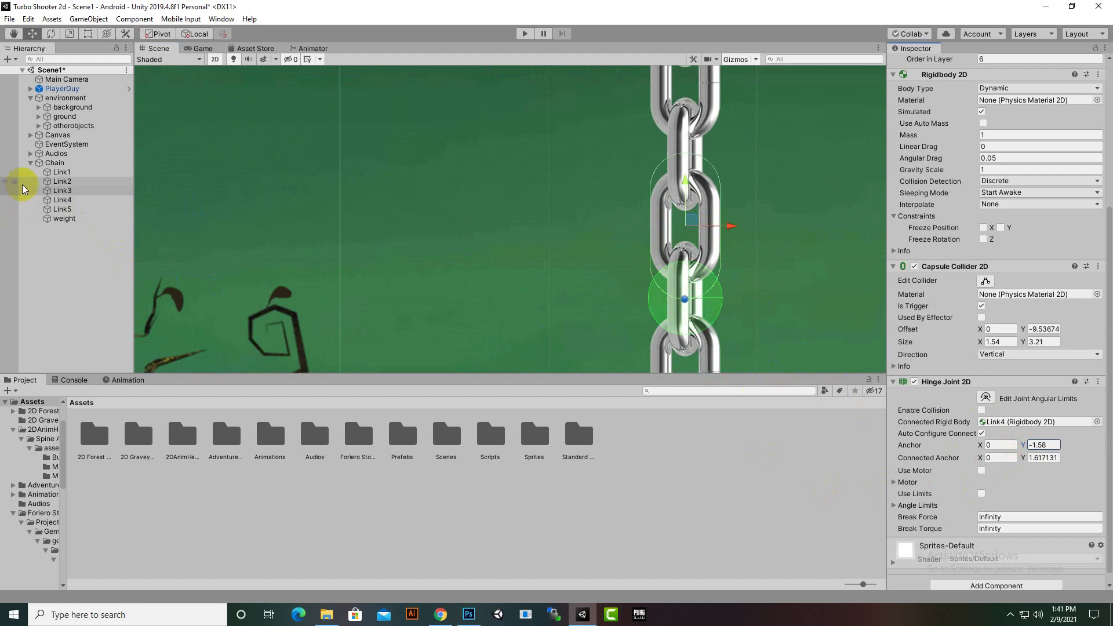
Set the Anchor Y of Link2's Hinge Joint 2D to -1.61, between Link2 and Link3.
{"action": "left_click", "coordinate": [52, 181]}
{"action": "middle_click_drag", "start_coordinate": [777, 179], "coordinate": [767, 323]}
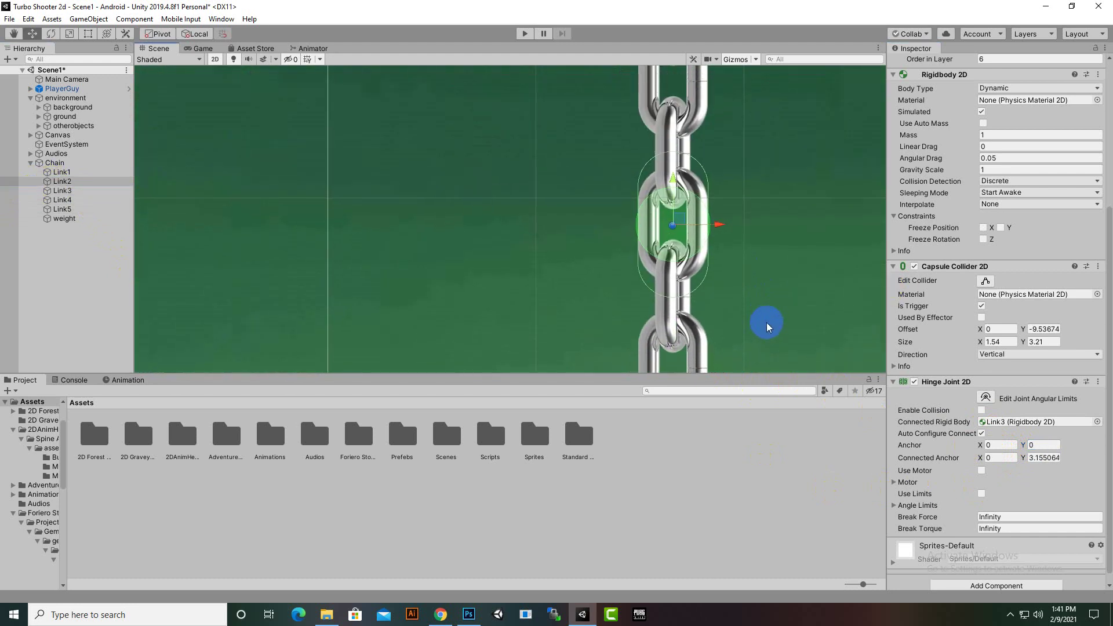
{"action": "left_click_drag", "start_coordinate": [1018, 446], "coordinate": [989, 444]}
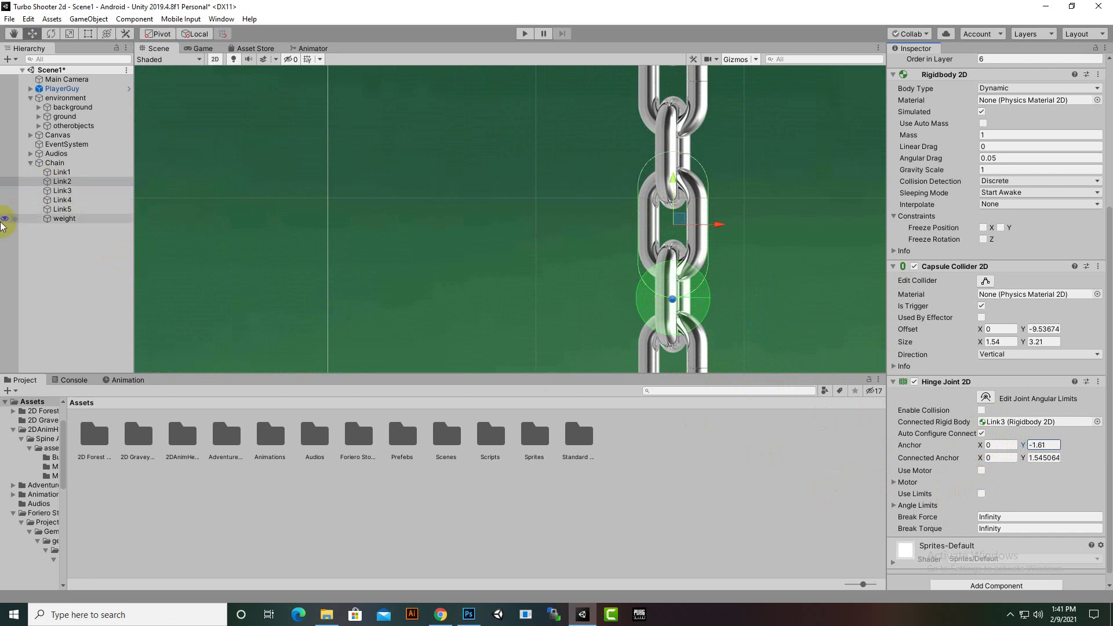
Set Link1's hinge anchors to Y -1.55 on the joint connected to Link2 and Y 1.49 on the joint connected to Chain.
{"action": "left_click", "coordinate": [58, 172]}
{"action": "middle_click_drag", "start_coordinate": [712, 215], "coordinate": [714, 342]}
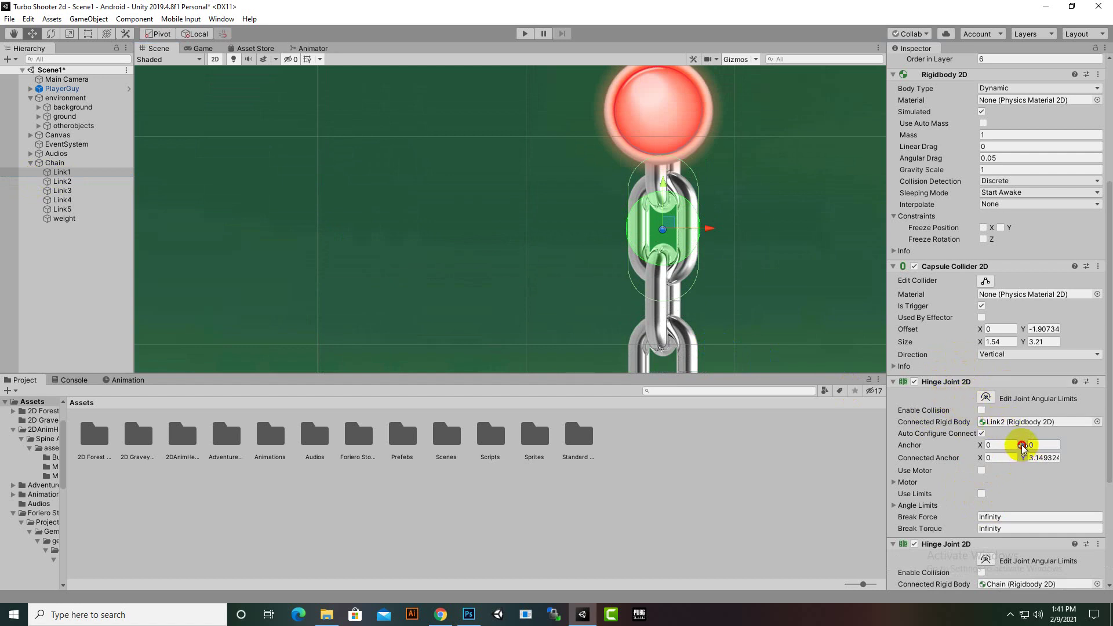
{"action": "mouse_move", "coordinate": [1016, 448]}
{"action": "left_mouse_down"}
{"action": "mouse_move", "coordinate": [989, 448]}
{"action": "mouse_move", "coordinate": [1015, 455]}
{"action": "left_mouse_up"}
{"action": "scroll", "coordinate": [1028, 487], "scroll_direction": "down", "scroll_amount": 3}
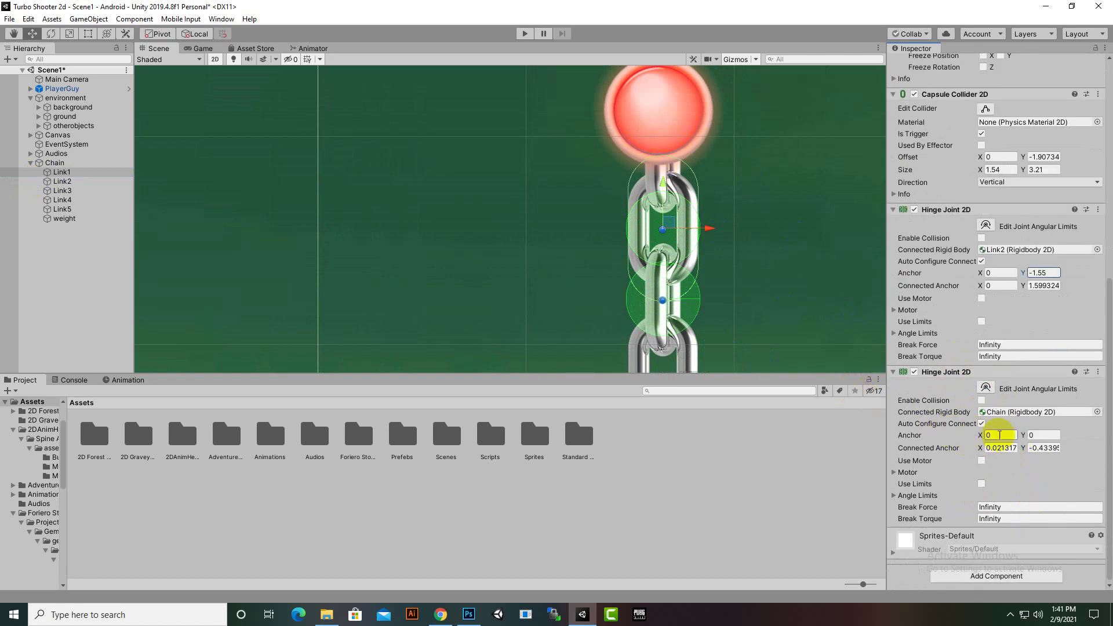
{"action": "left_click_drag", "start_coordinate": [1025, 438], "coordinate": [1055, 433]}
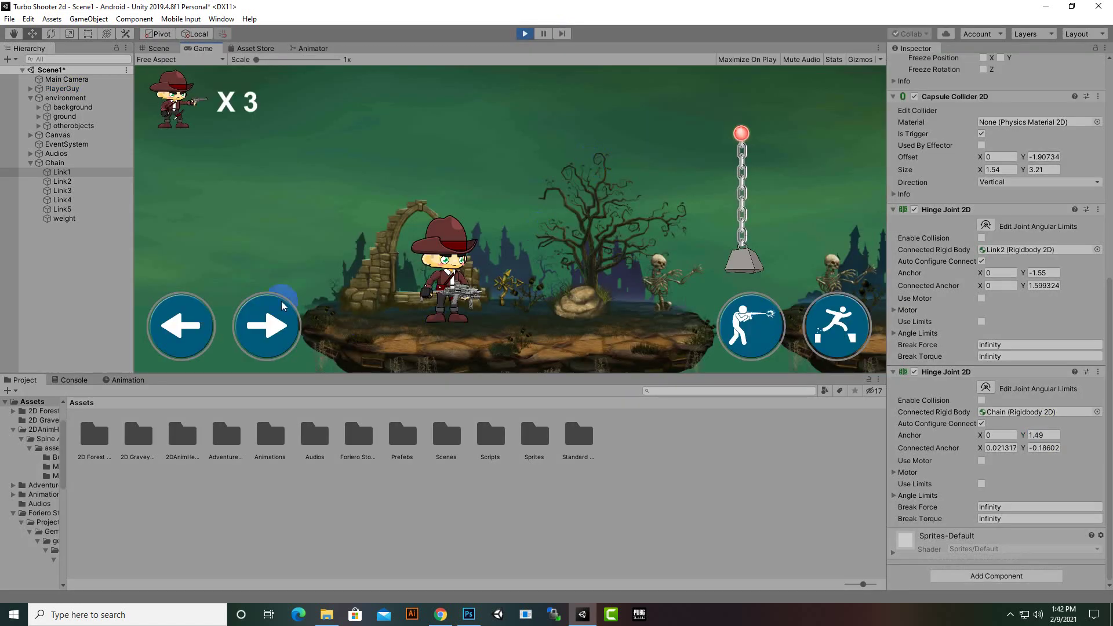
Play-test the adjusted hinge anchors by walking the player into the hanging weight in both directions, and stop the game.
{"action": "left_click_drag", "start_coordinate": [283, 306], "coordinate": [252, 340]}
{"action": "left_click", "coordinate": [181, 325]}
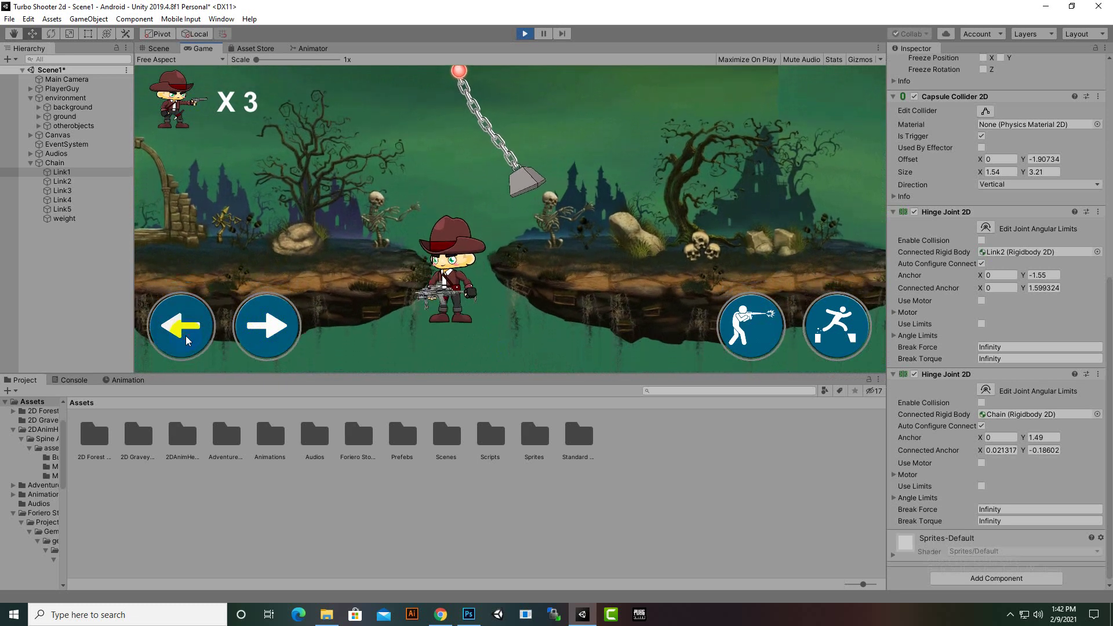
{"action": "left_click", "coordinate": [541, 35]}
{"action": "left_click", "coordinate": [525, 33]}
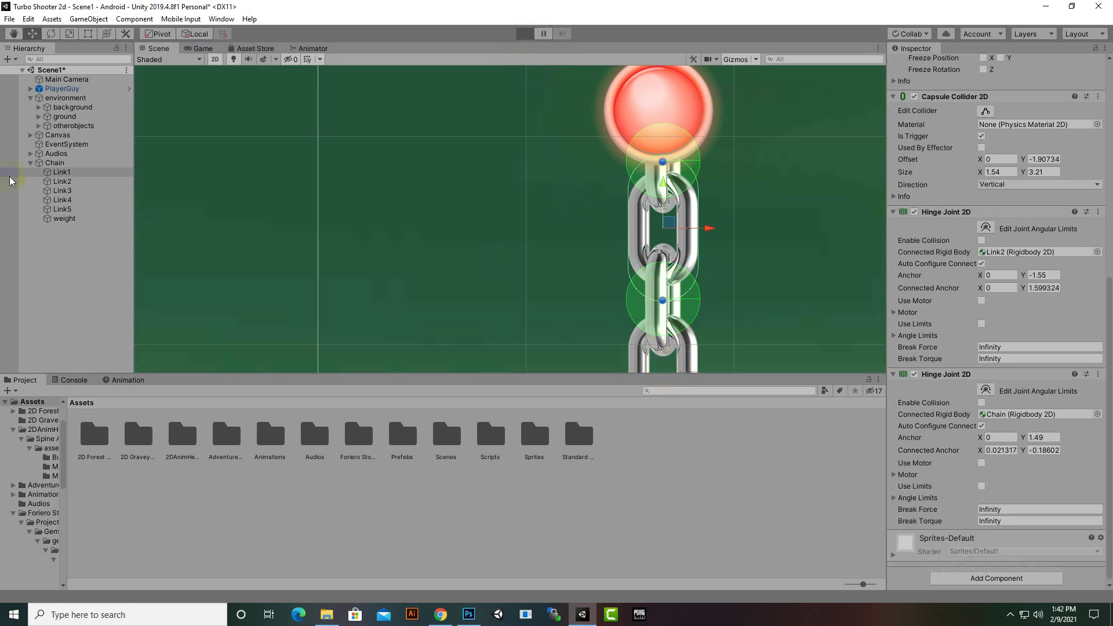
{"action": "left_click", "coordinate": [301, 141]}
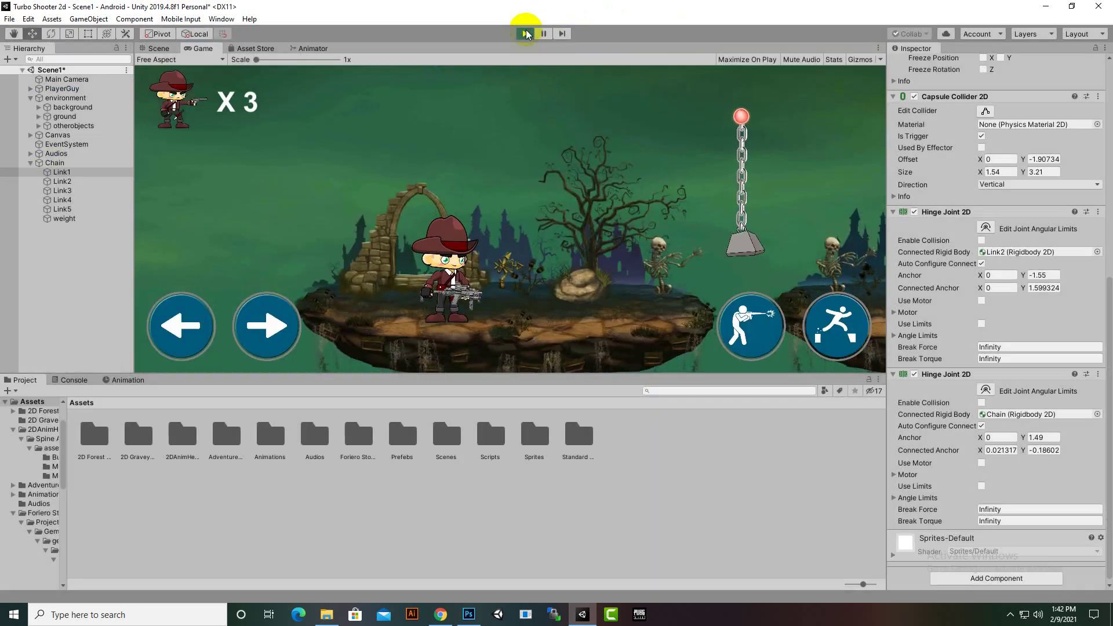
{"action": "left_click", "coordinate": [525, 33]}
Turn off Is Trigger on the Capsule Collider 2D of Link1 through Link5 together.
{"action": "left_click", "coordinate": [794, 235]}
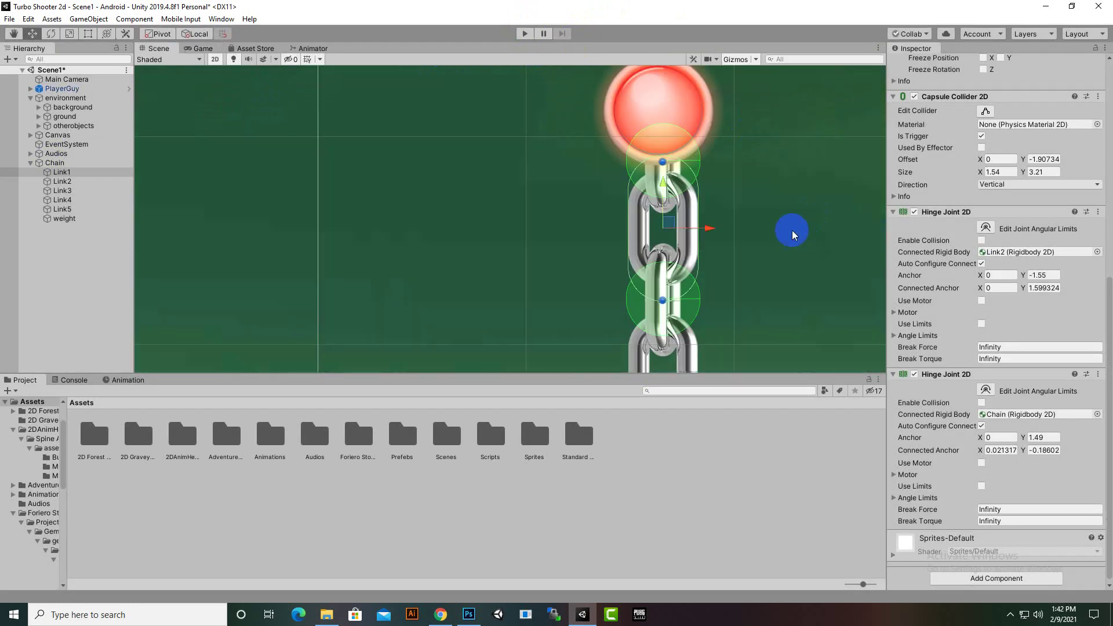
{"action": "left_click", "coordinate": [62, 209], "text": "shift"}
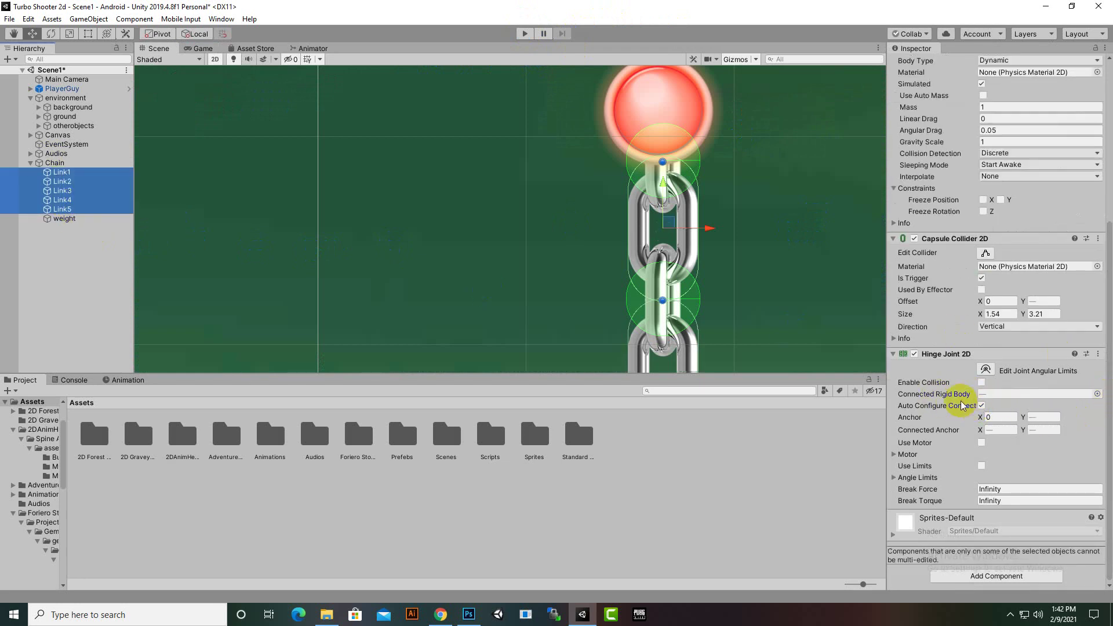
{"action": "left_click", "coordinate": [980, 279]}
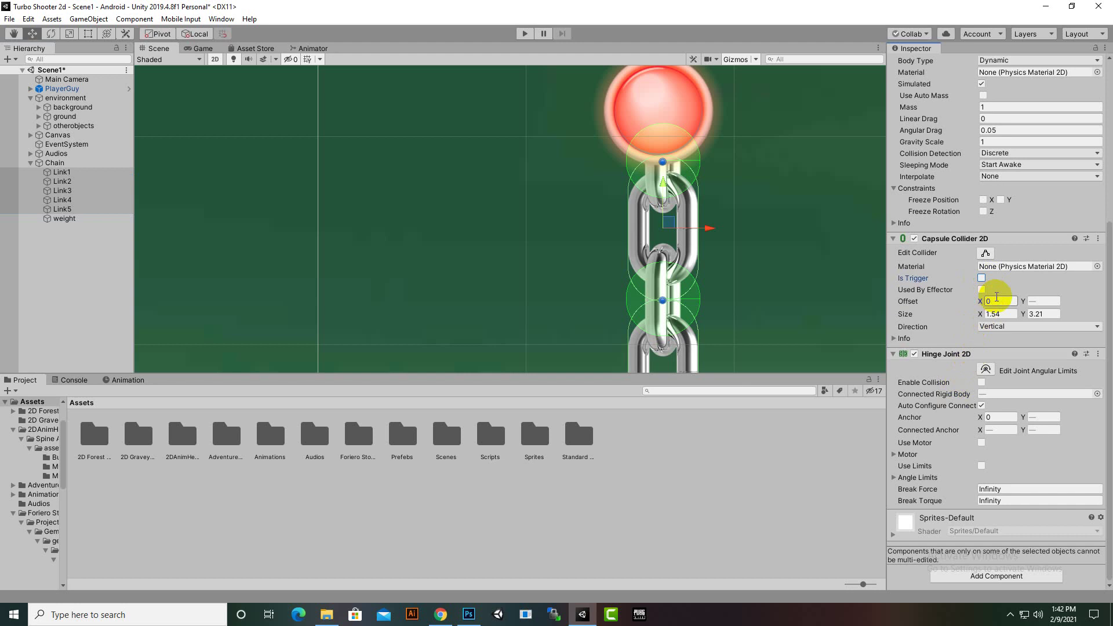
Play-test the solid chain links by walking and jumping the player against the chain and weight, and stop the game.
{"action": "left_click", "coordinate": [524, 36]}
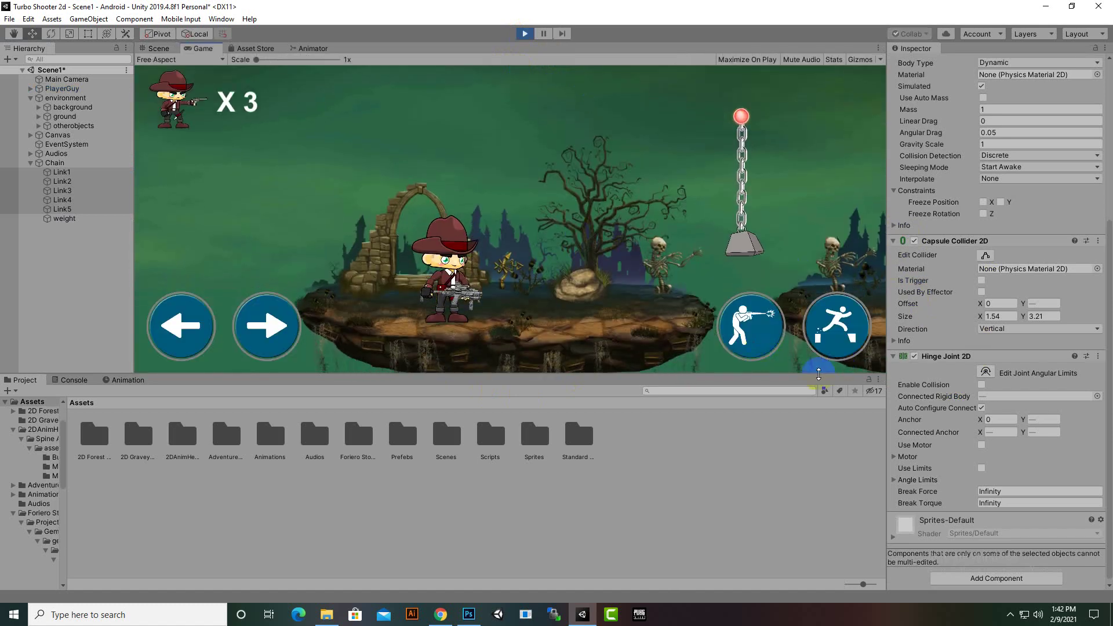
{"action": "left_click", "coordinate": [258, 327]}
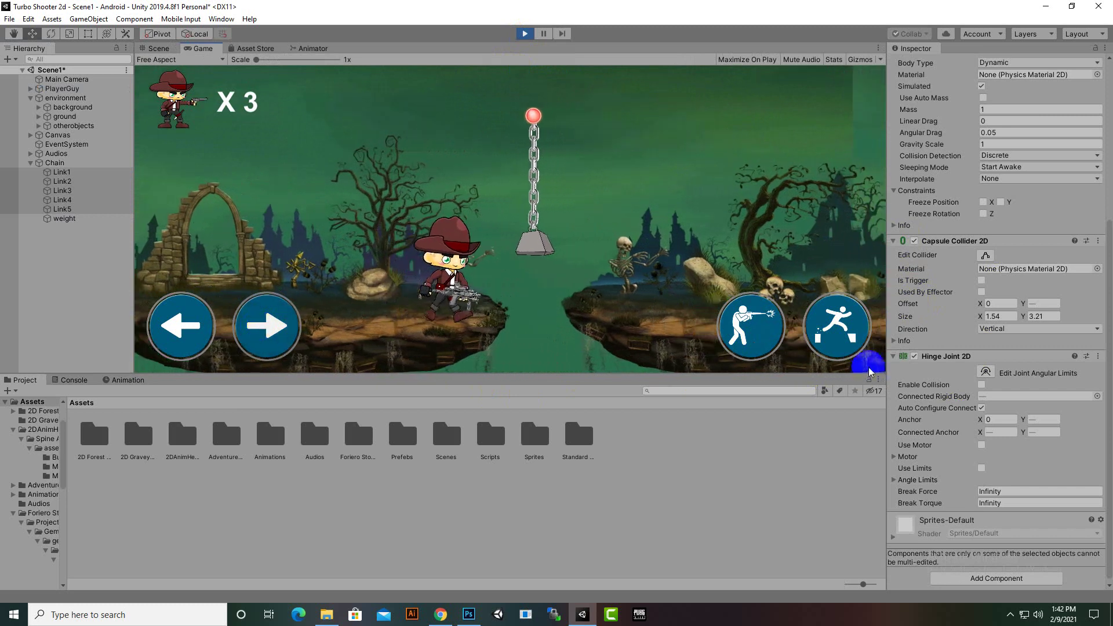
{"action": "left_click", "coordinate": [283, 329]}
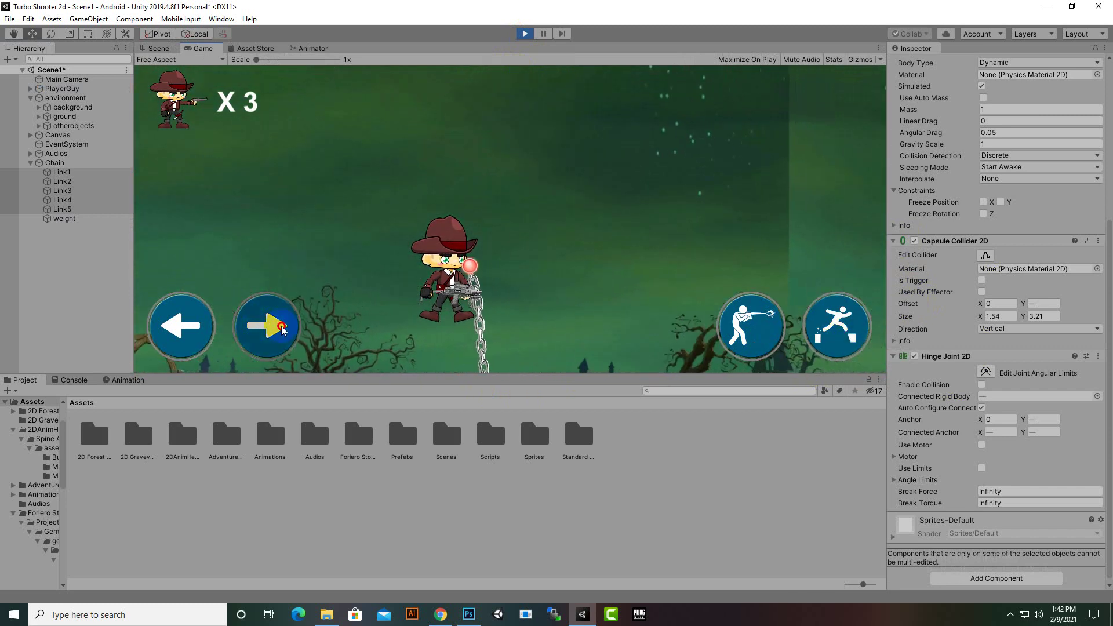
{"action": "left_click", "coordinate": [201, 341]}
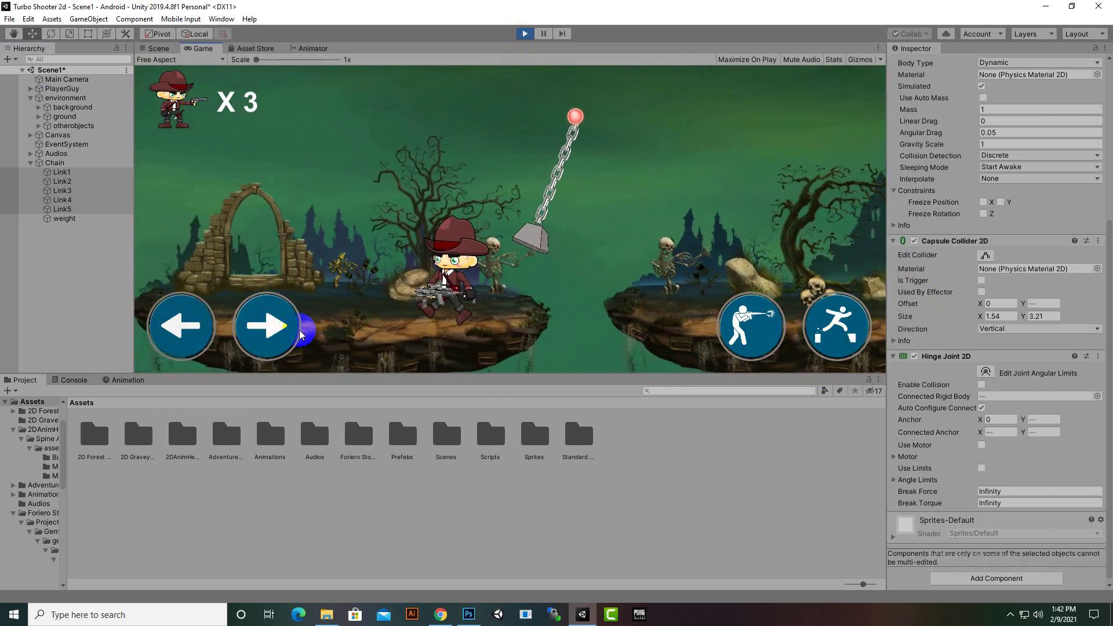
{"action": "left_click", "coordinate": [447, 331]}
{"action": "left_click", "coordinate": [259, 343]}
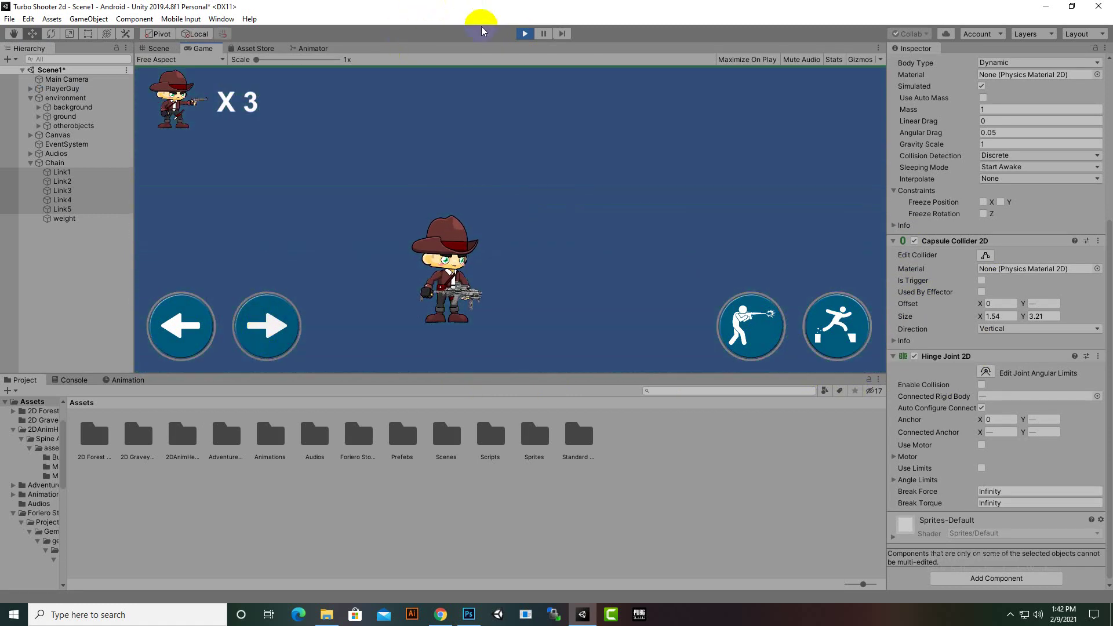
{"action": "left_click", "coordinate": [524, 33]}
Scale the Chain object up to about 1.63 uniformly, and stretch its Y scale to about 1.77.
{"action": "scroll", "coordinate": [587, 295], "scroll_direction": "down", "scroll_amount": 3}
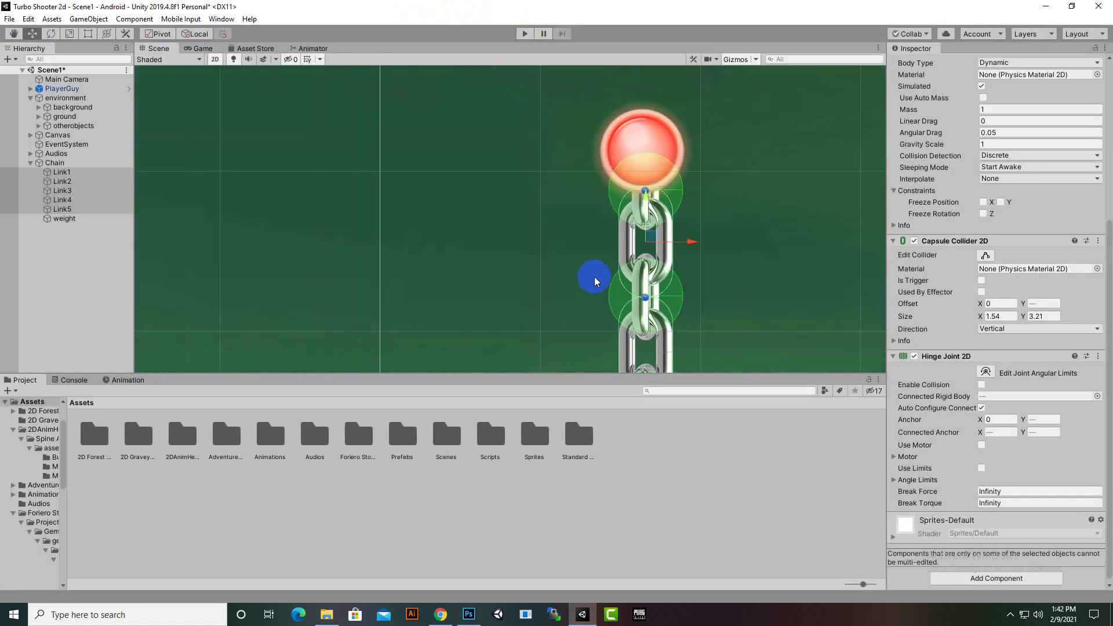
{"action": "left_click", "coordinate": [56, 163]}
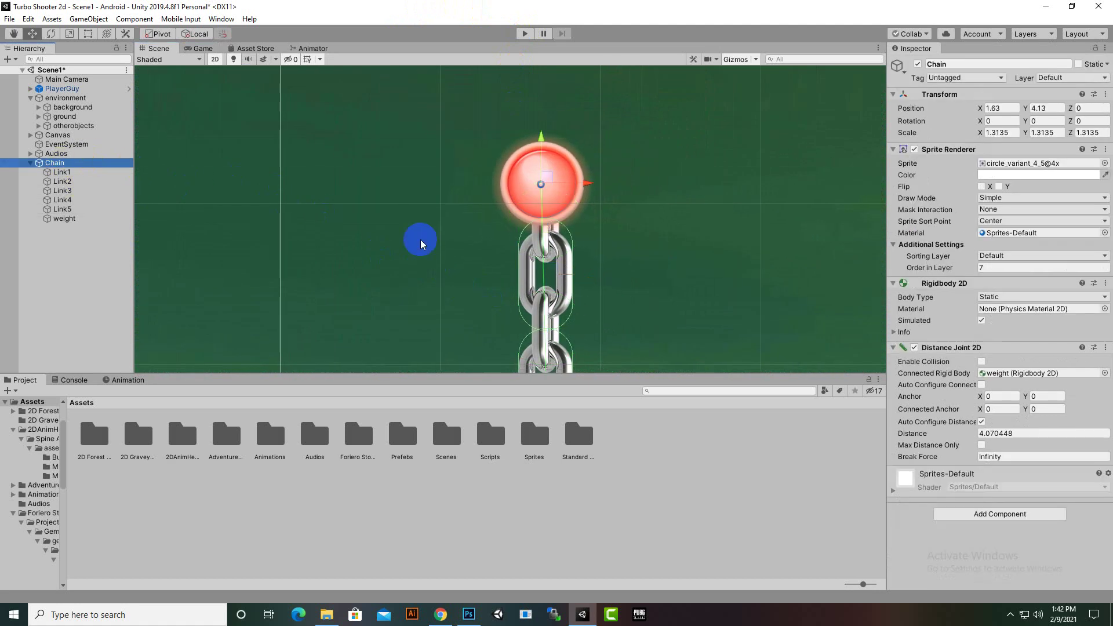
{"action": "scroll", "coordinate": [450, 259], "scroll_direction": "down", "scroll_amount": 5}
{"action": "middle_click_drag", "start_coordinate": [685, 313], "coordinate": [698, 209]}
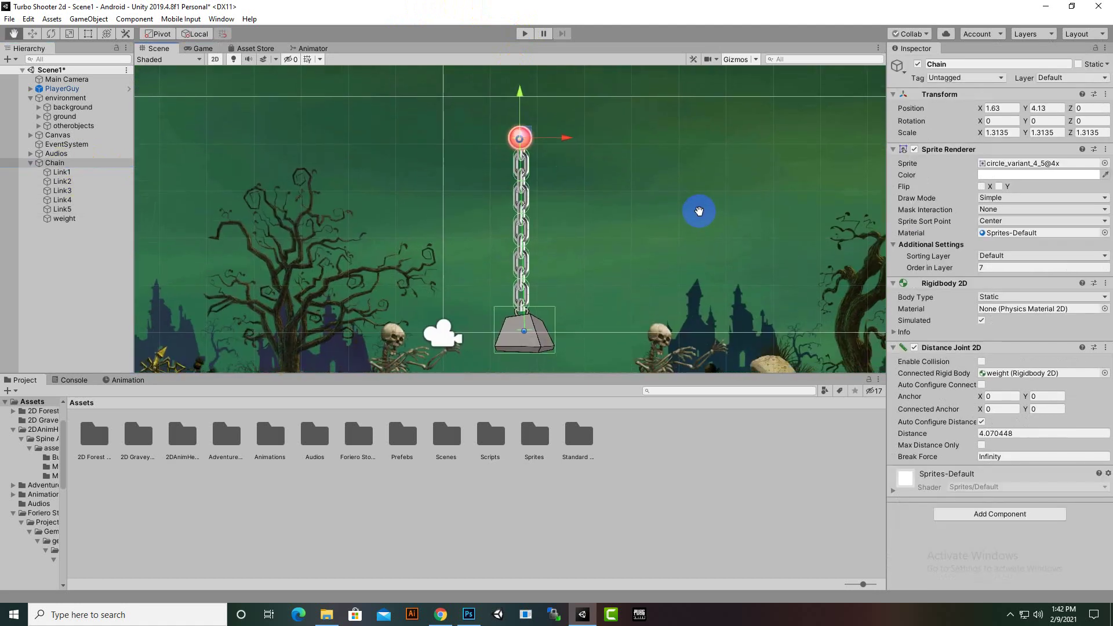
{"action": "scroll", "coordinate": [667, 266], "scroll_direction": "down", "scroll_amount": 3}
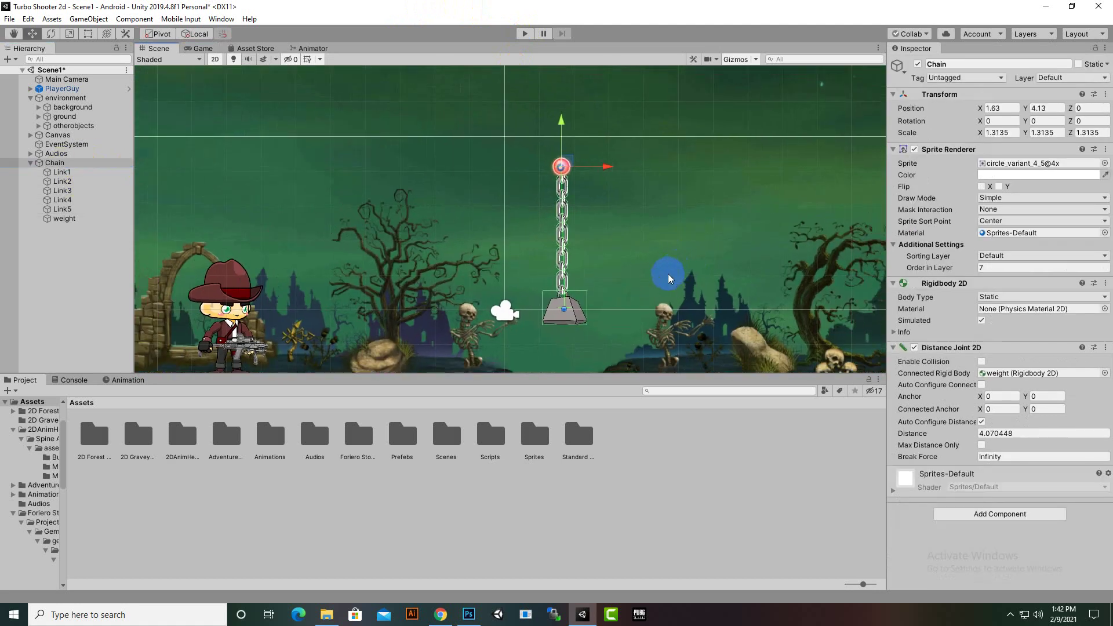
{"action": "left_click", "coordinate": [69, 33]}
{"action": "left_click_drag", "start_coordinate": [561, 168], "coordinate": [568, 162]}
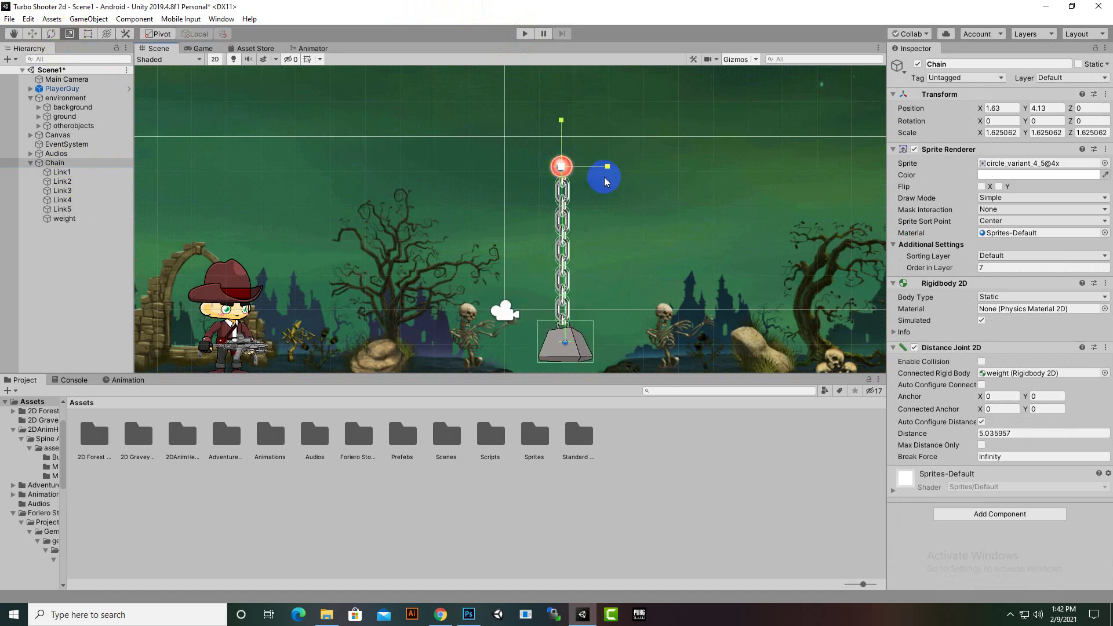
{"action": "left_click_drag", "start_coordinate": [562, 119], "coordinate": [561, 109]}
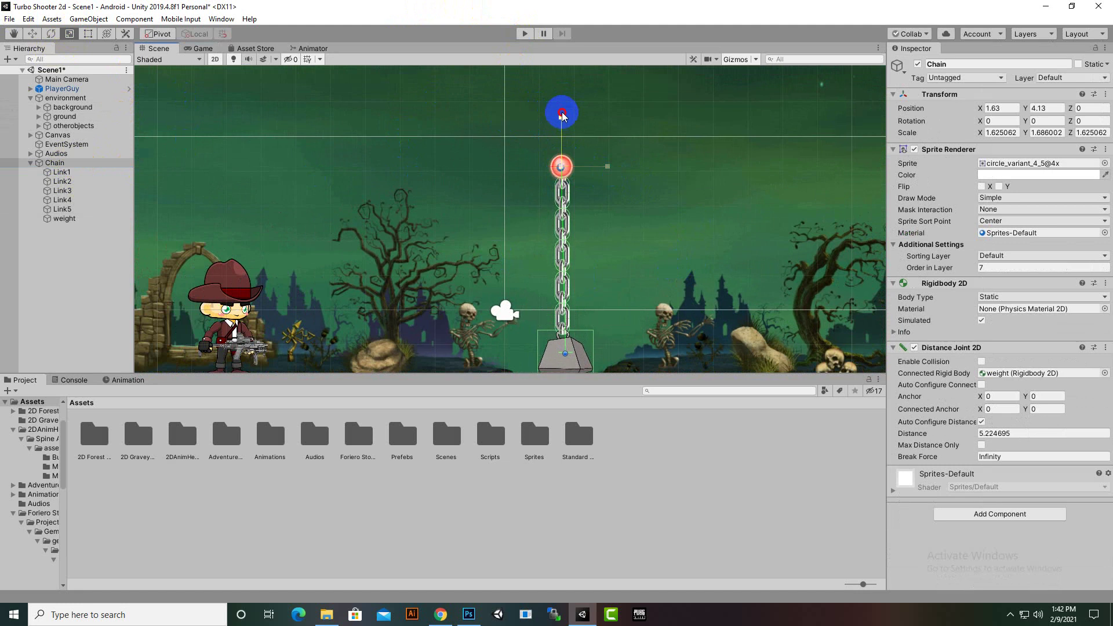
Move the Chain object straight up to Position Y 5.26, above the gap between the platforms.
{"action": "scroll", "coordinate": [619, 216], "scroll_direction": "down", "scroll_amount": 2}
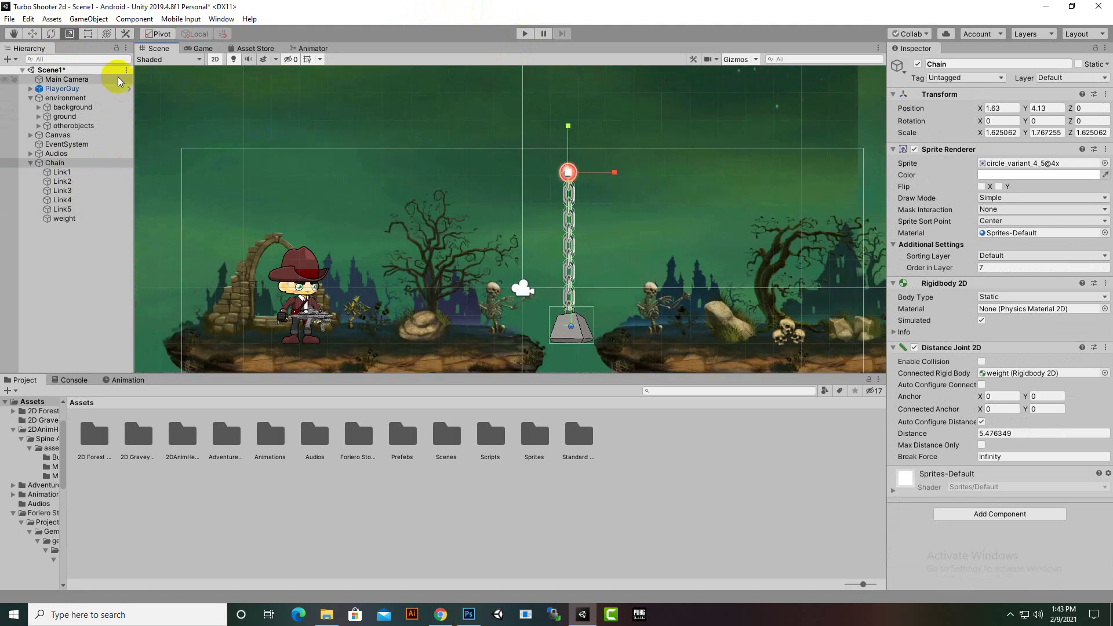
{"action": "left_click", "coordinate": [32, 34]}
{"action": "left_click_drag", "start_coordinate": [578, 132], "coordinate": [566, 96]}
{"action": "scroll", "coordinate": [611, 324], "scroll_direction": "up", "scroll_amount": 2}
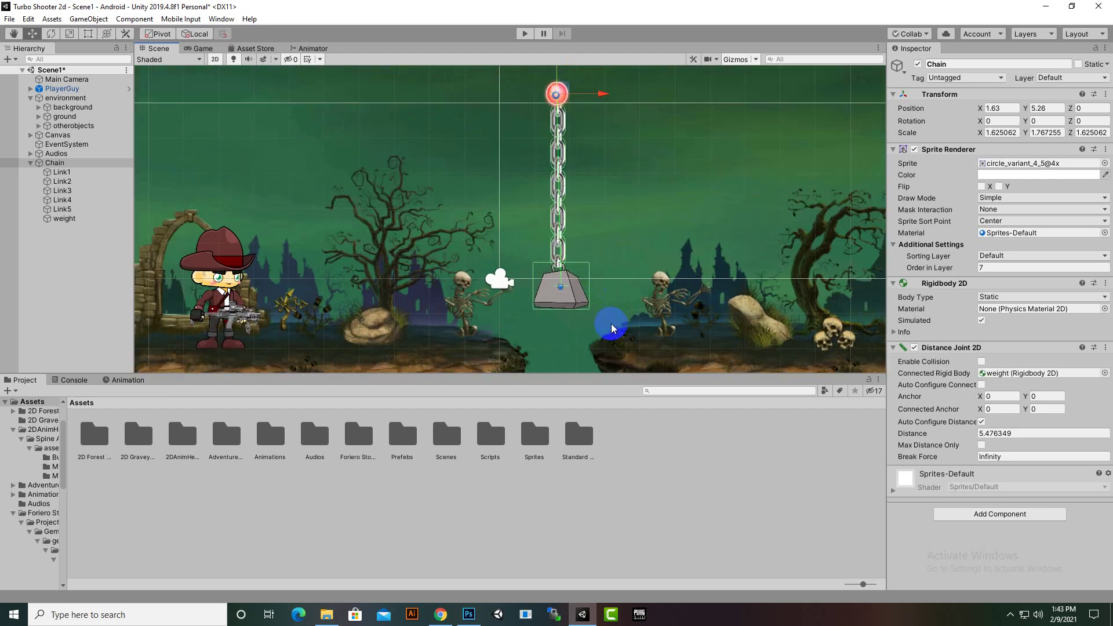
Examine the enlarged chain's height and placement over the gap relative to the player and both platforms.
{"action": "middle_click_drag", "start_coordinate": [611, 324], "coordinate": [599, 301]}
{"action": "scroll", "coordinate": [599, 300], "scroll_direction": "down", "scroll_amount": 1}
{"action": "scroll", "coordinate": [598, 308], "scroll_direction": "up", "scroll_amount": 1}
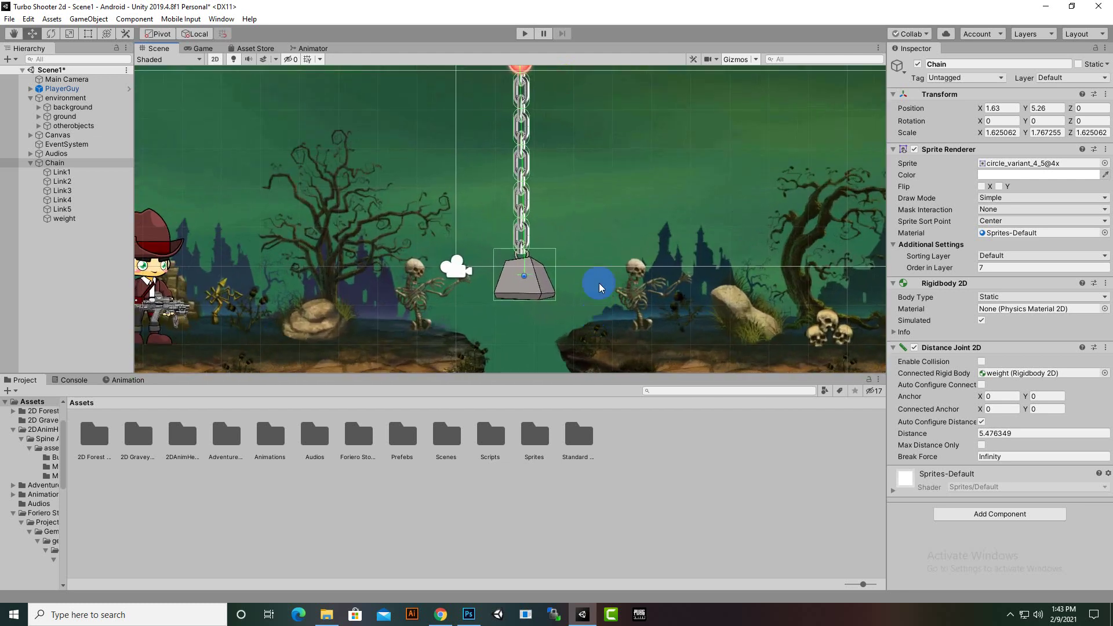
{"action": "middle_click_drag", "start_coordinate": [614, 248], "coordinate": [607, 248]}
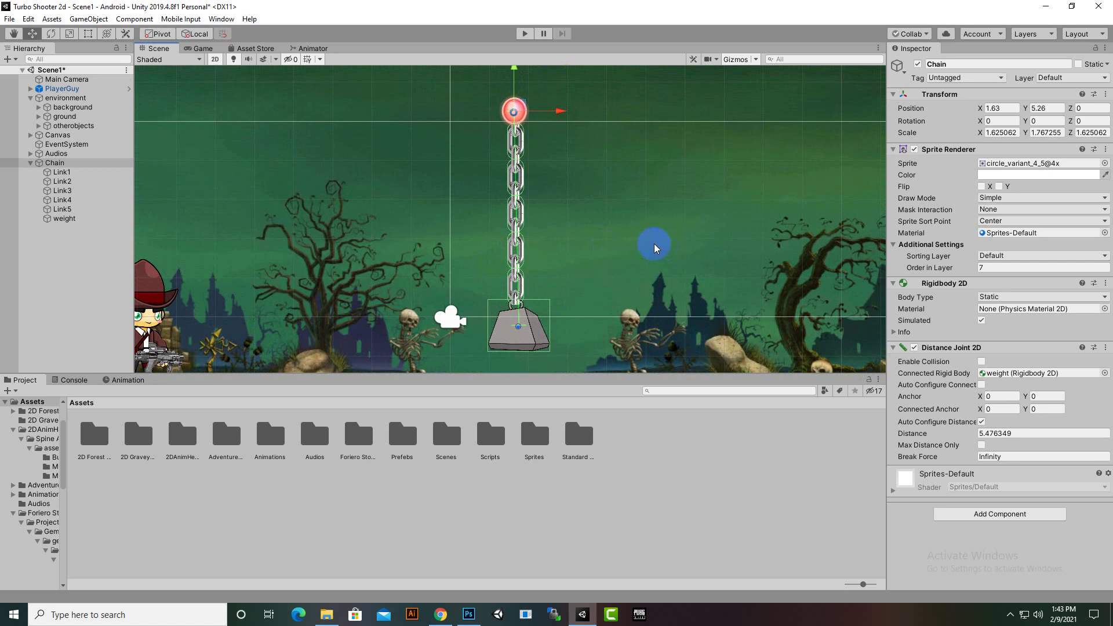
{"action": "middle_click_drag", "start_coordinate": [509, 167], "coordinate": [578, 162]}
{"action": "scroll", "coordinate": [579, 162], "scroll_direction": "down", "scroll_amount": 2}
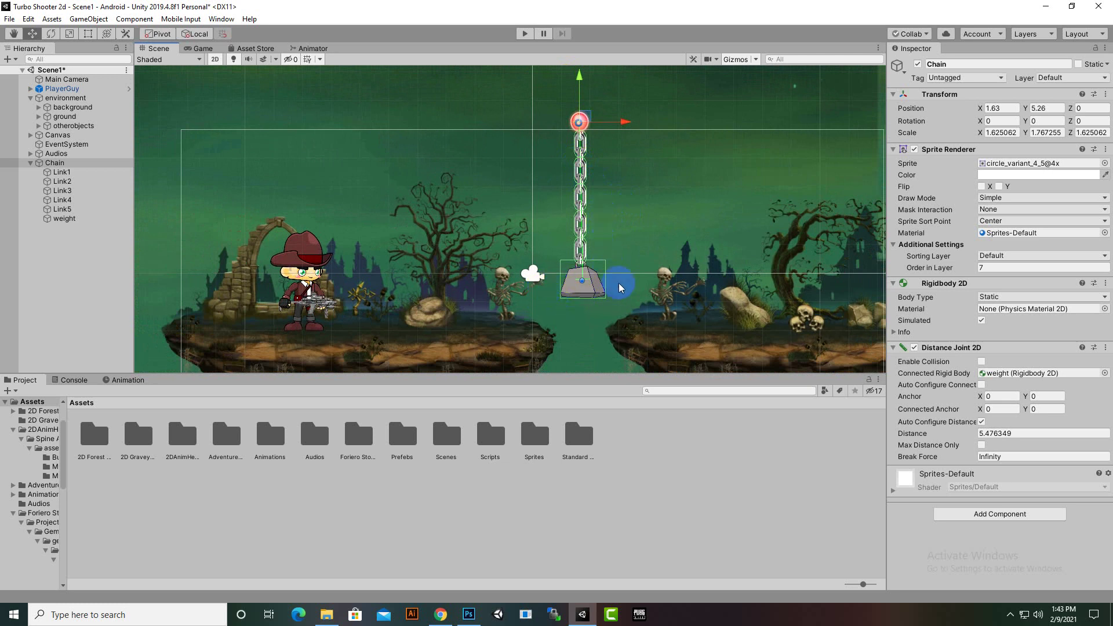
{"action": "scroll", "coordinate": [518, 261], "scroll_direction": "down", "scroll_amount": 2}
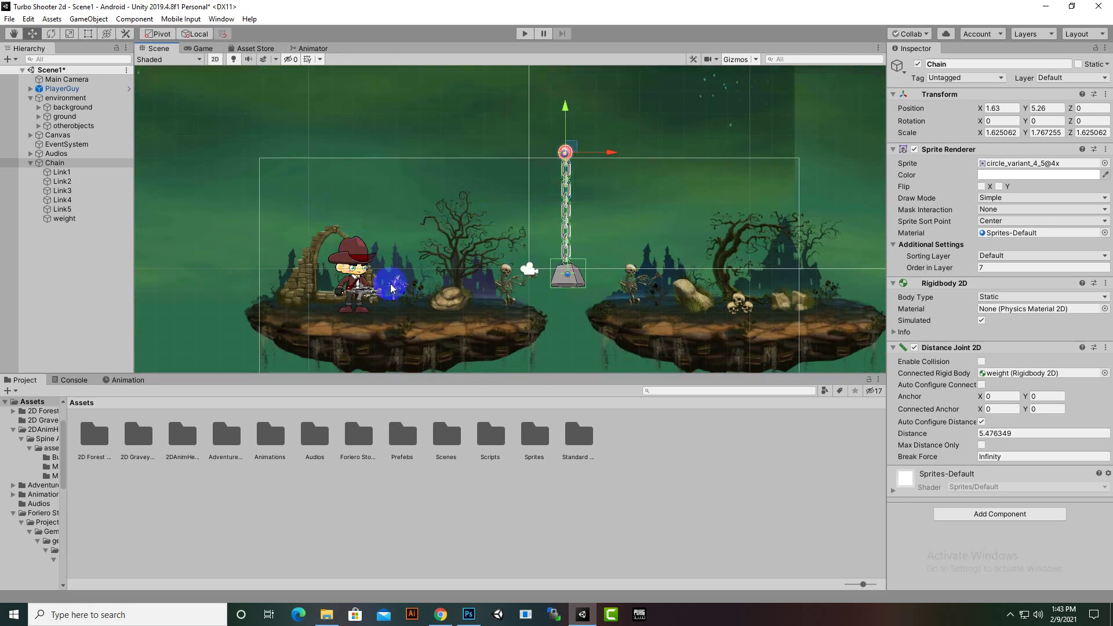
{"action": "scroll", "coordinate": [625, 284], "scroll_direction": "down", "scroll_amount": 1}
{"action": "scroll", "coordinate": [625, 284], "scroll_direction": "up", "scroll_amount": 3}
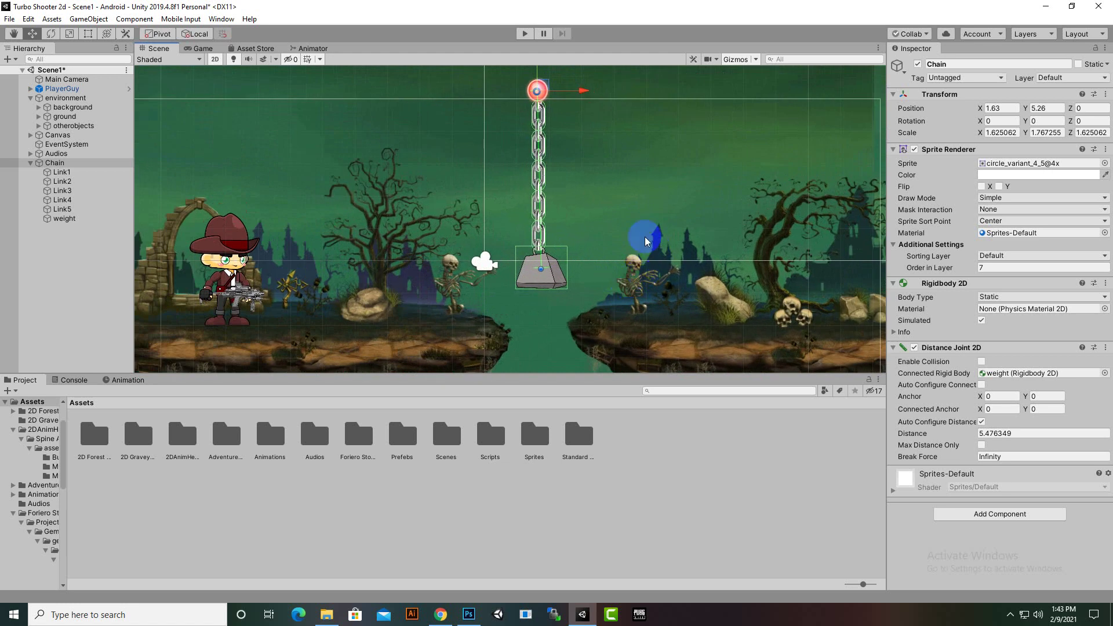